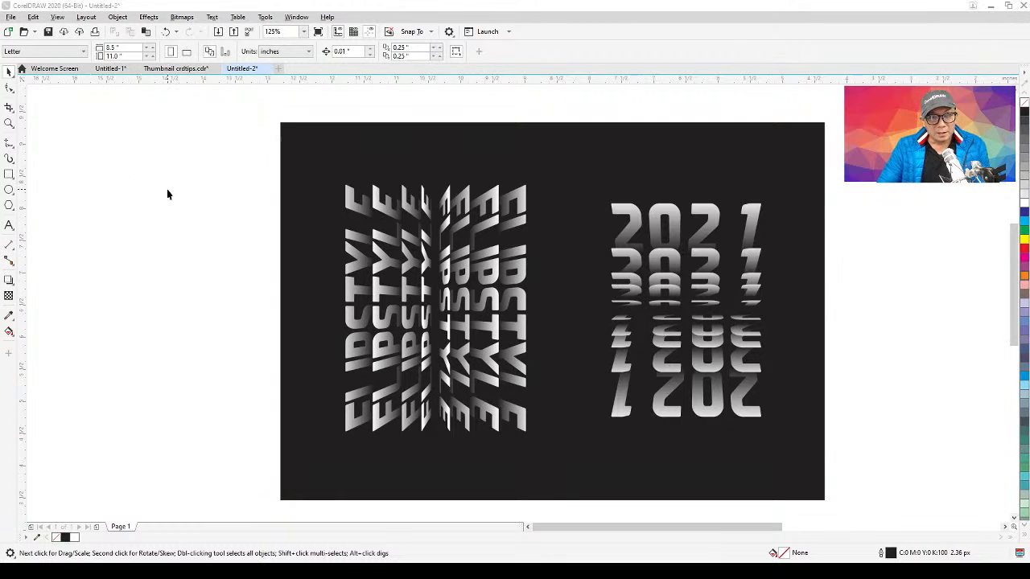
key(h)
drag(169, 196, 223, 216)
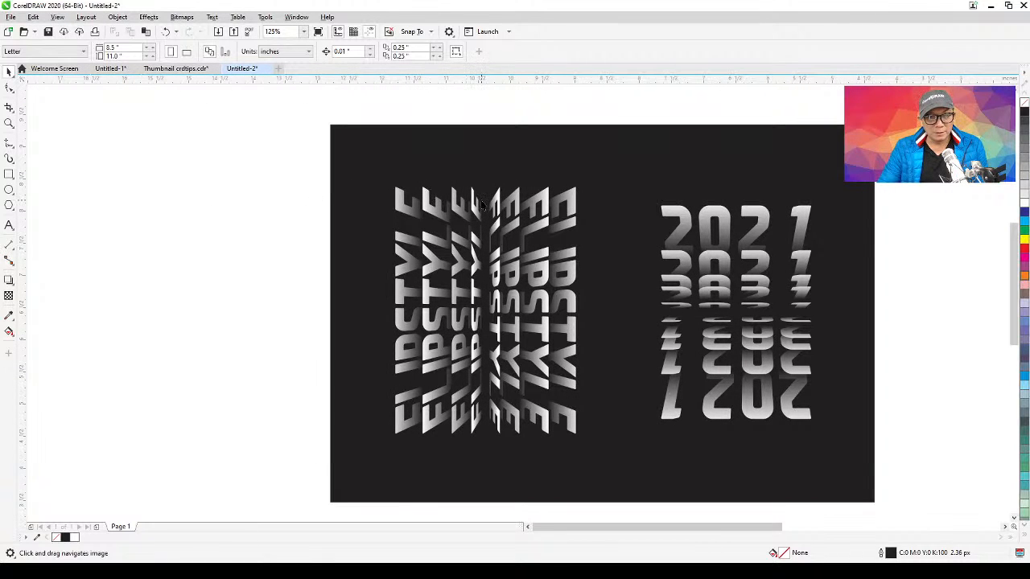
scroll(564, 220, up, 1)
drag(565, 220, 499, 209)
scroll(518, 201, down, 1)
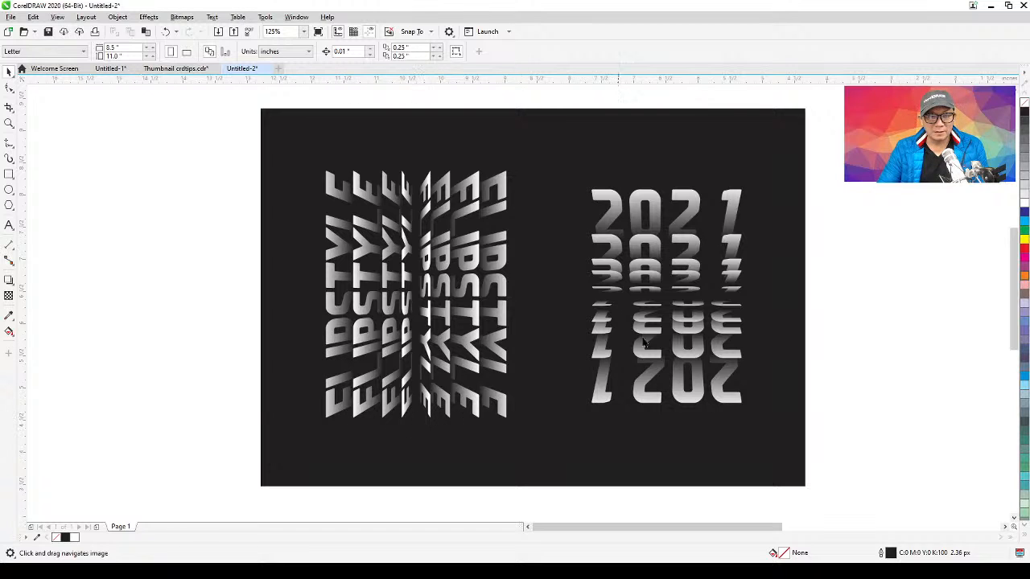
Place a copy of the dark background rectangle beside the original, to the left of the finished artwork
scroll(552, 356, down, 2)
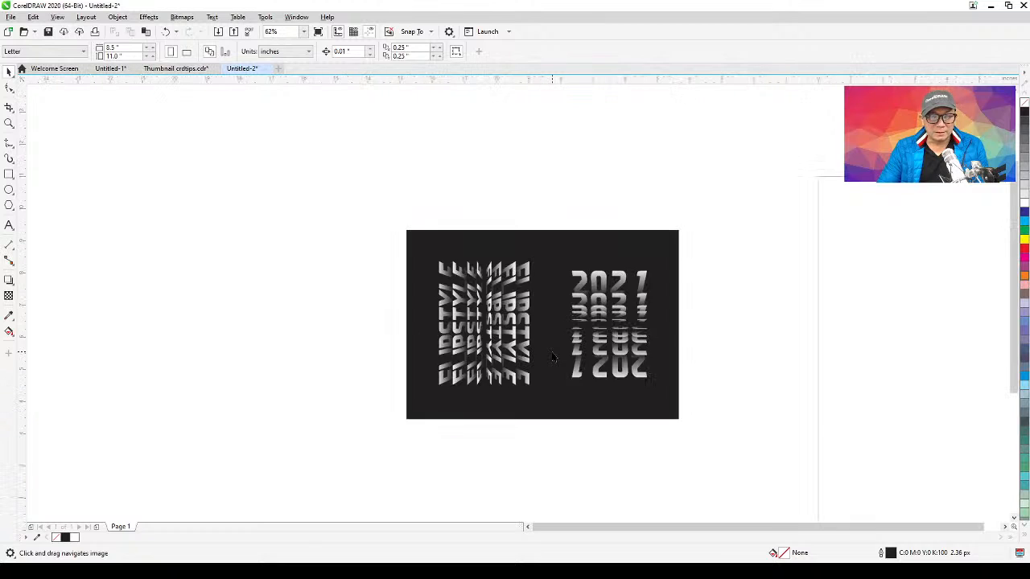
drag(555, 354, 697, 322)
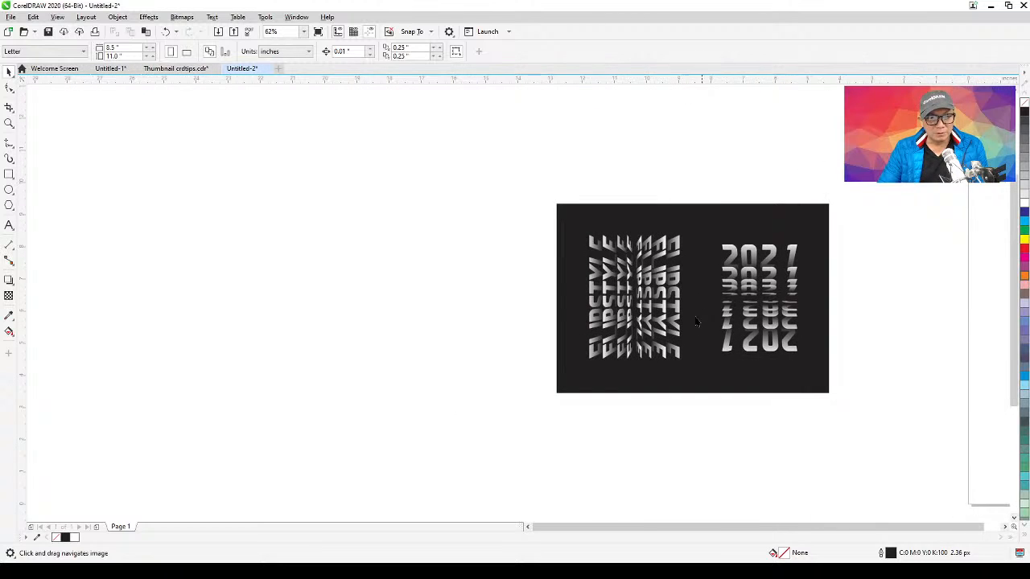
click(708, 224)
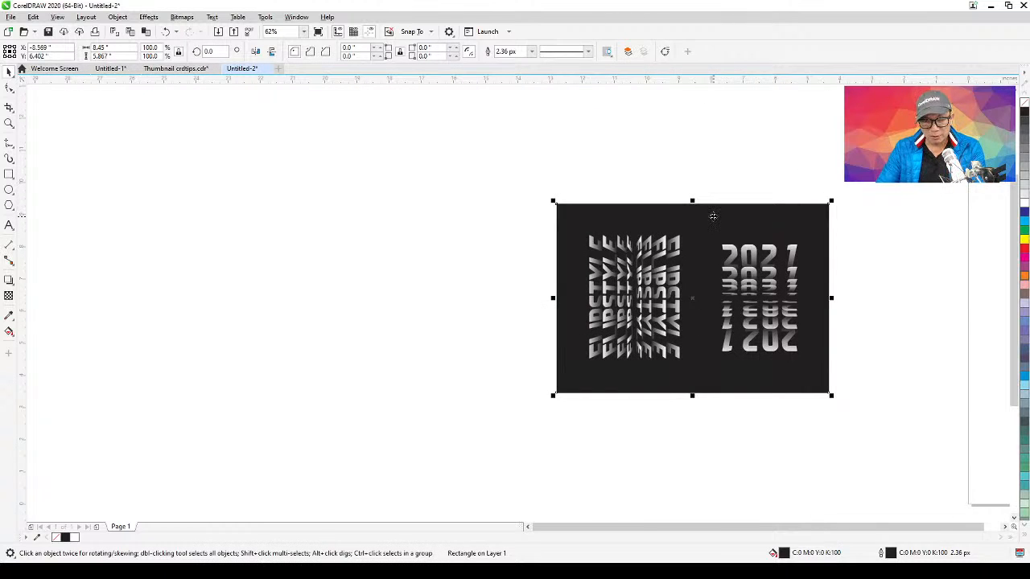
drag(713, 216, 426, 213)
scroll(448, 269, up, 2)
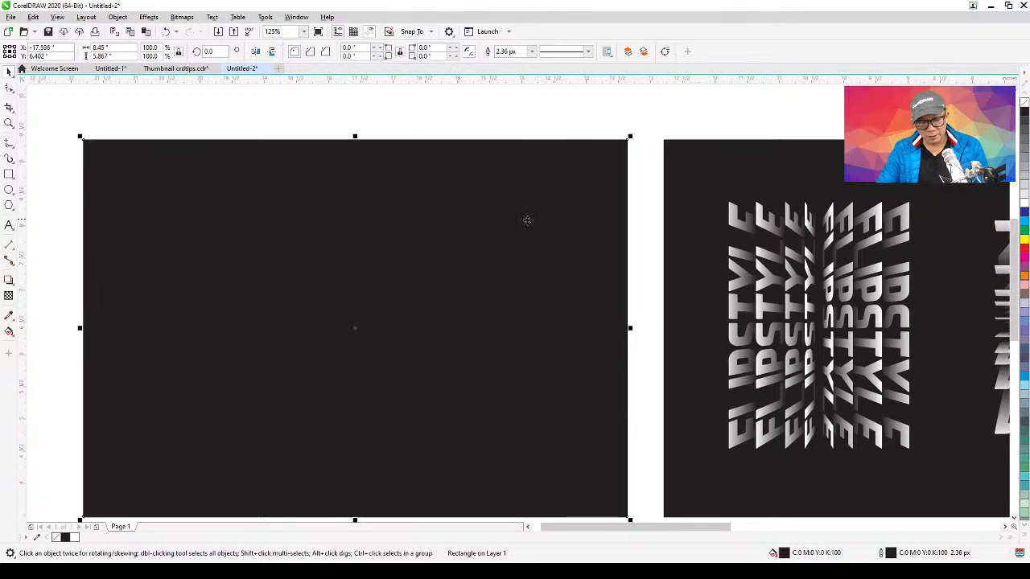
scroll(527, 219, down, 2)
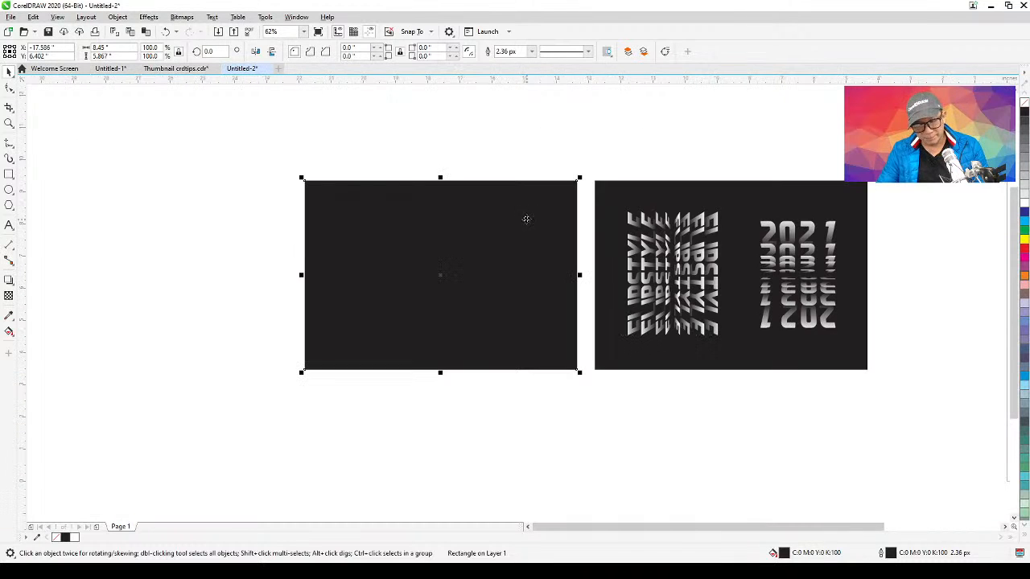
click(25, 129)
click(9, 123)
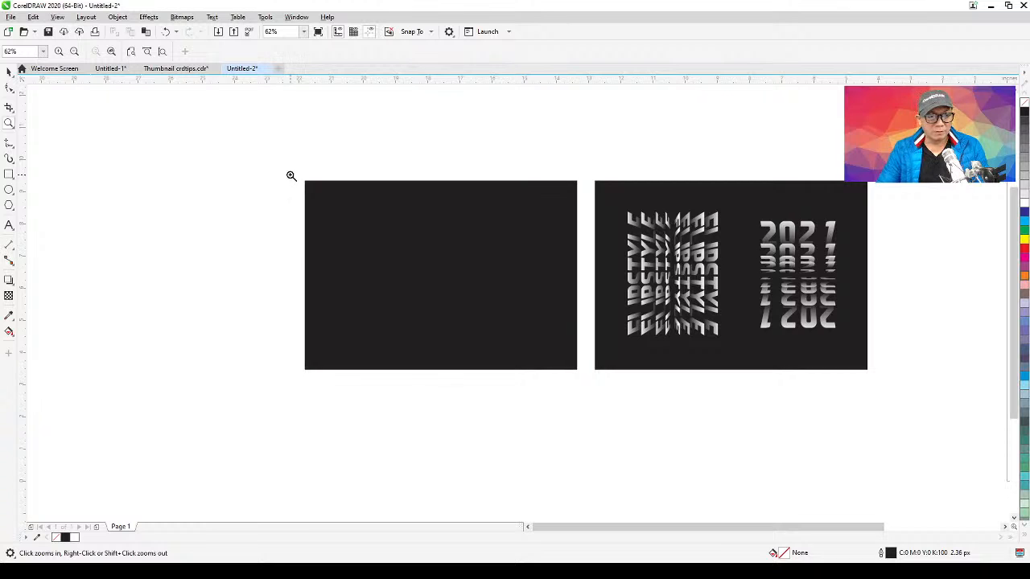
drag(291, 175, 874, 375)
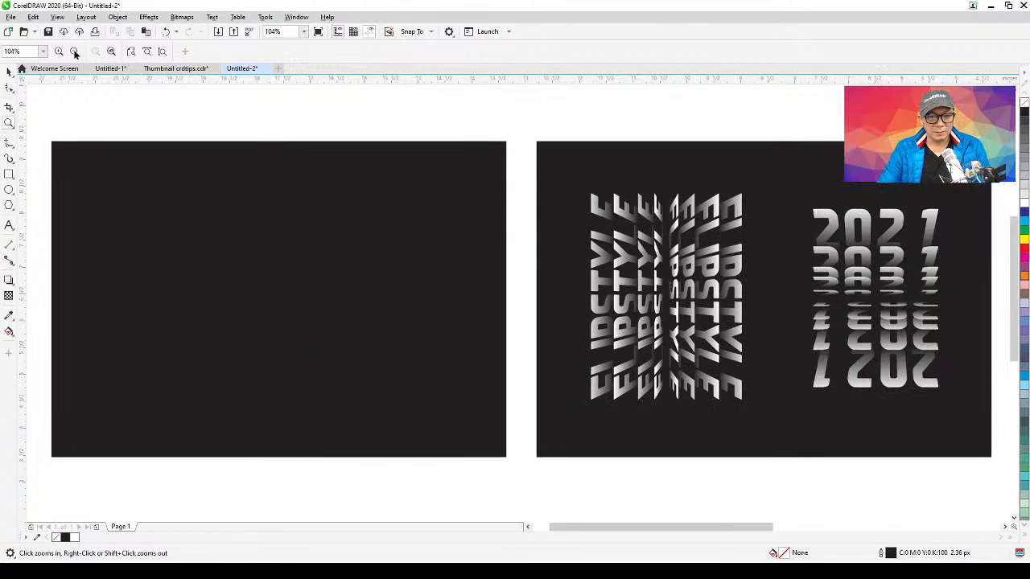
Add the artistic text "FLIPSTYLE" in the white area above the empty dark rectangle
click(9, 71)
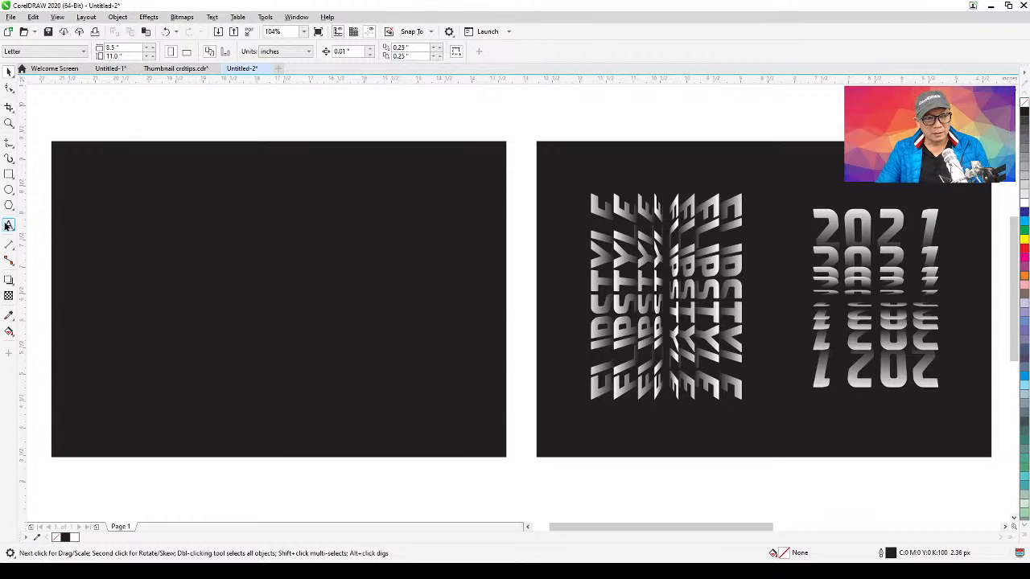
click(9, 225)
click(364, 121)
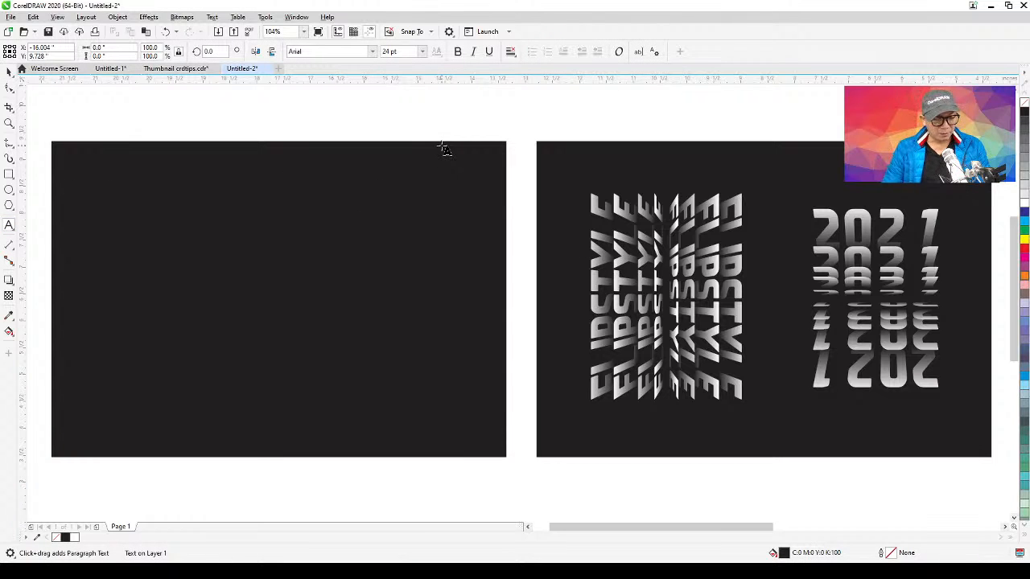
text(FLIP)
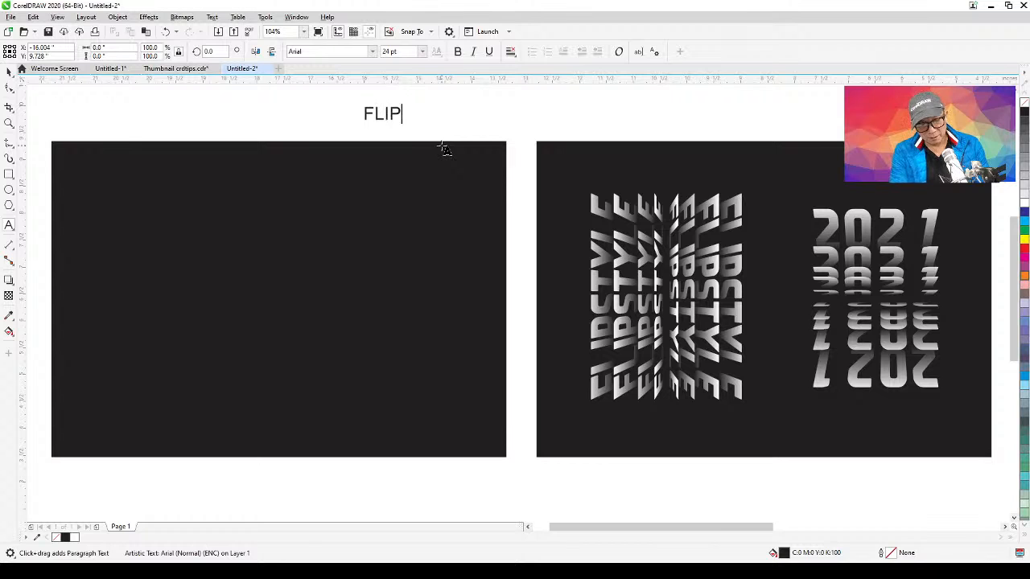
text(ST)
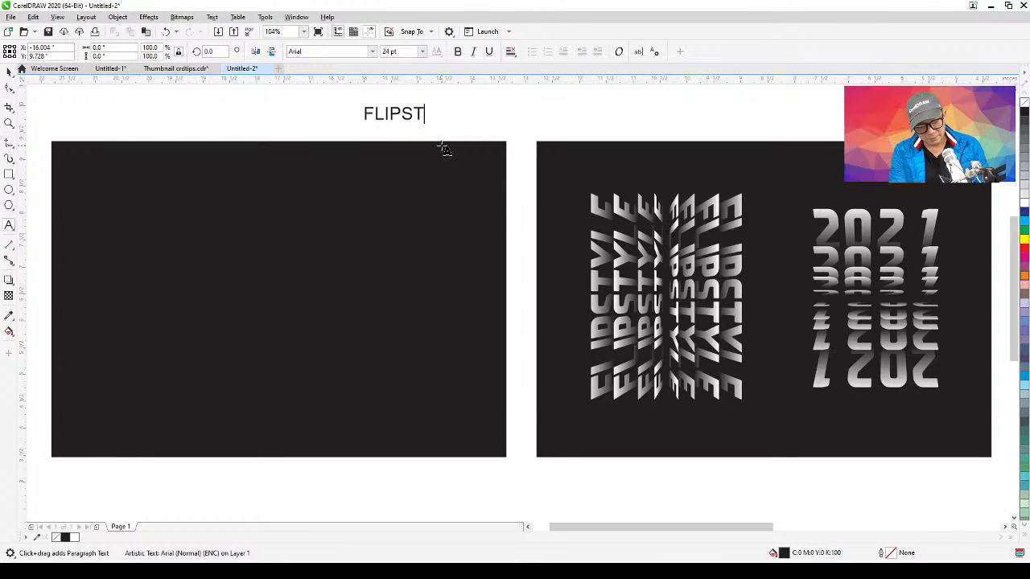
text(YLE)
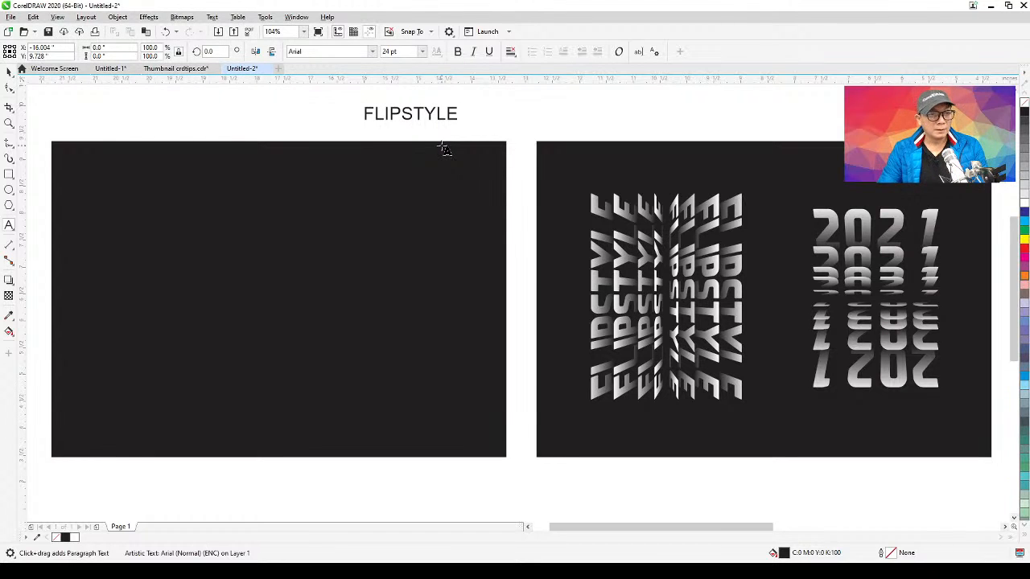
Enlarge the FLIPSTYLE text to about 47.8 pt and set its font to EA Sports Covers SC
click(8, 71)
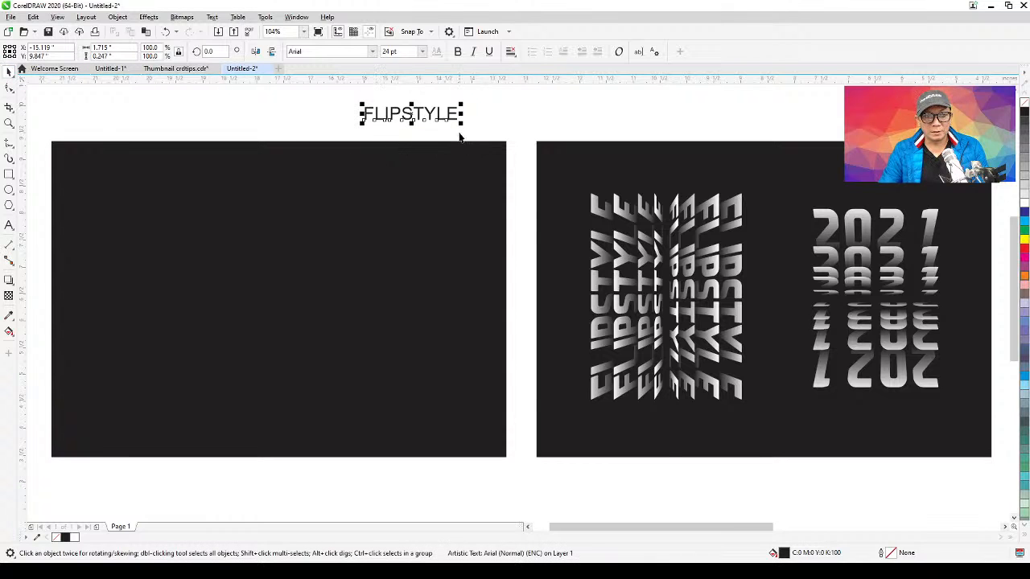
drag(464, 127, 554, 170)
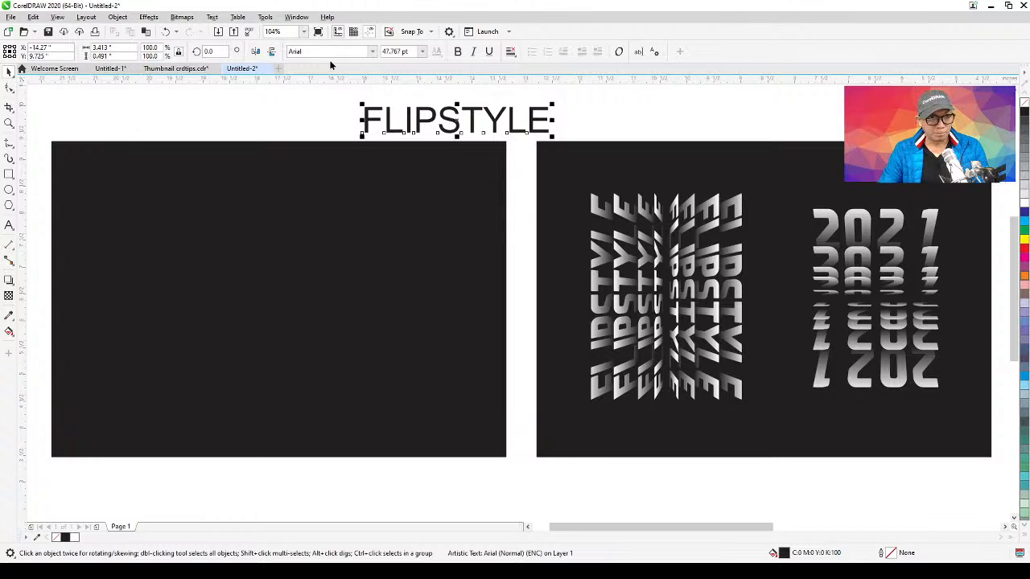
click(372, 53)
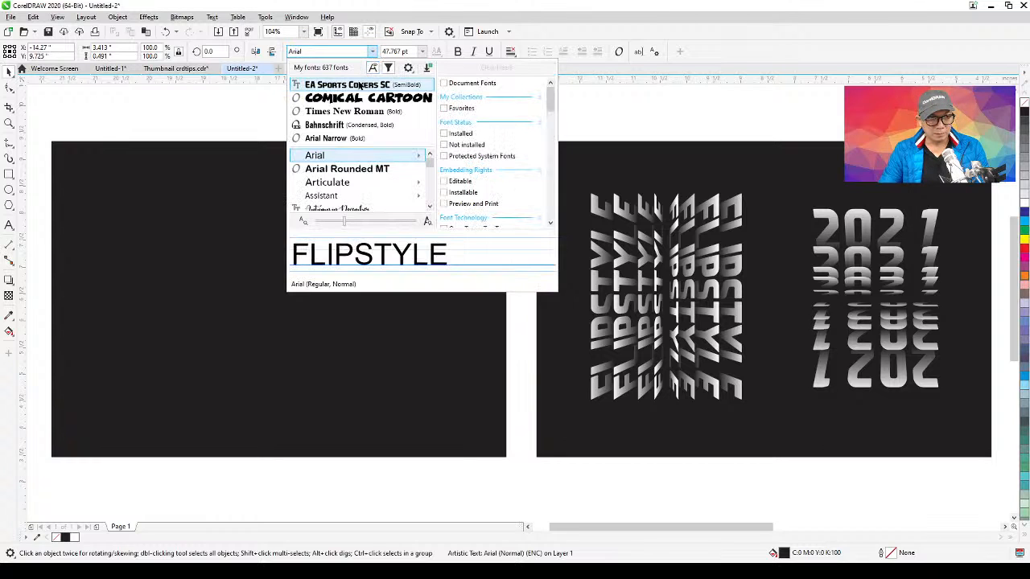
click(362, 86)
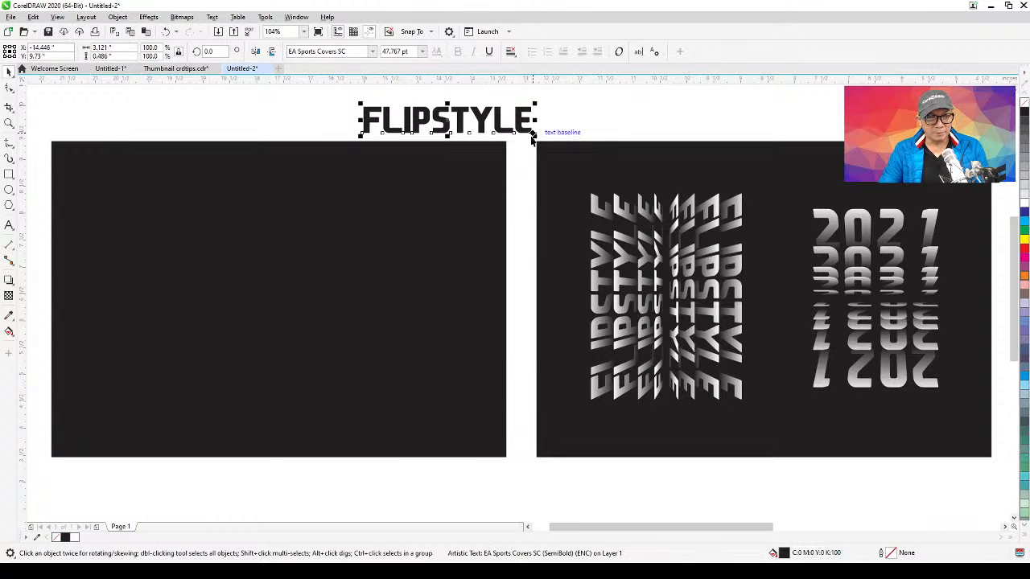
Move the FLIPSTYLE text onto the middle of the empty dark rectangle and fill it with white
drag(524, 131, 334, 292)
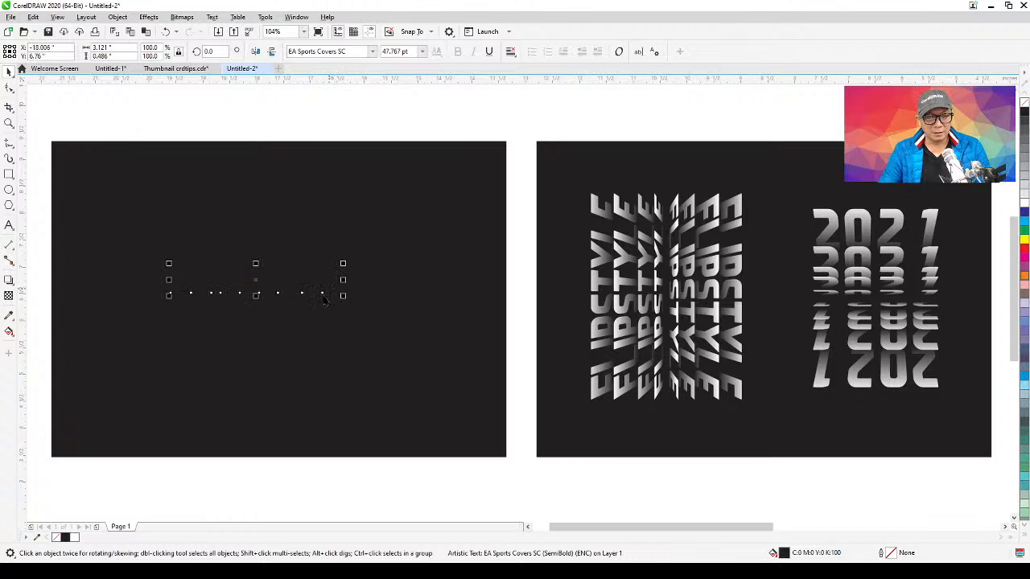
click(1024, 203)
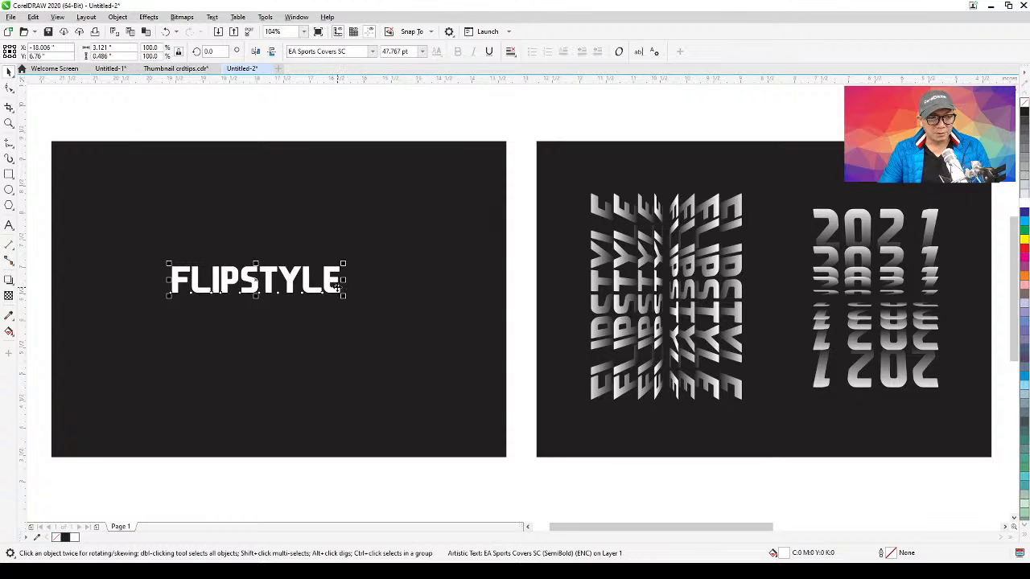
drag(338, 288, 567, 327)
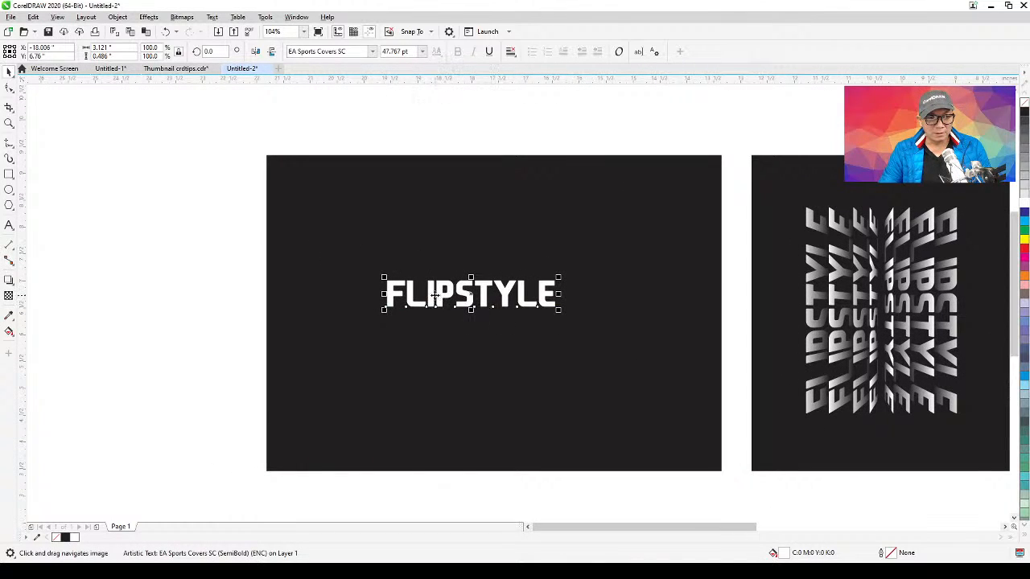
Rotate the FLIPSTYLE text by 90 degrees so that it reads vertically
click(434, 295)
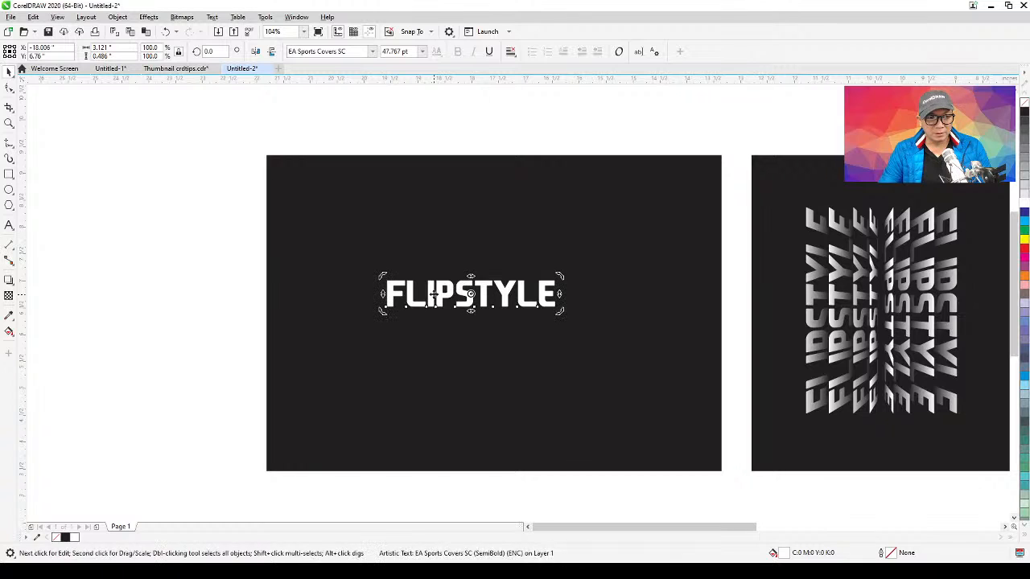
click(210, 52)
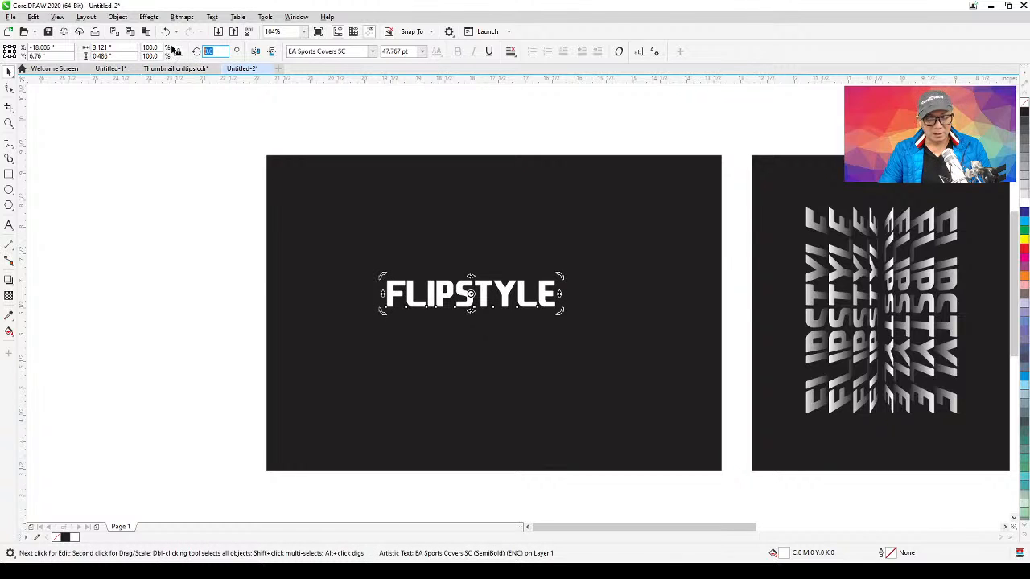
text(90)
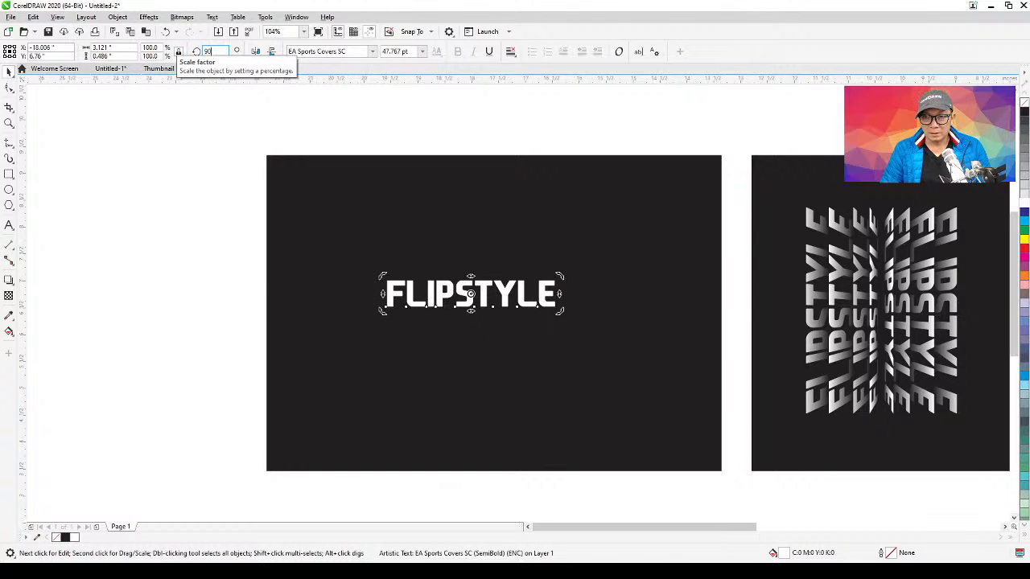
key(Return)
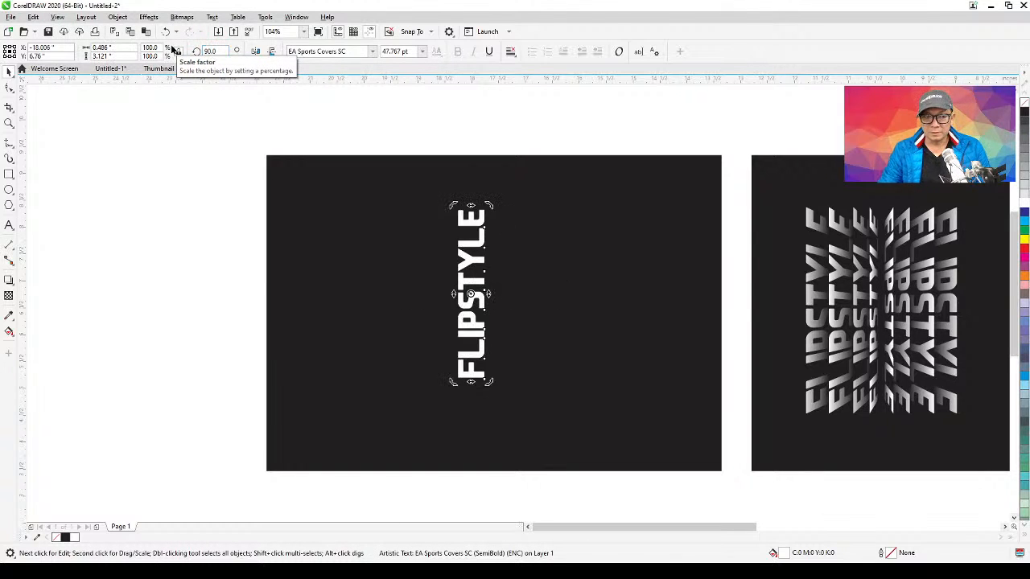
Move the vertical FLIPSTYLE text near the dark rectangle's left edge and enlarge it to about 65 pt
click(438, 130)
drag(467, 251, 343, 250)
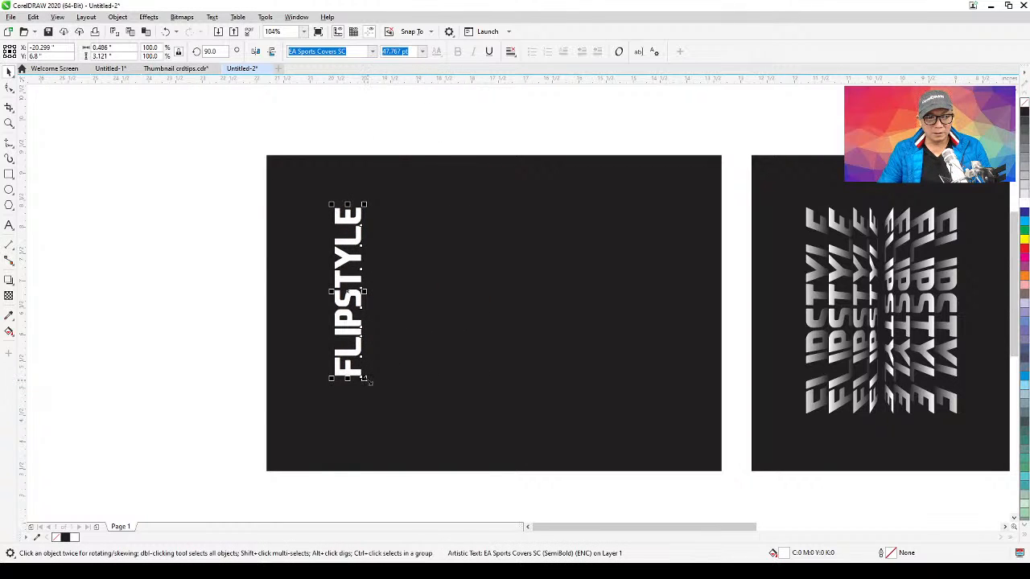
drag(364, 378, 396, 445)
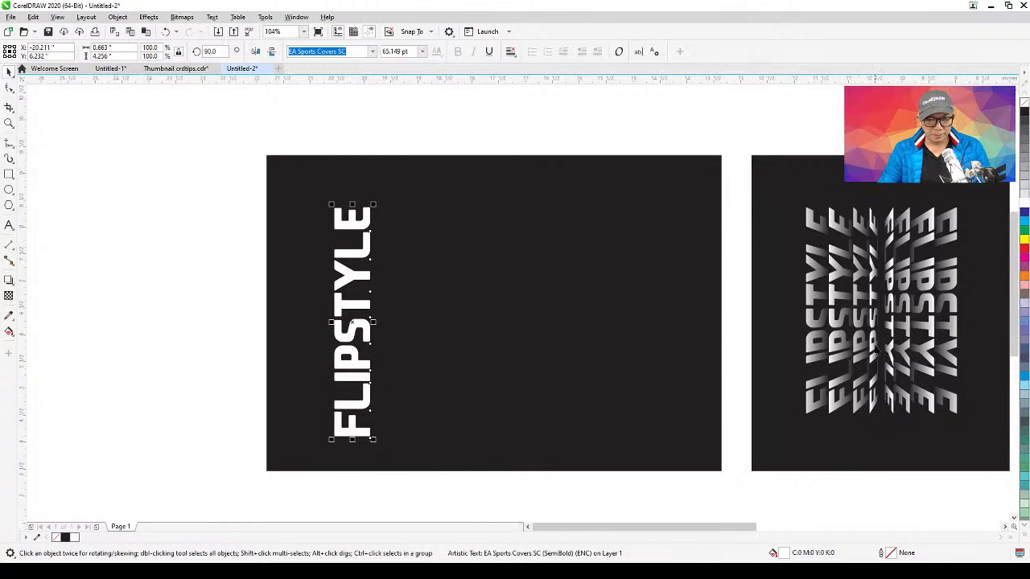
Examine the first and fourth text columns of the finished FLIPSTYLE sample, comparing their width and perspective
scroll(876, 349, up, 1)
drag(876, 348, 728, 375)
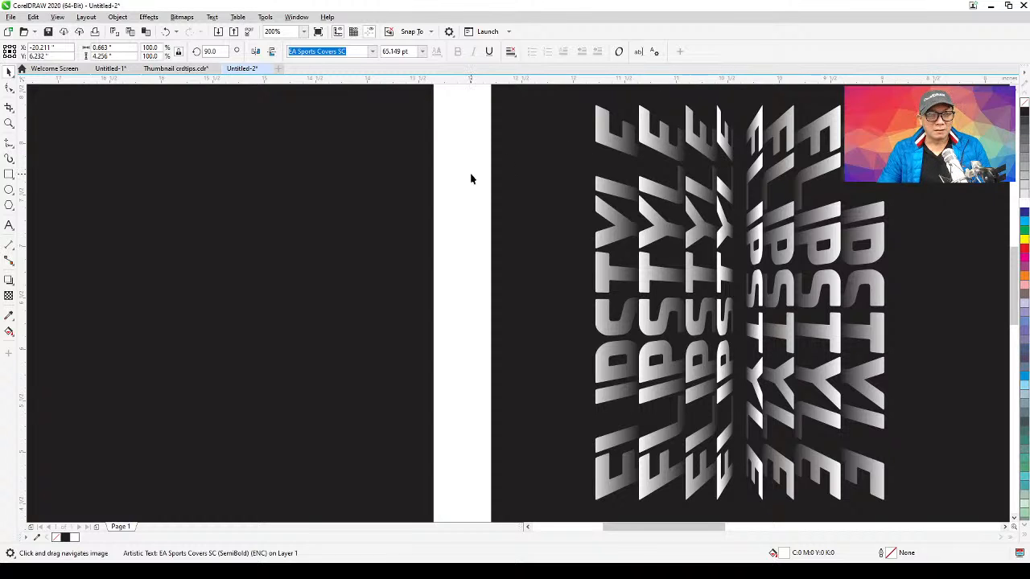
click(599, 136)
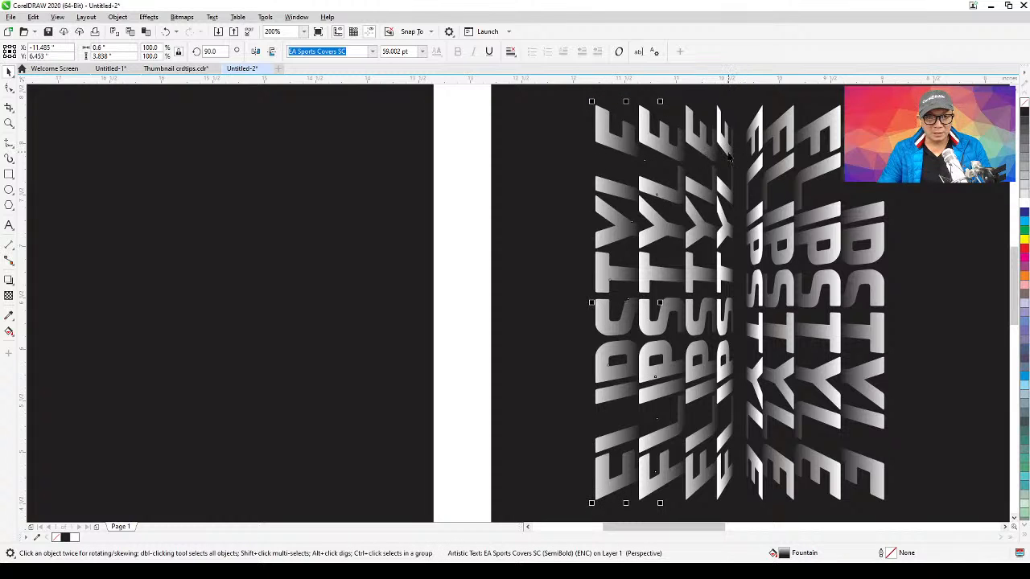
click(727, 154)
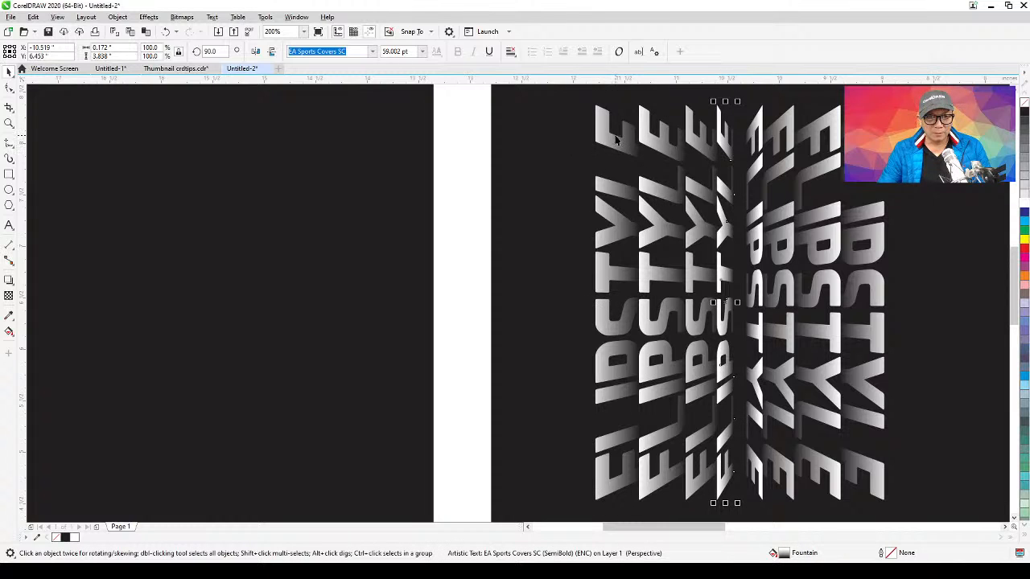
click(465, 185)
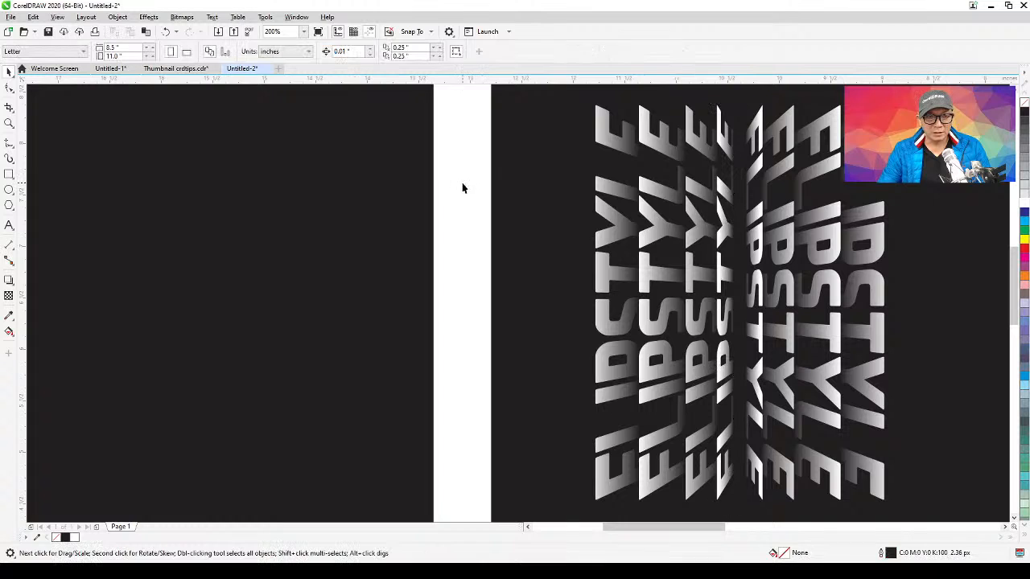
click(612, 143)
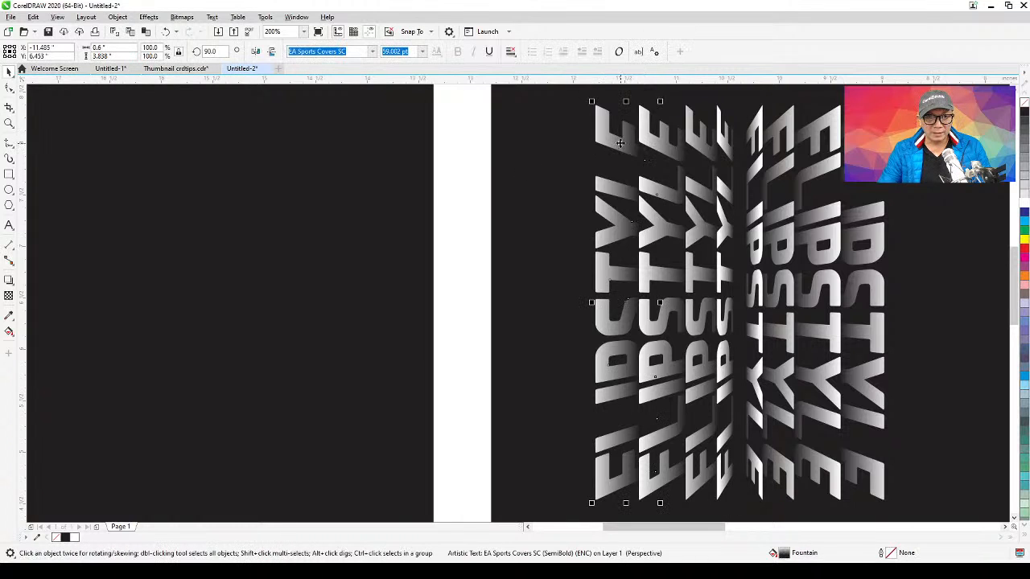
click(725, 148)
click(618, 147)
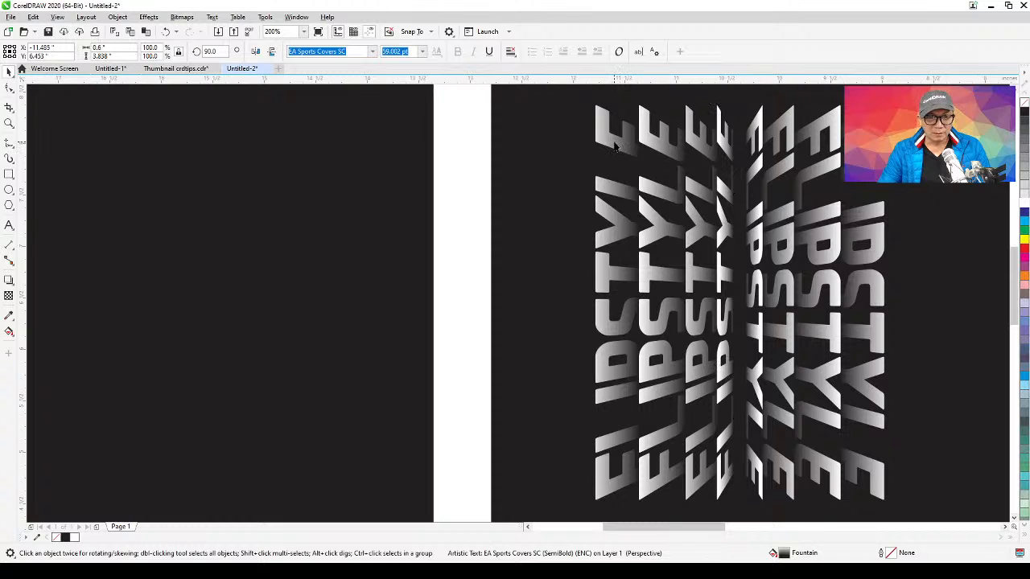
click(725, 148)
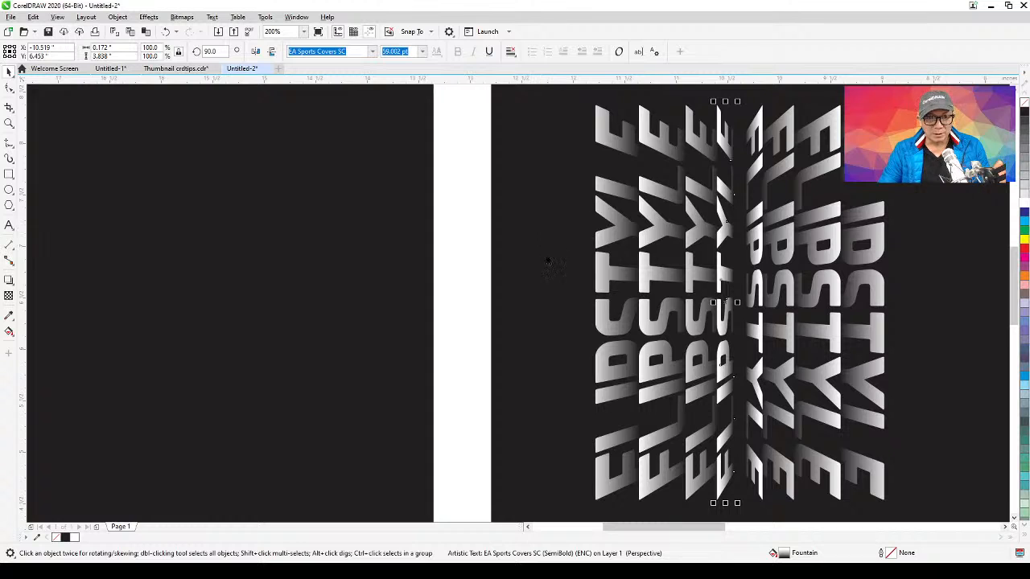
scroll(549, 262, down, 1)
drag(559, 263, 686, 230)
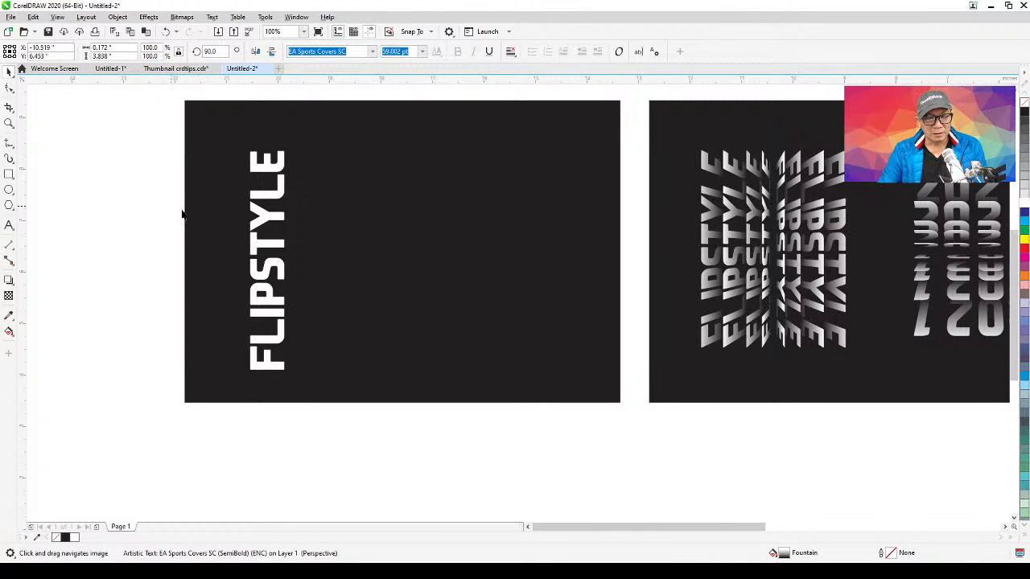
Shift the vertical FLIPSTYLE text slightly further toward the dark rectangle's left edge
click(181, 214)
drag(288, 266, 295, 288)
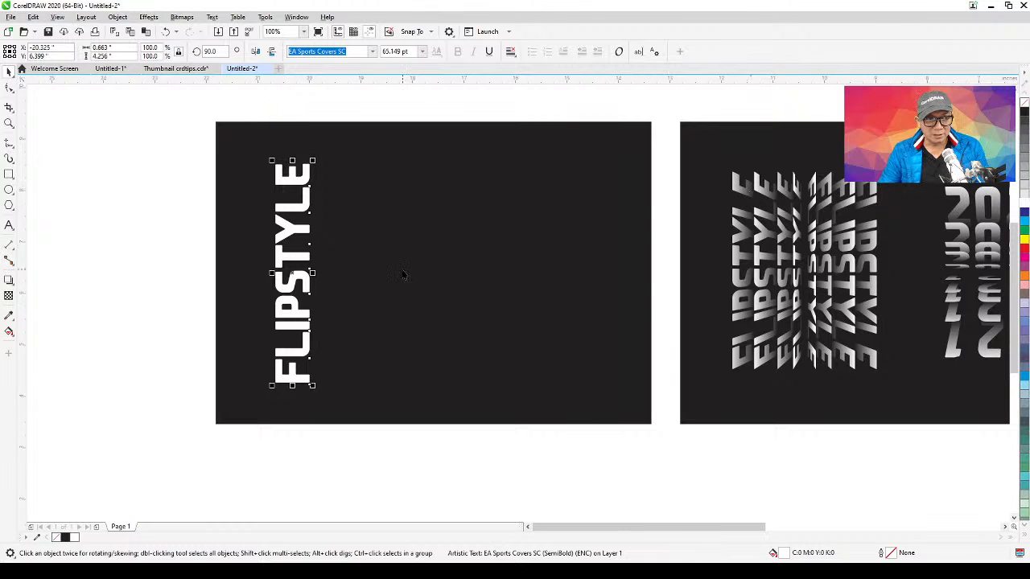
drag(295, 257, 288, 255)
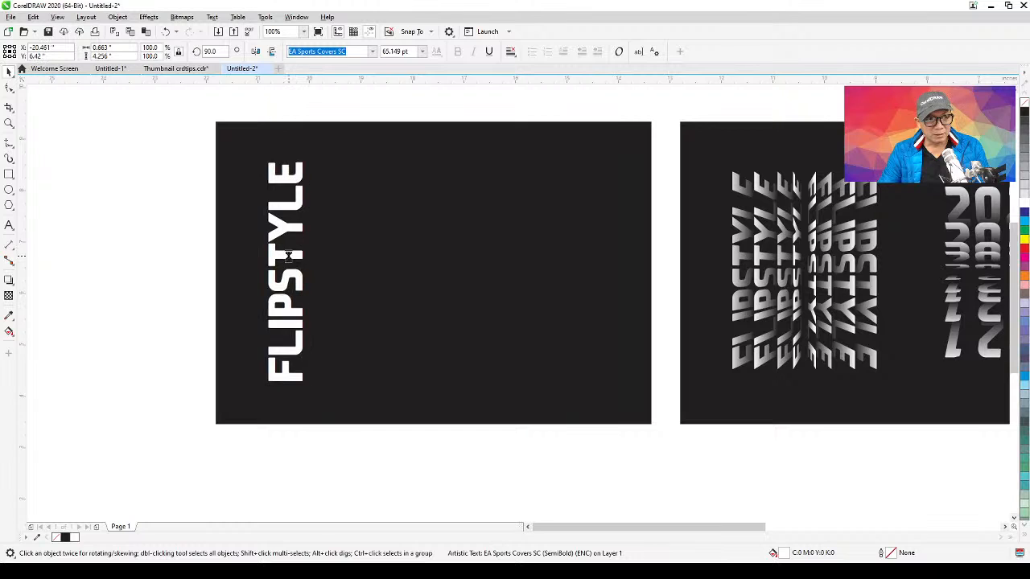
click(149, 17)
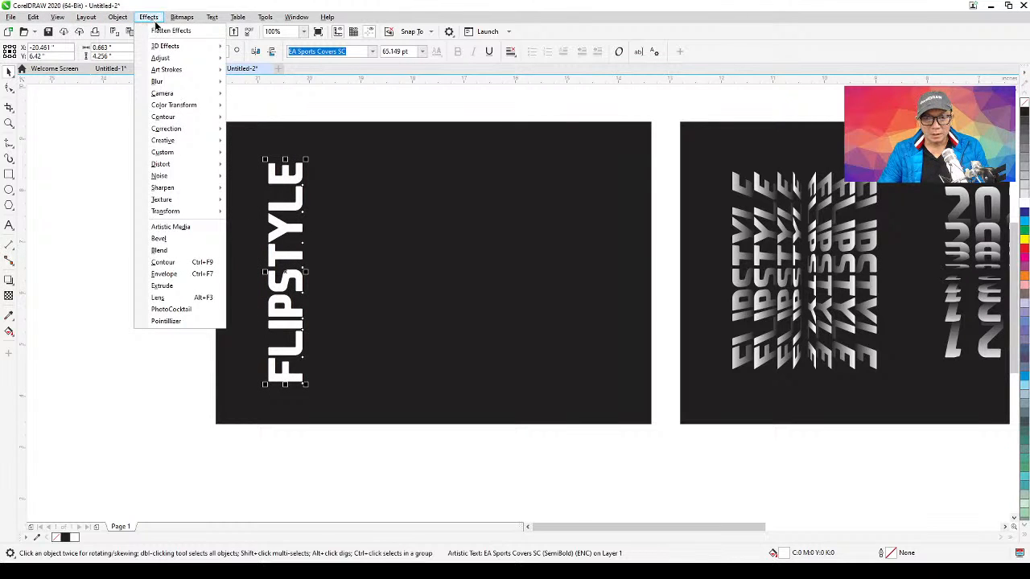
click(99, 169)
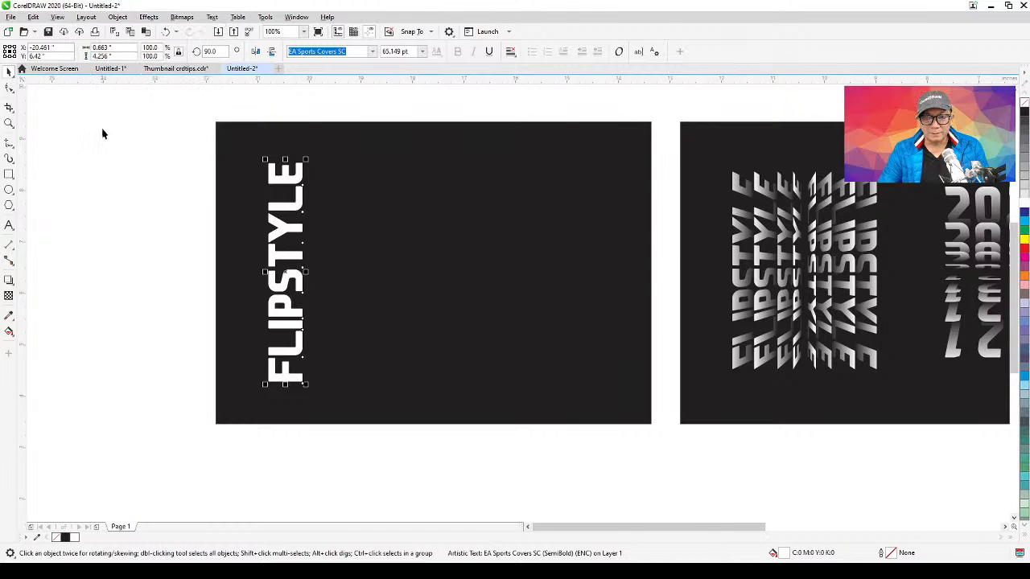
click(86, 17)
mouse_move(115, 17)
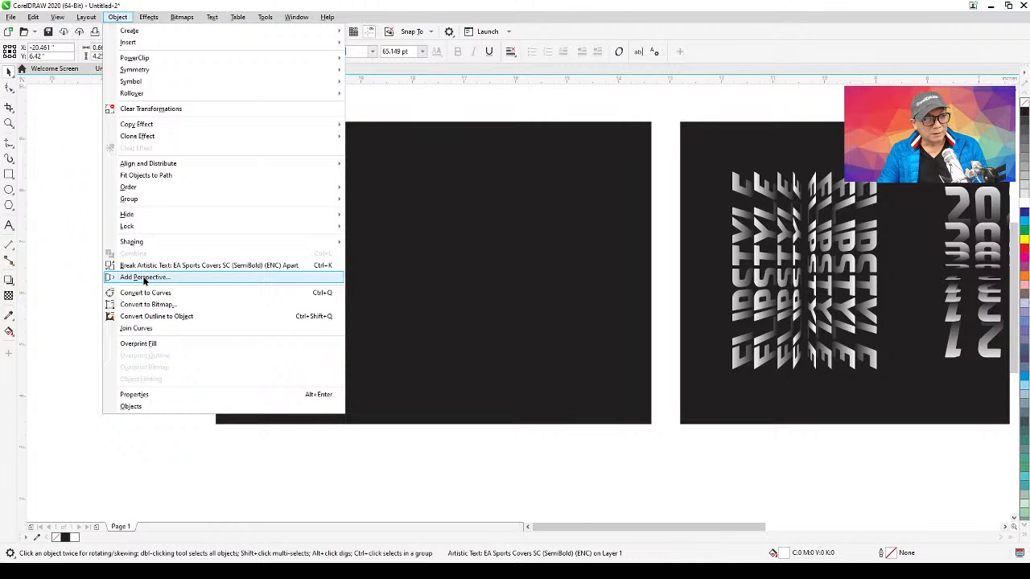
click(148, 17)
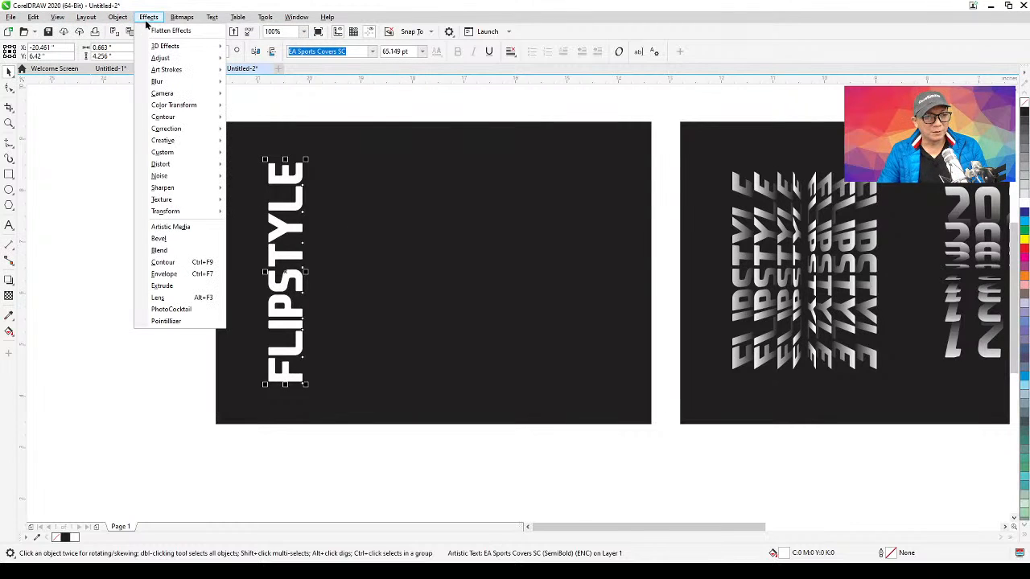
click(74, 185)
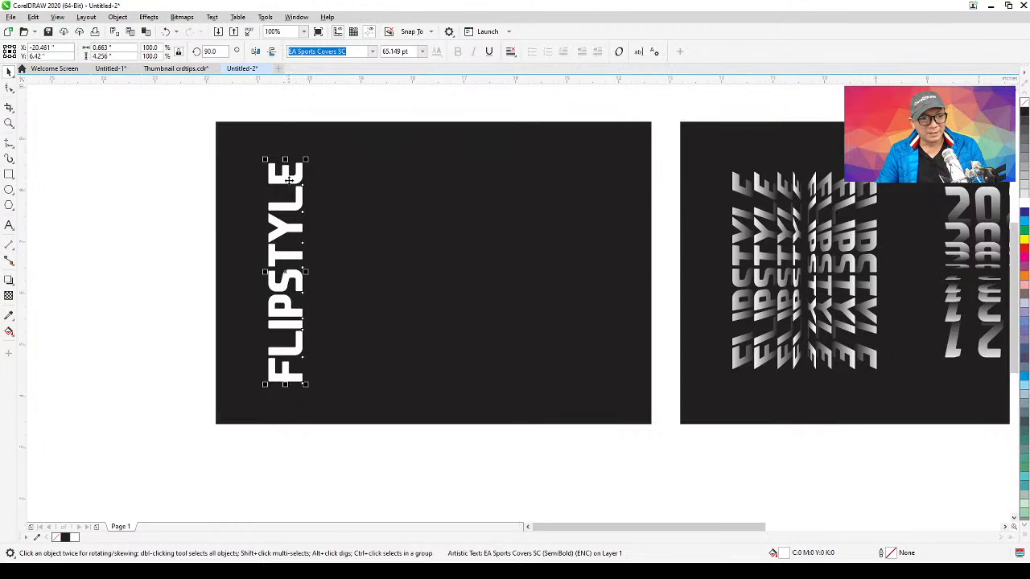
Add an editable perspective grid to the vertical FLIPSTYLE text
click(292, 181)
click(284, 183)
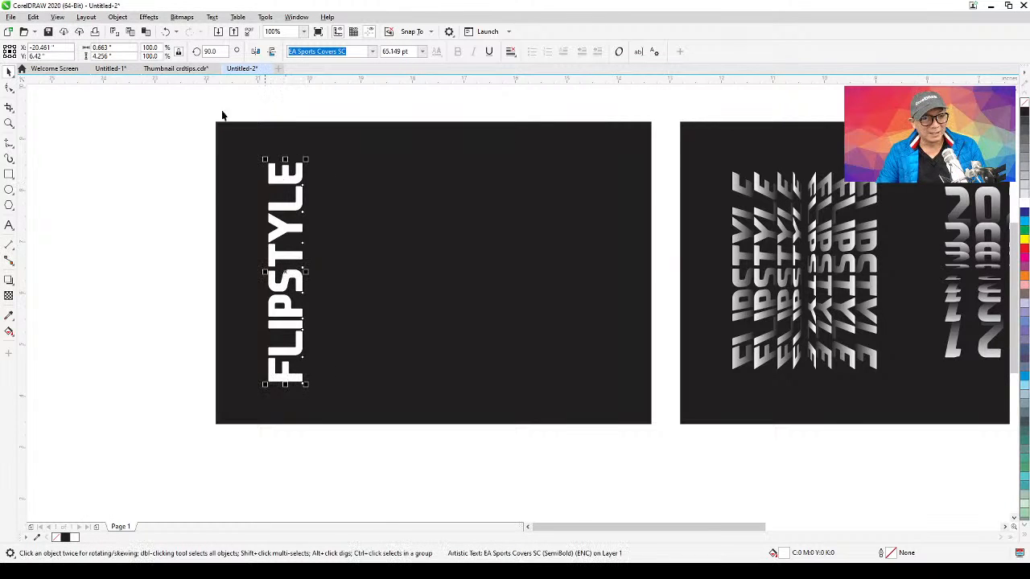
click(118, 17)
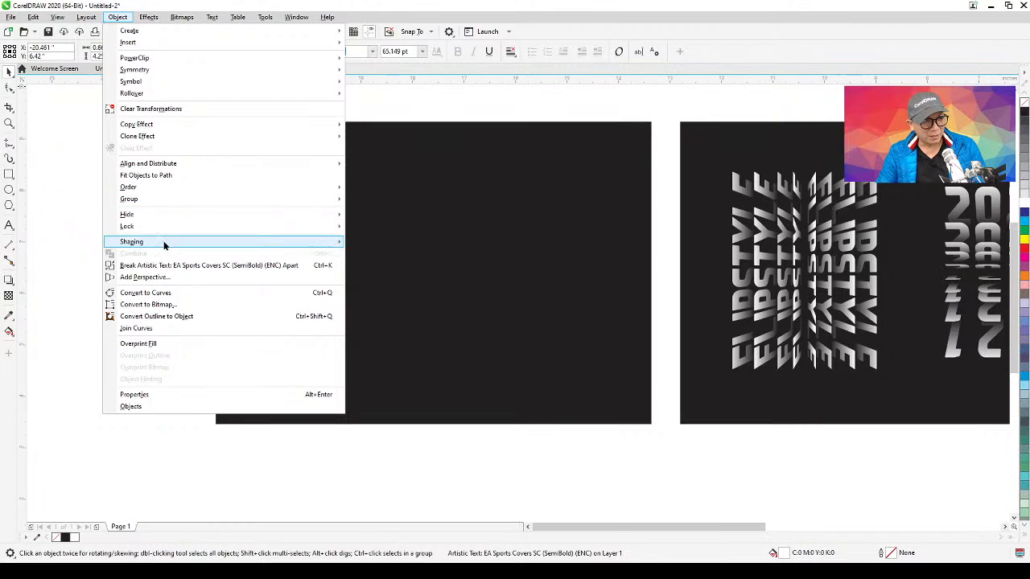
mouse_move(164, 244)
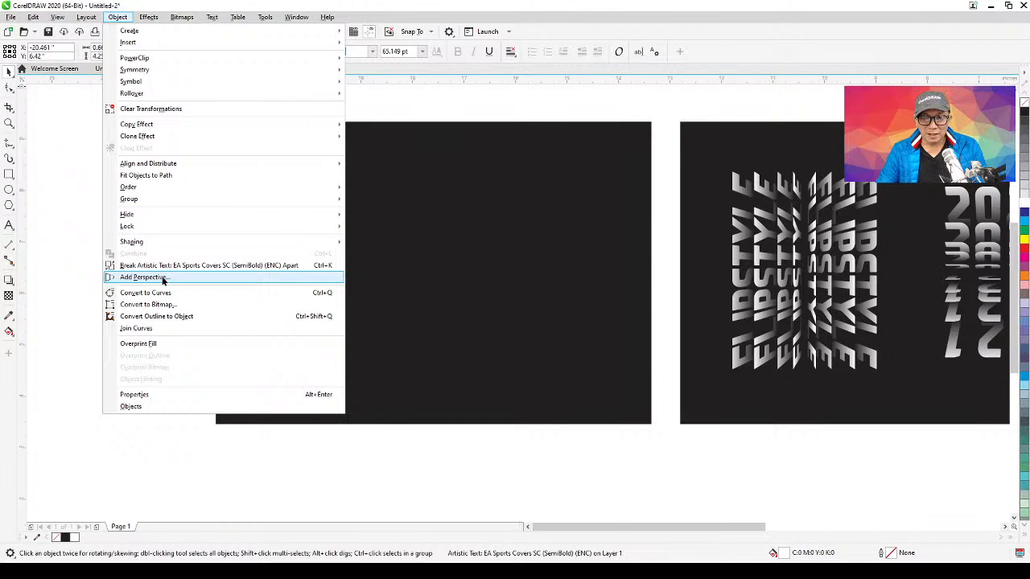
click(163, 277)
scroll(223, 302, up, 2)
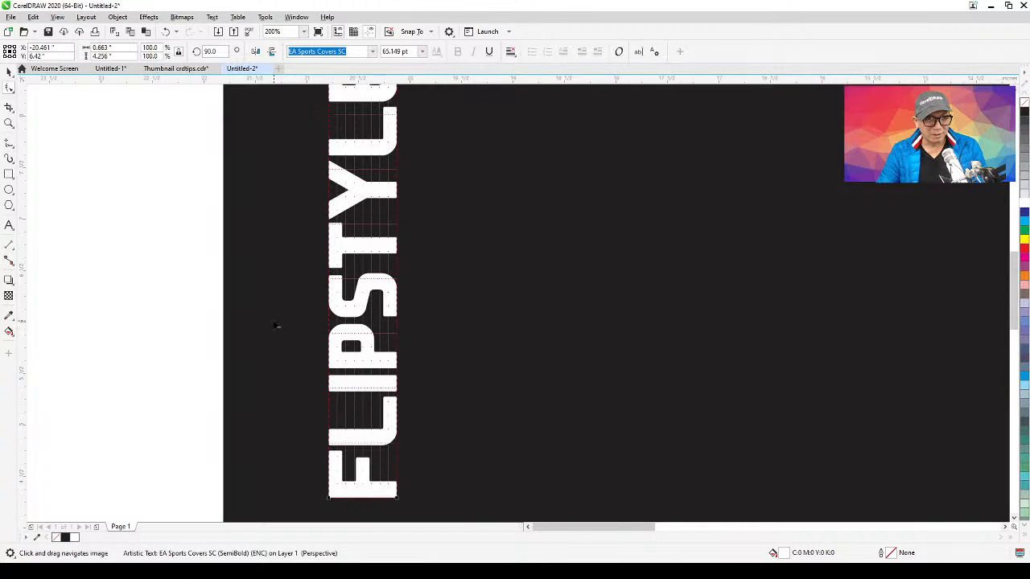
scroll(274, 325, down, 2)
click(8, 122)
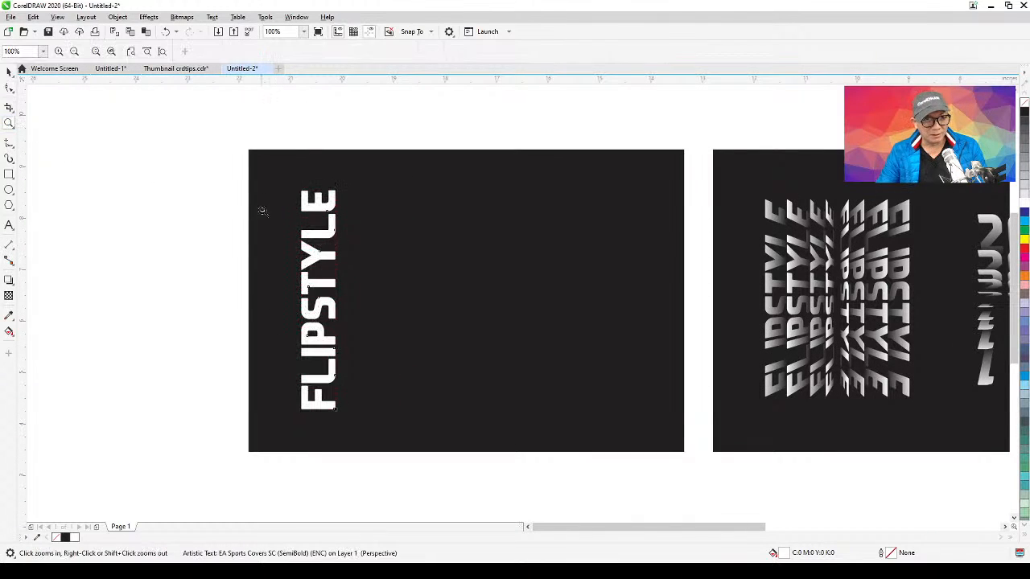
drag(261, 183, 384, 437)
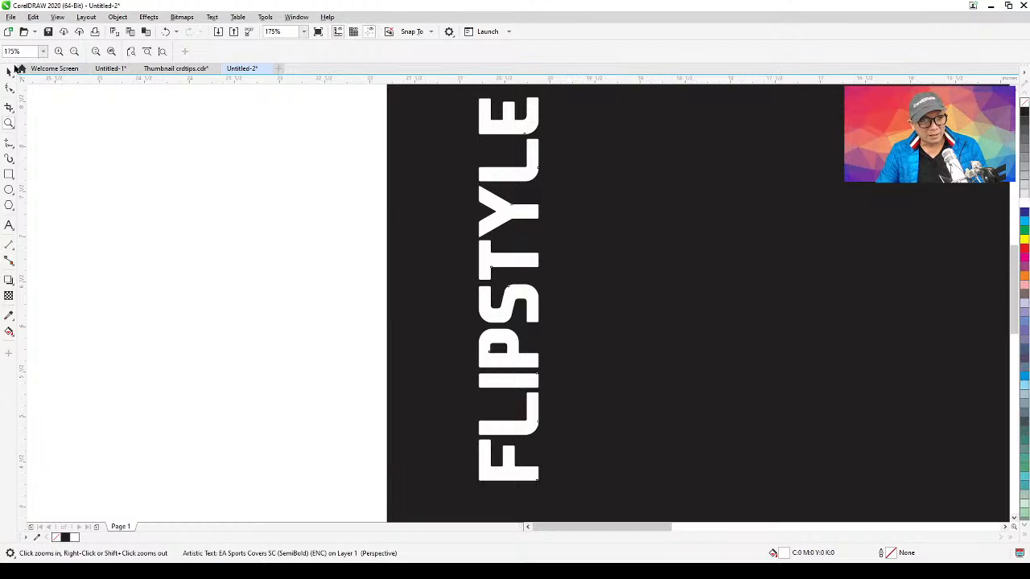
click(8, 71)
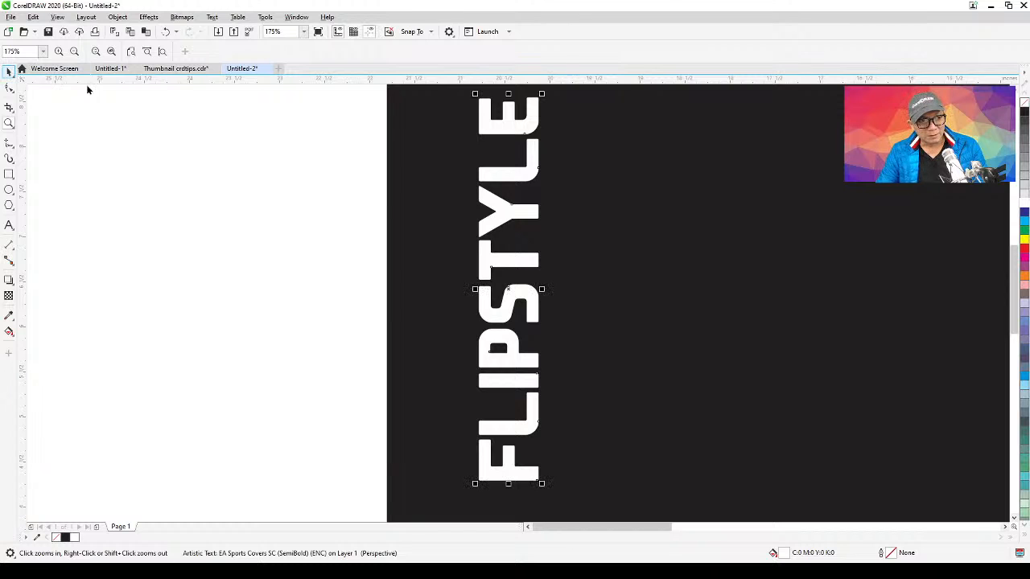
click(117, 17)
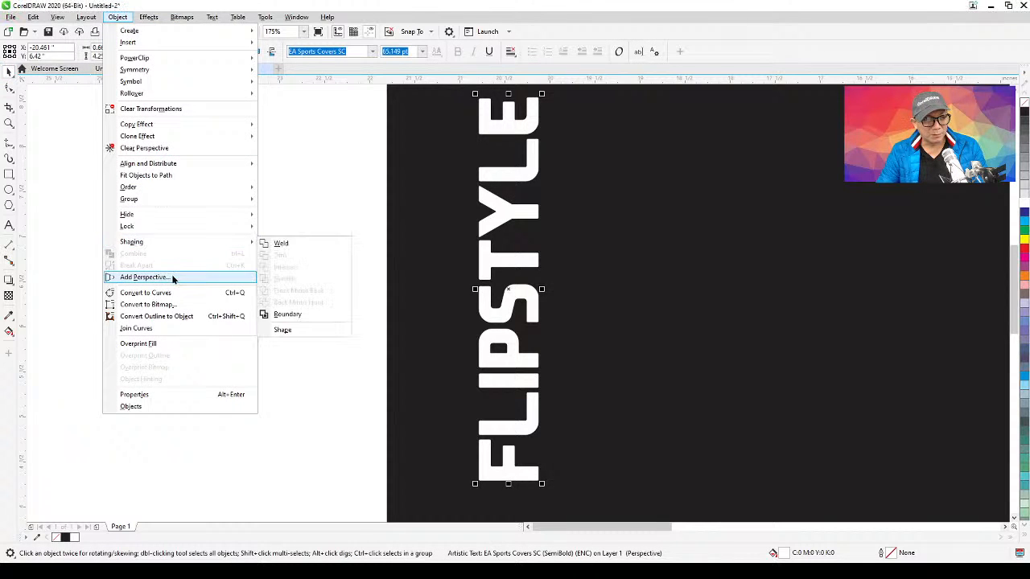
click(239, 276)
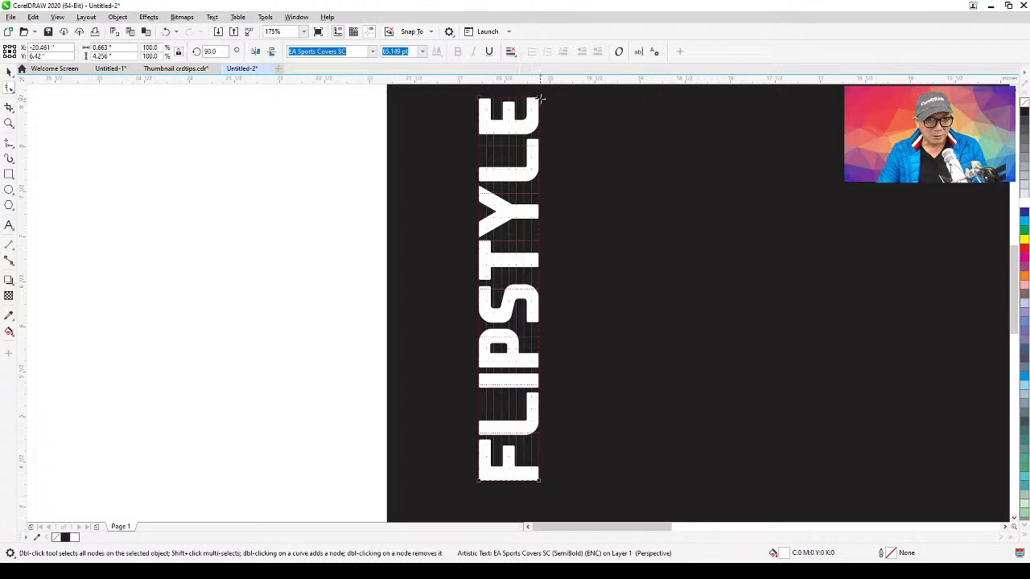
Taper the FLIPSTYLE text's right side by lowering the perspective grid's upper right corner and raising its lower right corner
drag(542, 101, 543, 121)
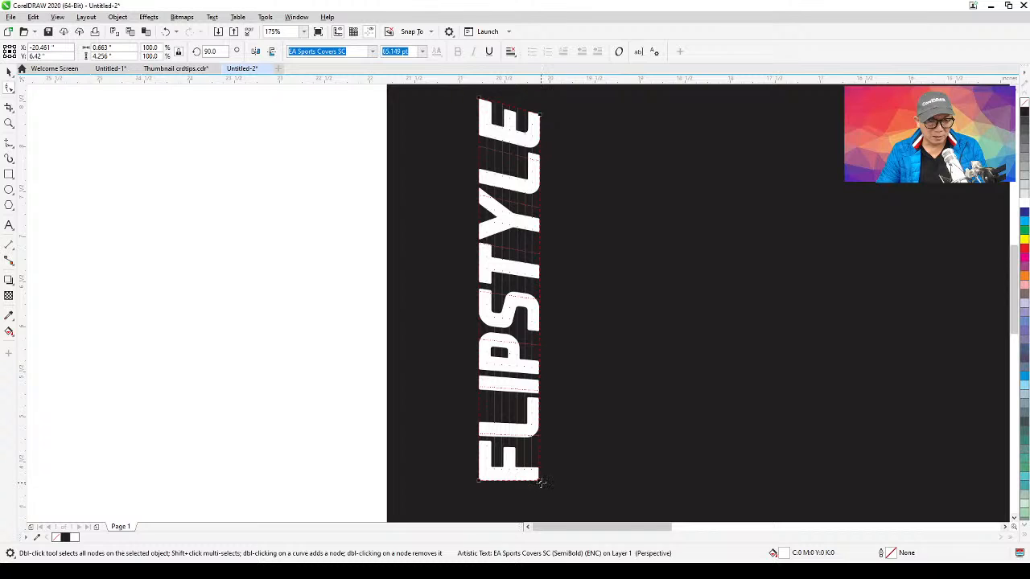
drag(539, 481, 538, 459)
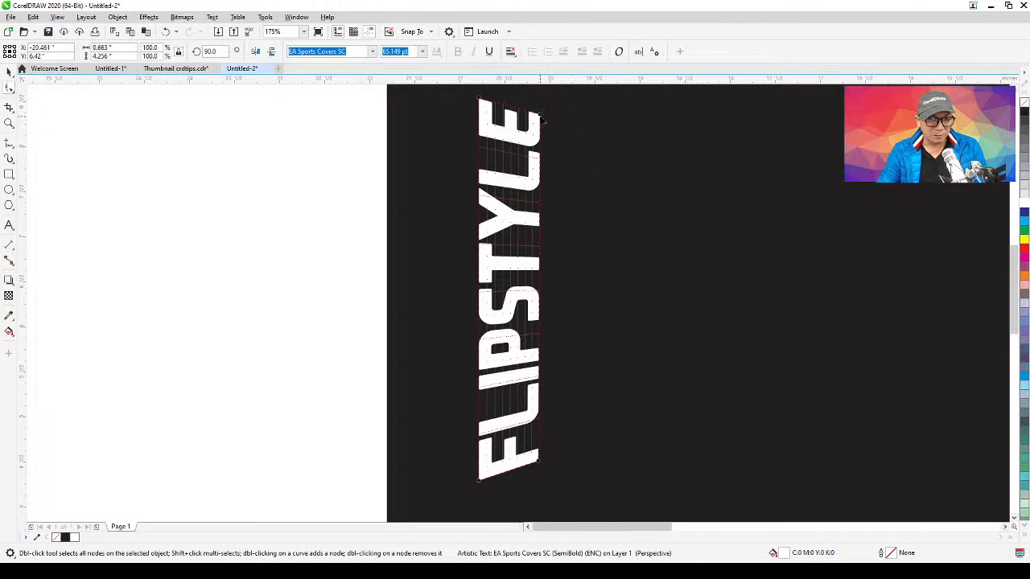
drag(542, 117, 542, 119)
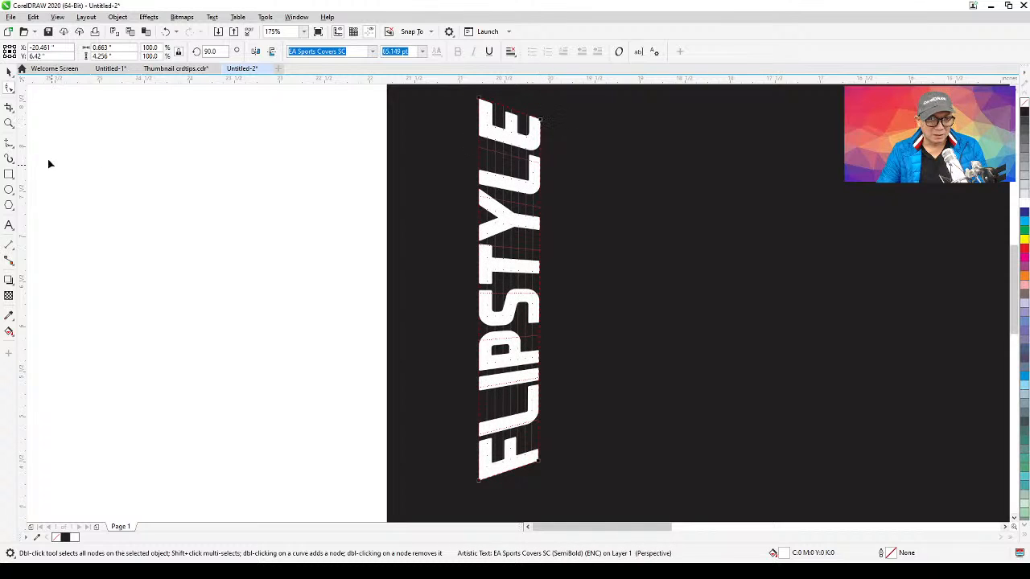
click(8, 74)
scroll(185, 284, down, 3)
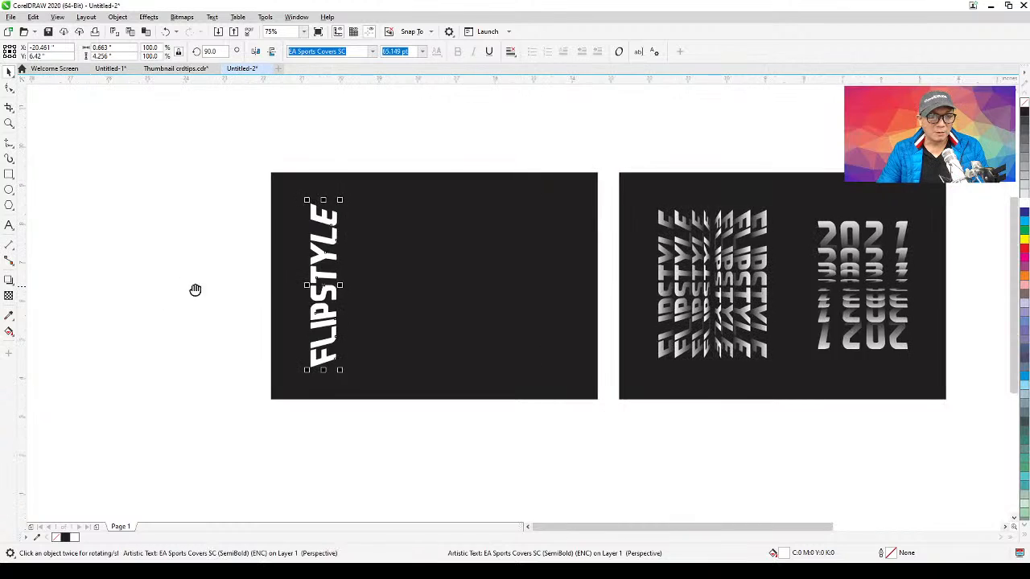
drag(196, 290, 228, 290)
click(392, 325)
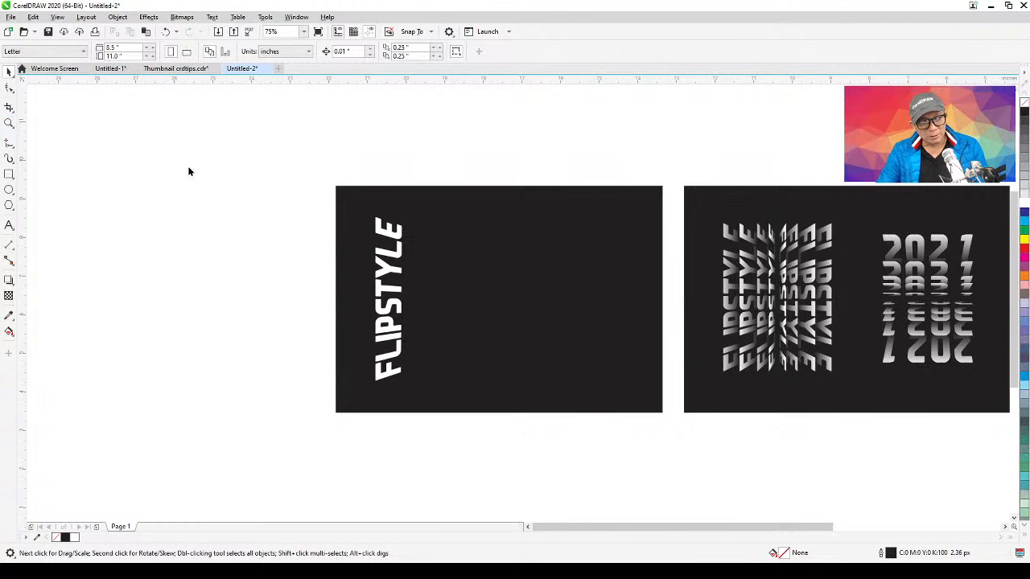
Place a copy of the tapered FLIPSTYLE text about 2 inches to the right of the original, at the same height
key(z)
drag(349, 201, 623, 424)
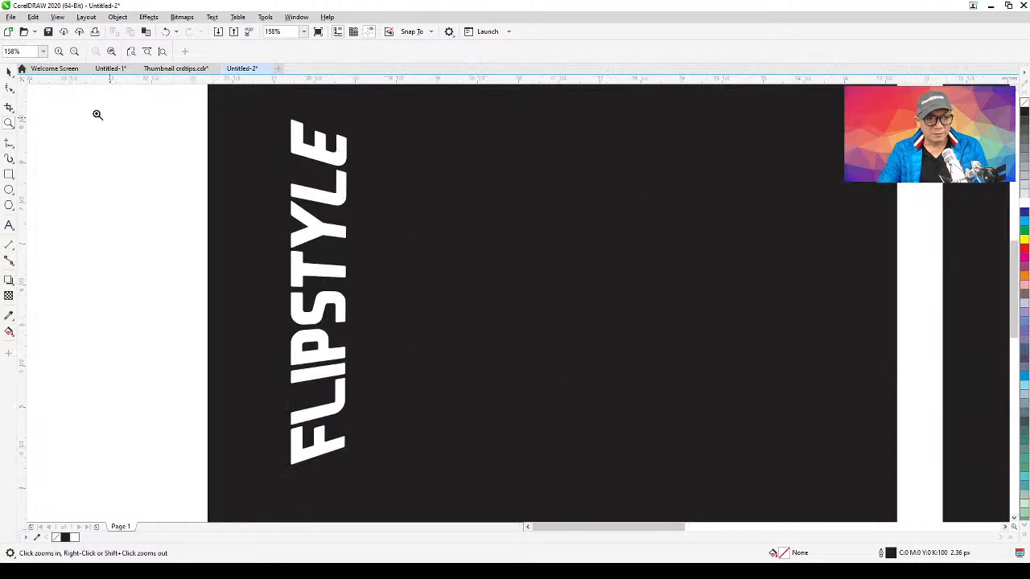
click(9, 71)
click(300, 201)
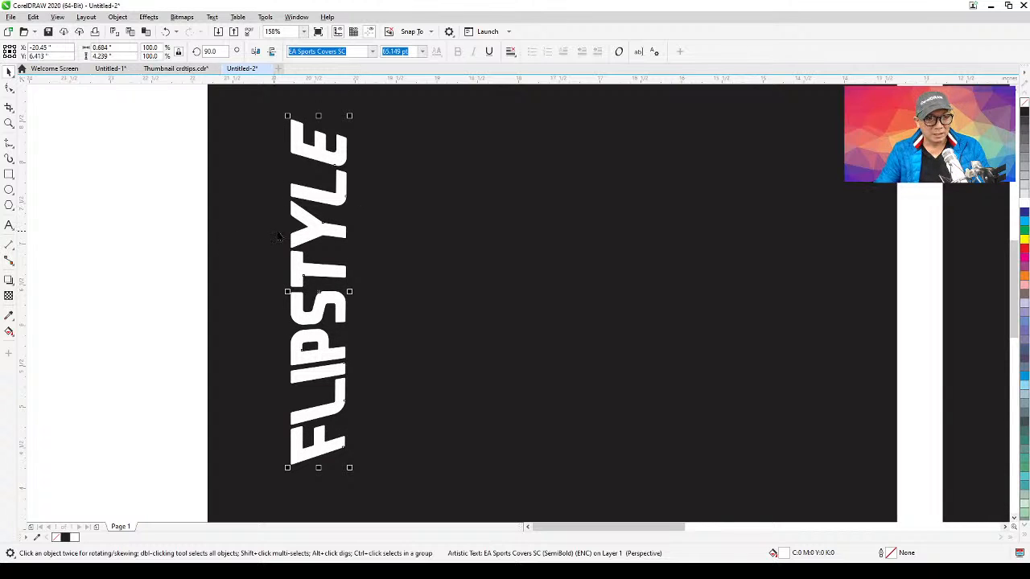
drag(307, 233, 467, 248)
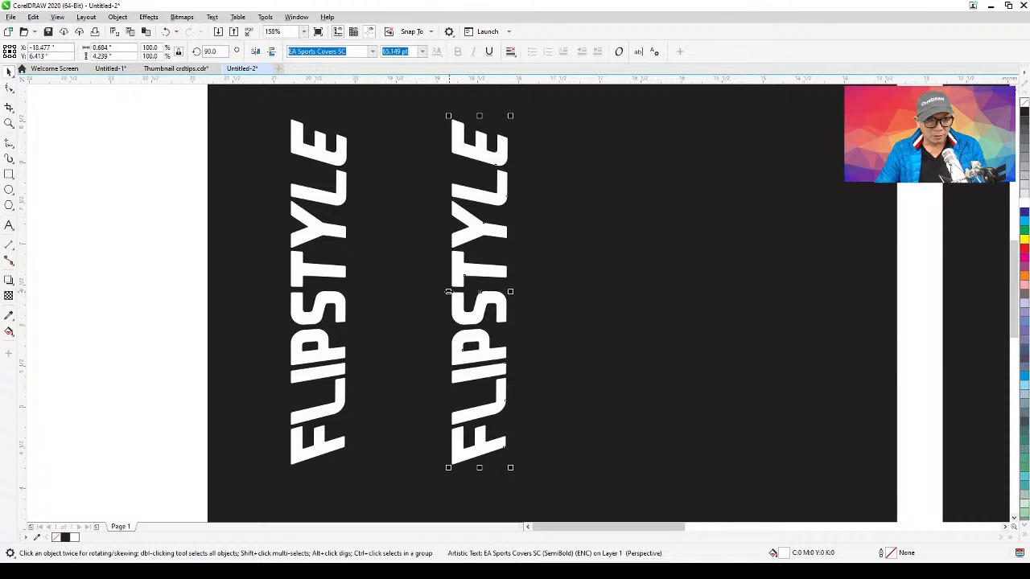
Narrow the copied FLIPSTYLE text from its left side to about 0.1 inch wide, keeping its full height
drag(448, 291, 487, 292)
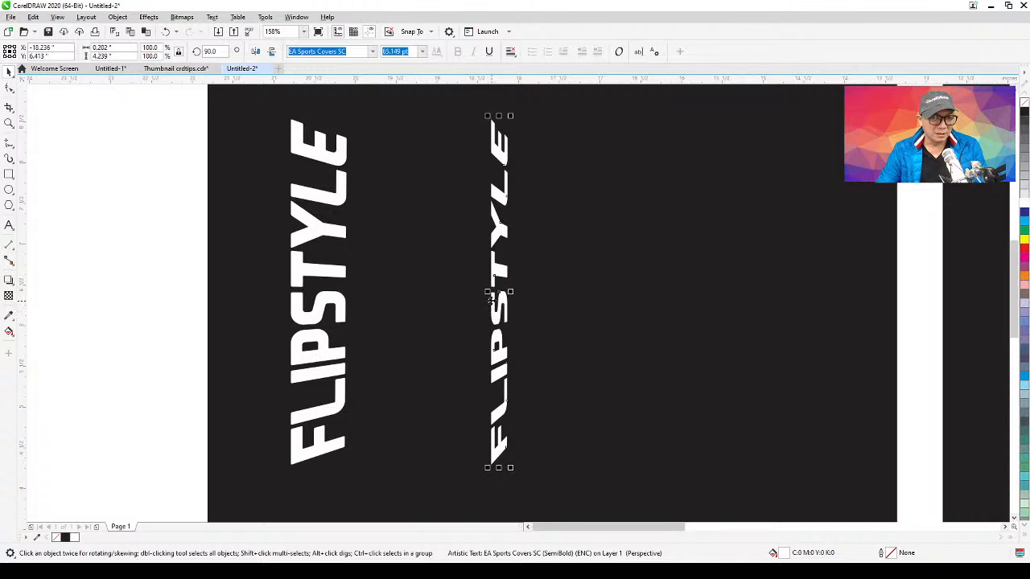
drag(488, 293, 498, 292)
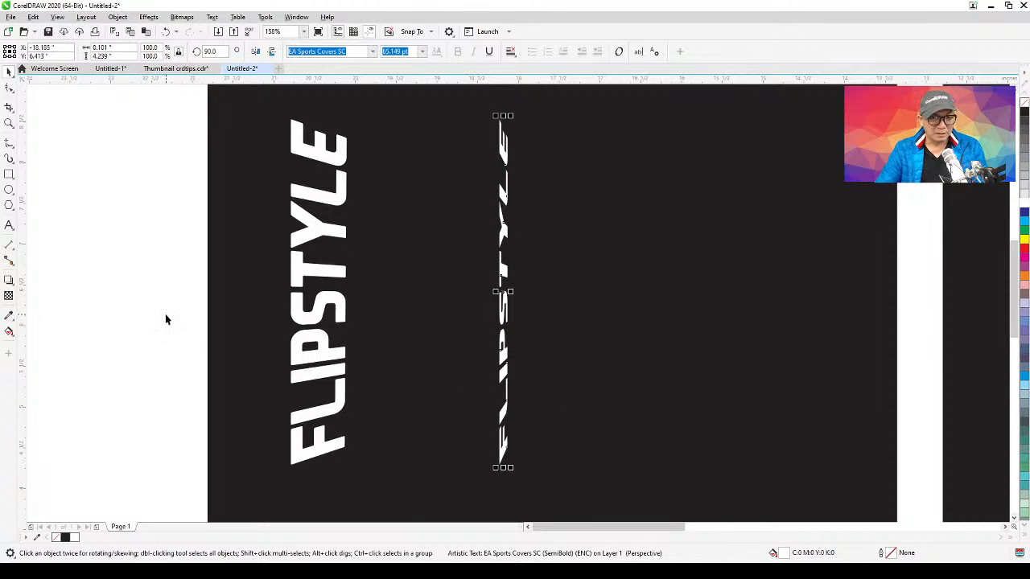
click(119, 307)
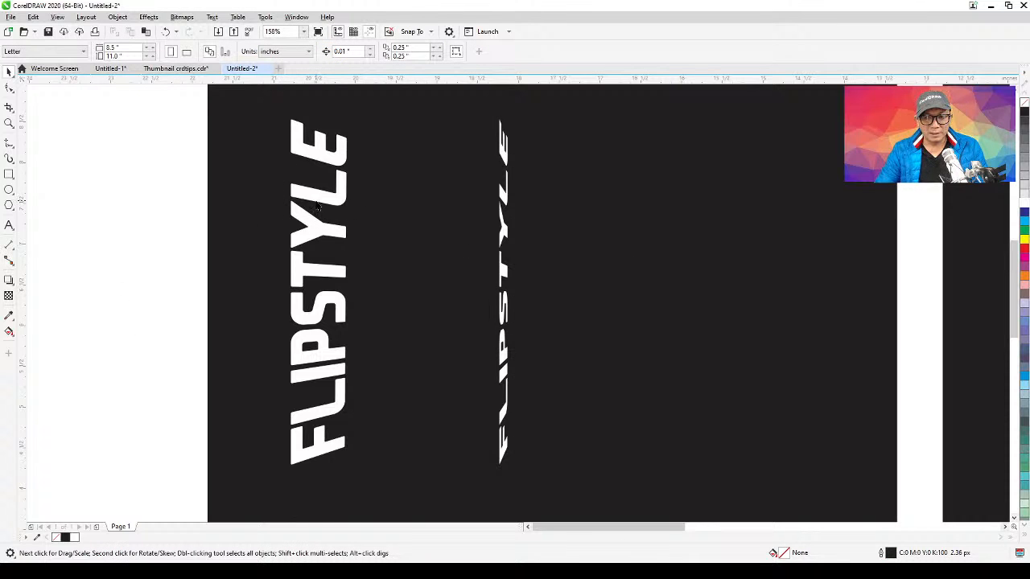
Blend the wide and the narrow FLIPSTYLE texts with 3 steps between them
click(306, 201)
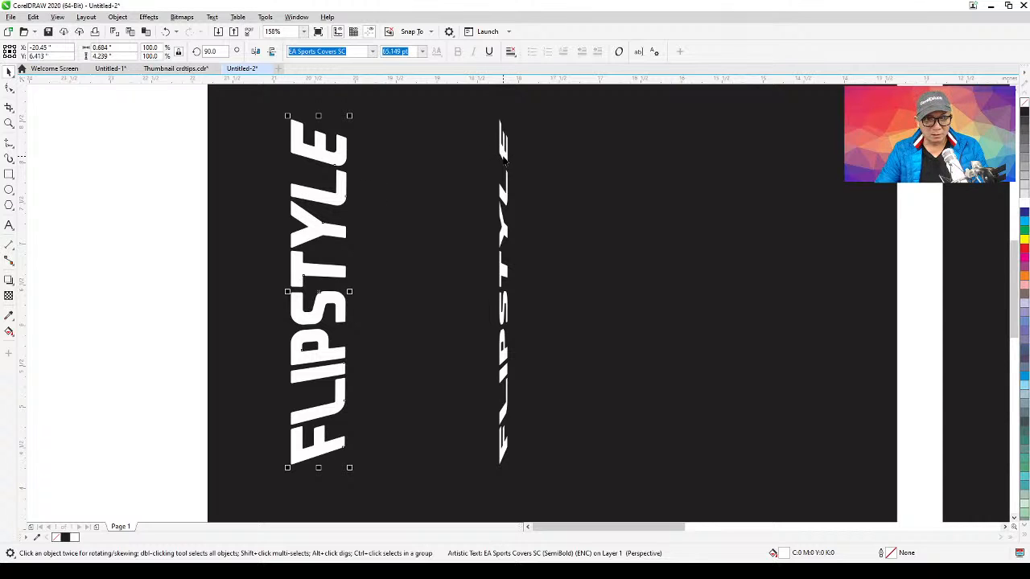
shift+click(501, 156)
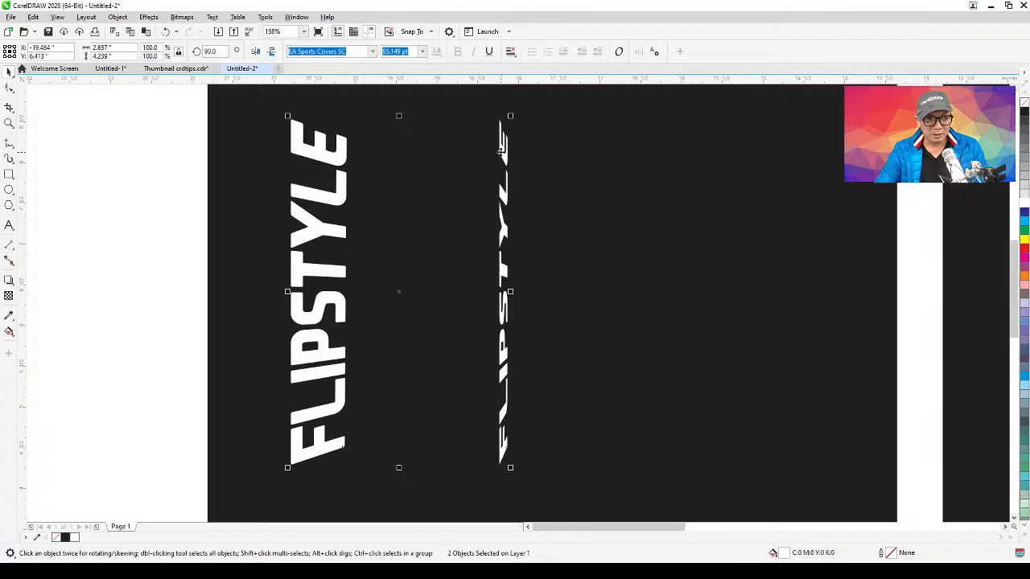
click(148, 17)
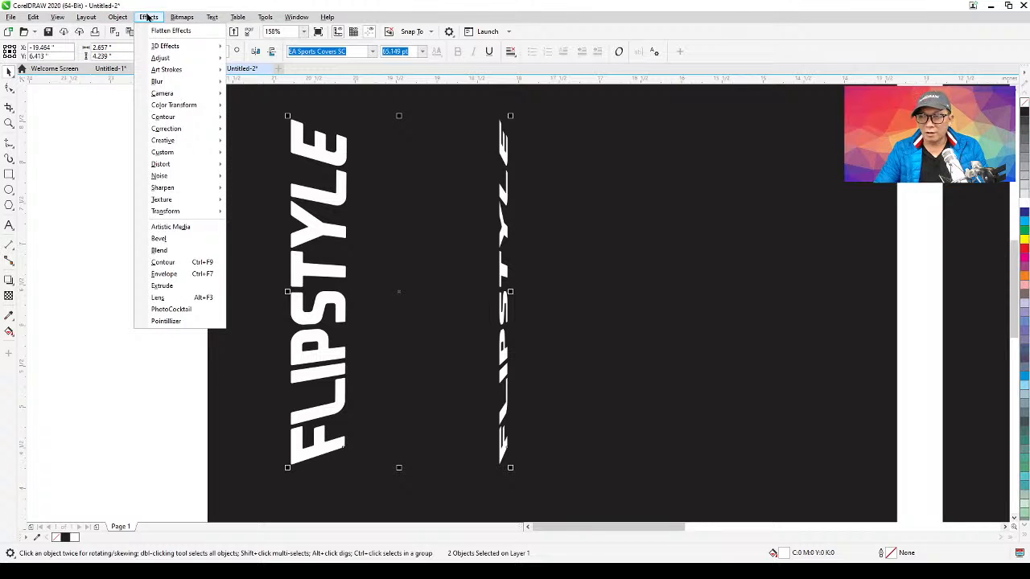
click(168, 252)
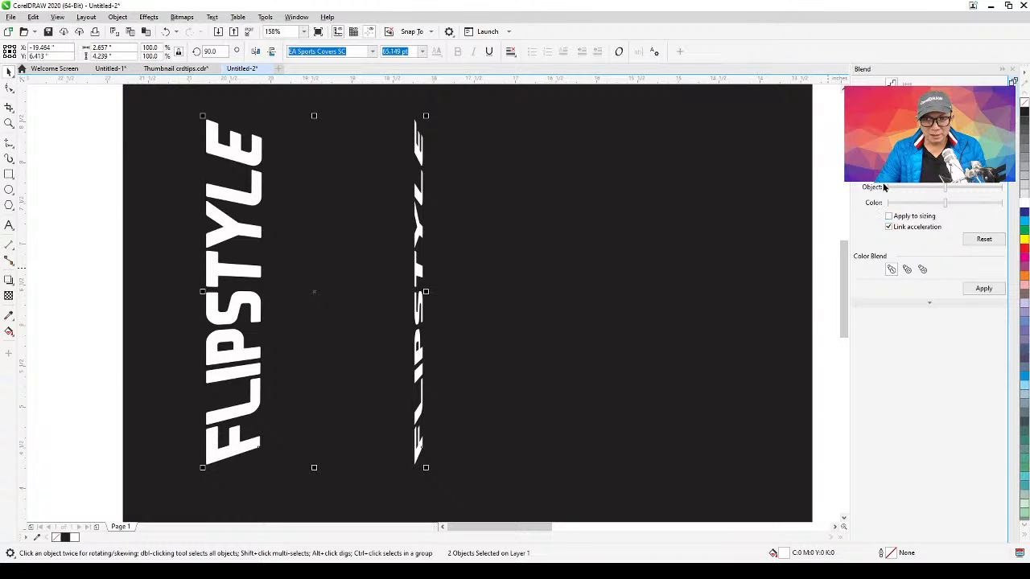
click(988, 289)
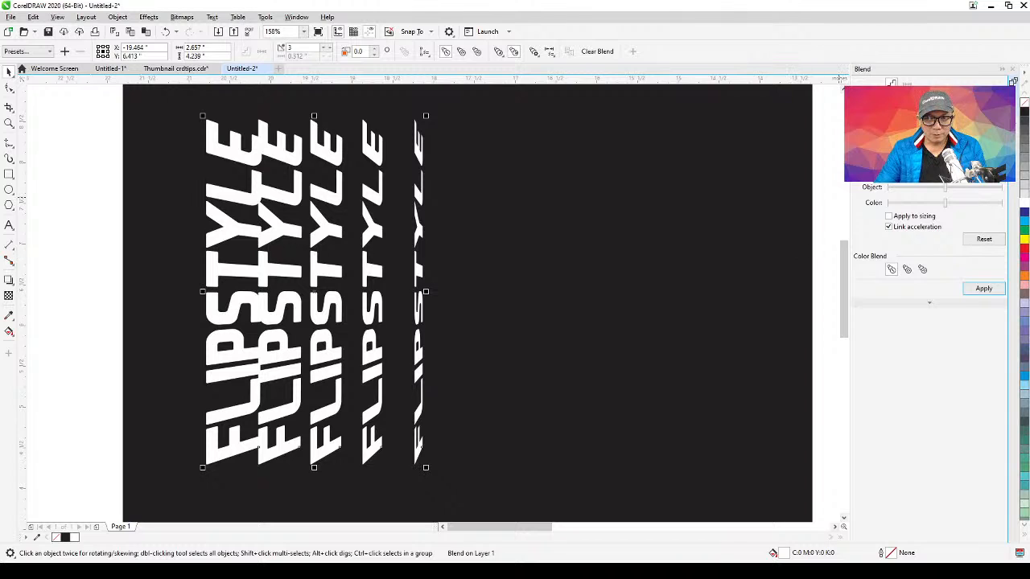
Set the FLIPSTYLE blend to 4 steps and compare it with the finished sample
click(993, 290)
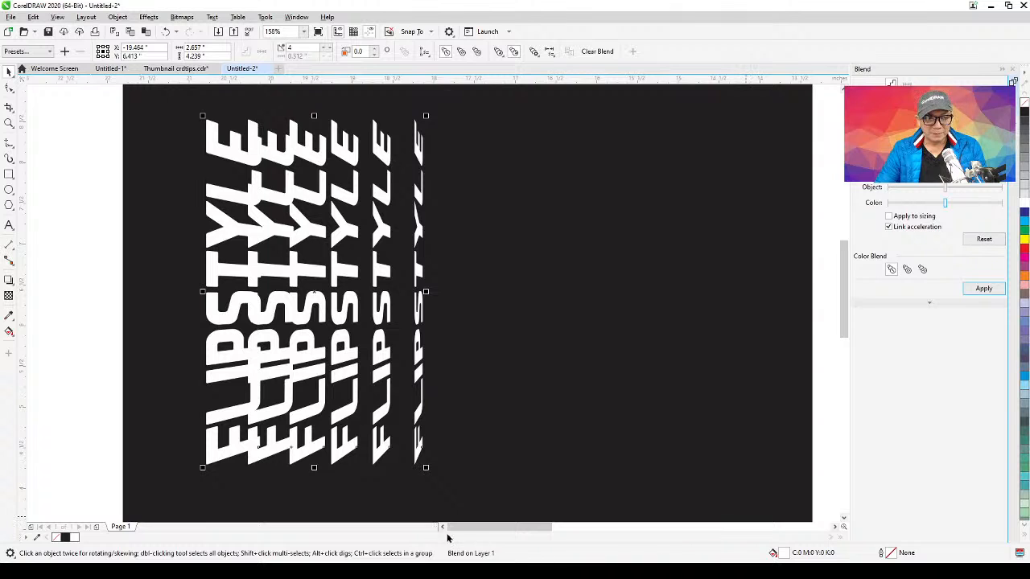
drag(486, 527, 545, 531)
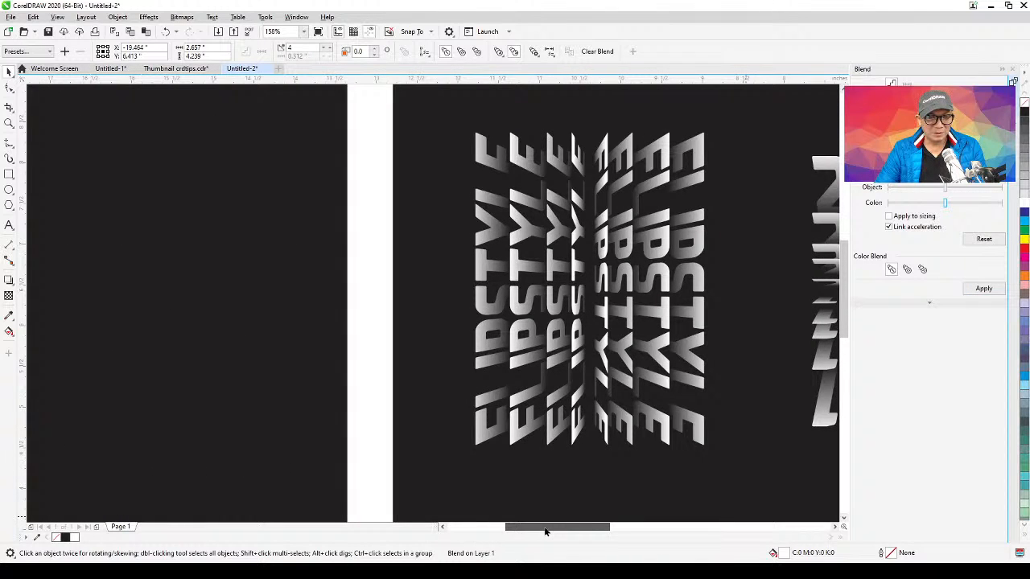
drag(545, 531, 494, 543)
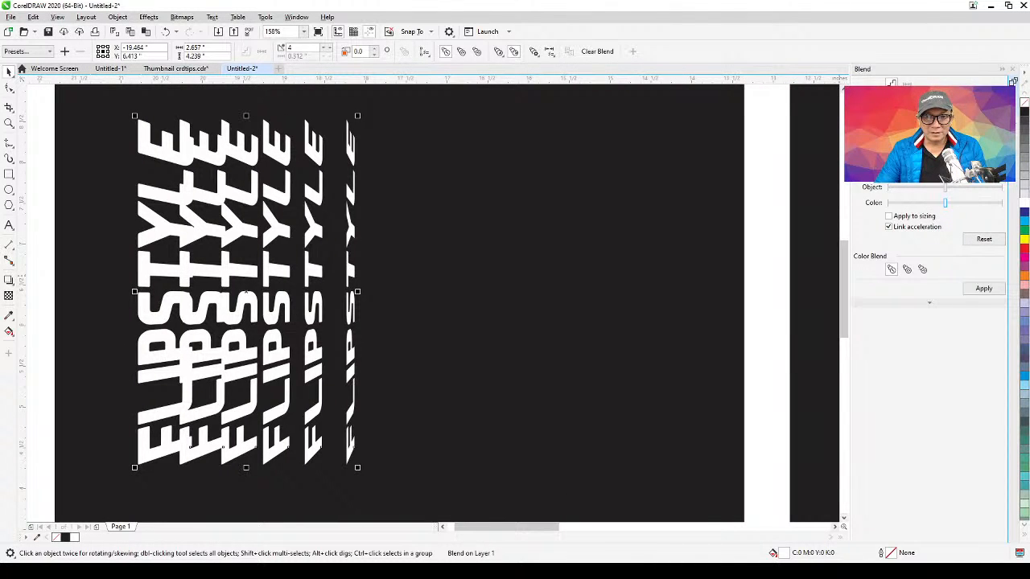
Set the FLIPSTYLE blend to 3 steps, apply it and close the blend settings
click(991, 291)
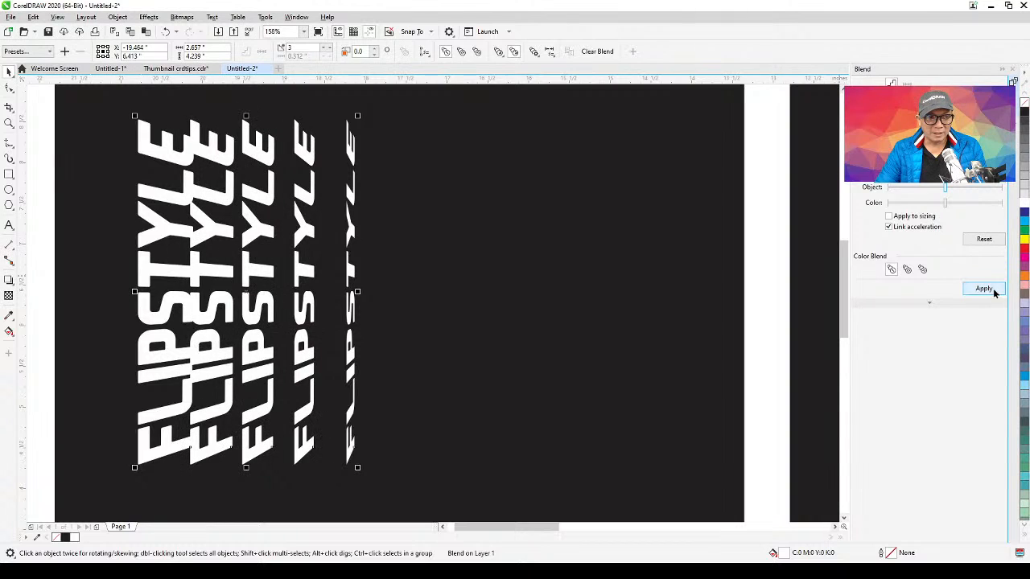
drag(330, 416, 410, 413)
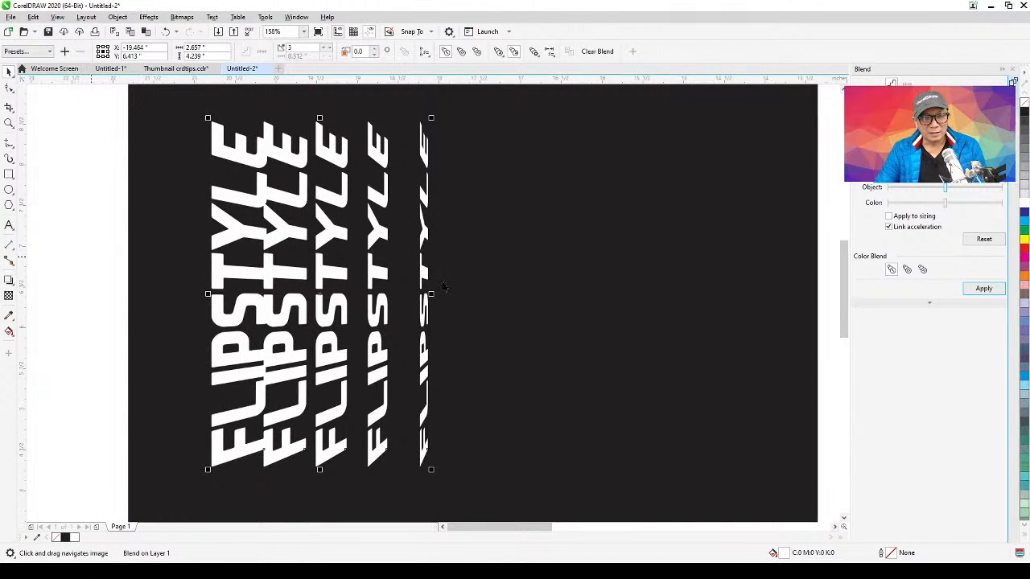
click(1007, 72)
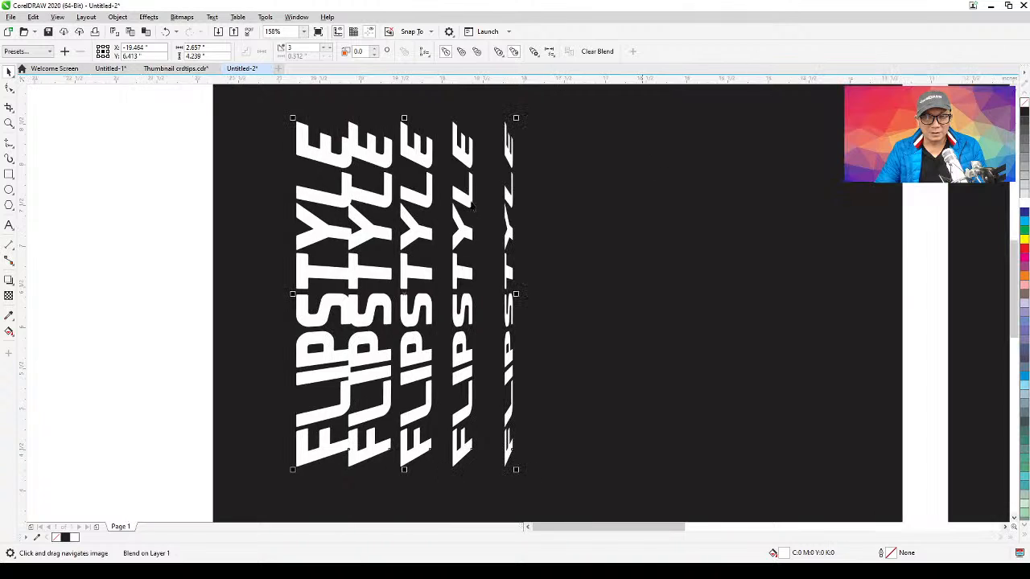
click(154, 267)
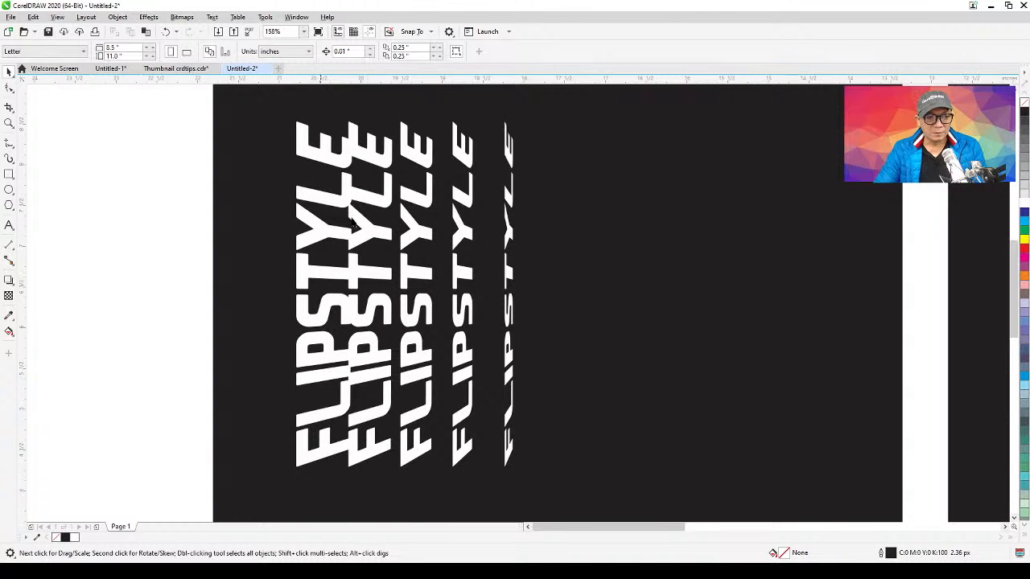
click(311, 243)
click(373, 199)
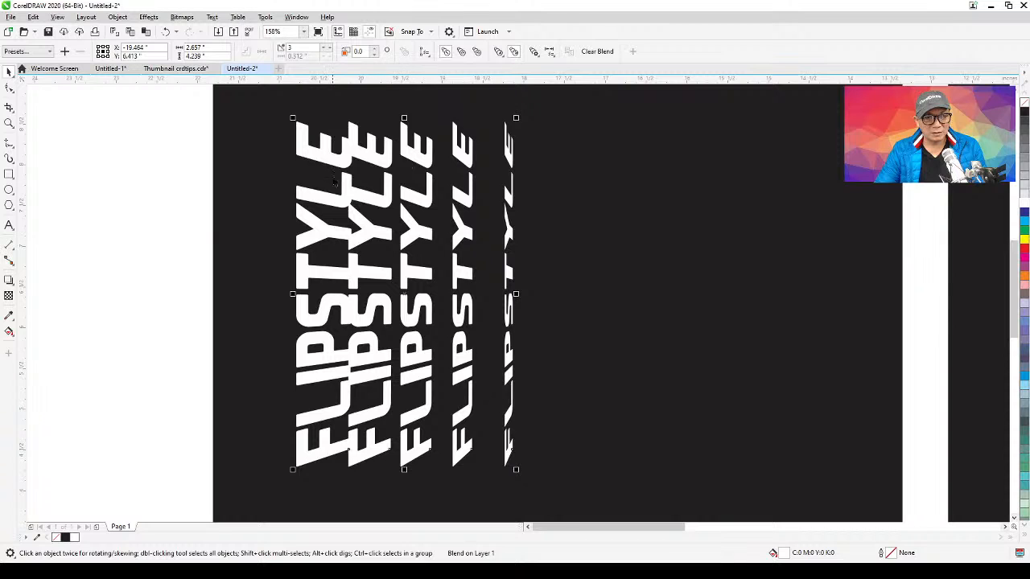
click(13, 210)
click(117, 202)
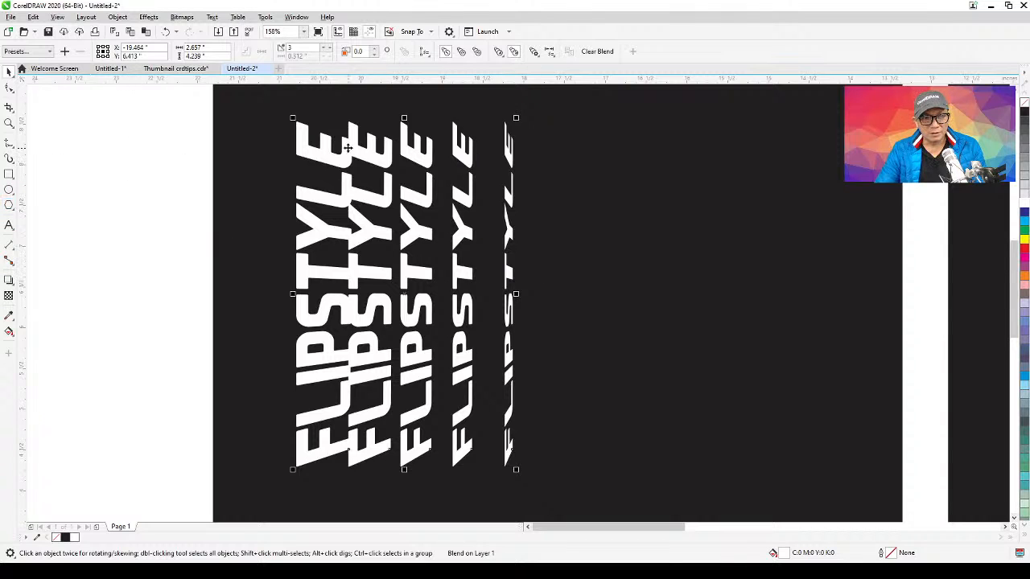
click(103, 161)
Break the FLIPSTYLE blend apart and ungroup its three intermediate texts
click(373, 160)
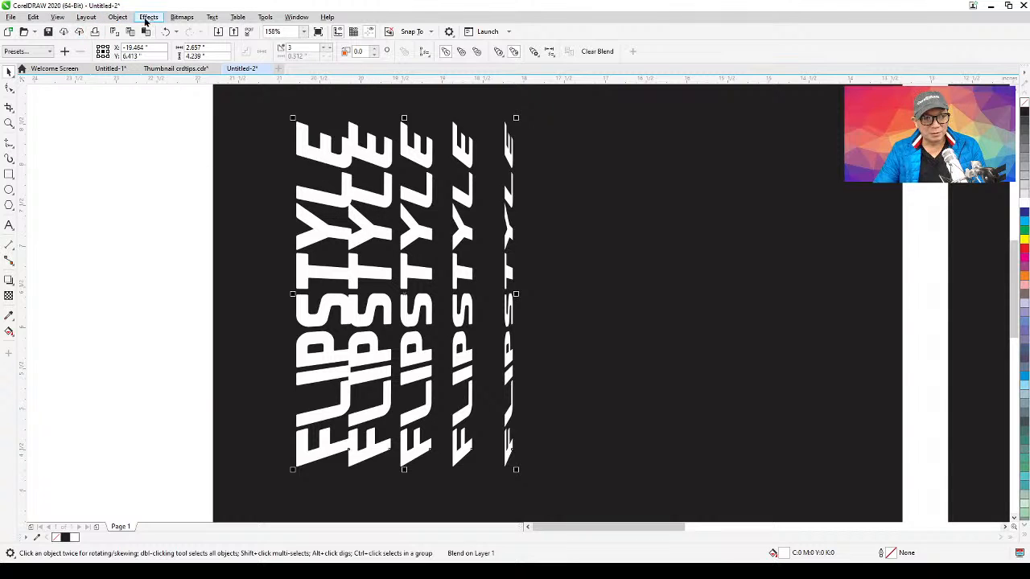
click(118, 17)
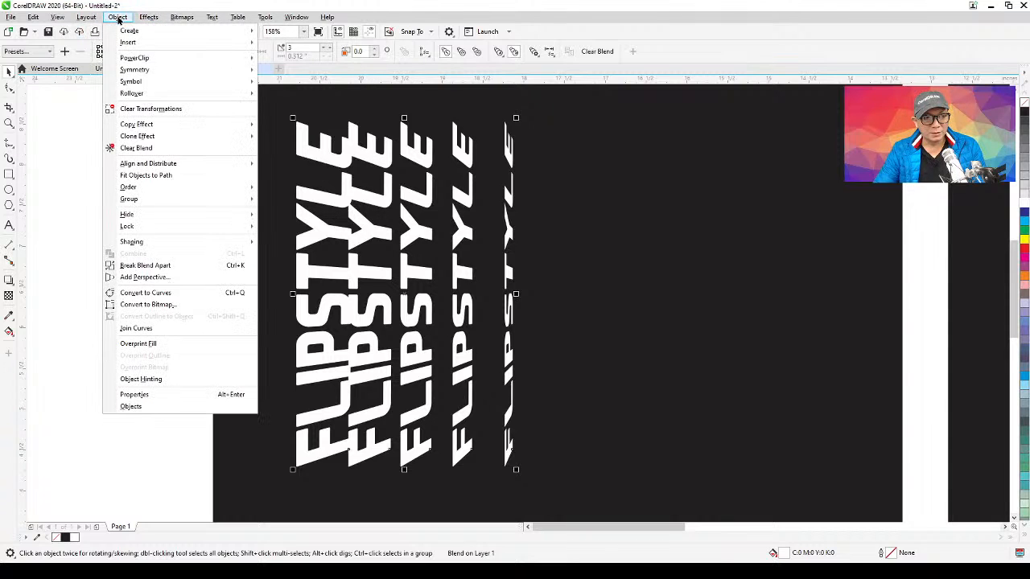
click(145, 266)
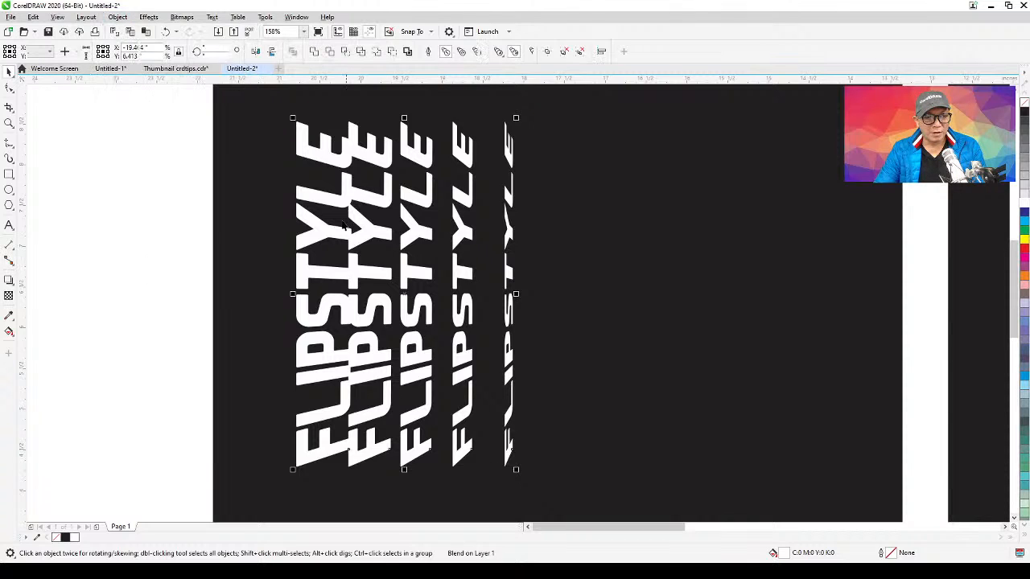
click(137, 231)
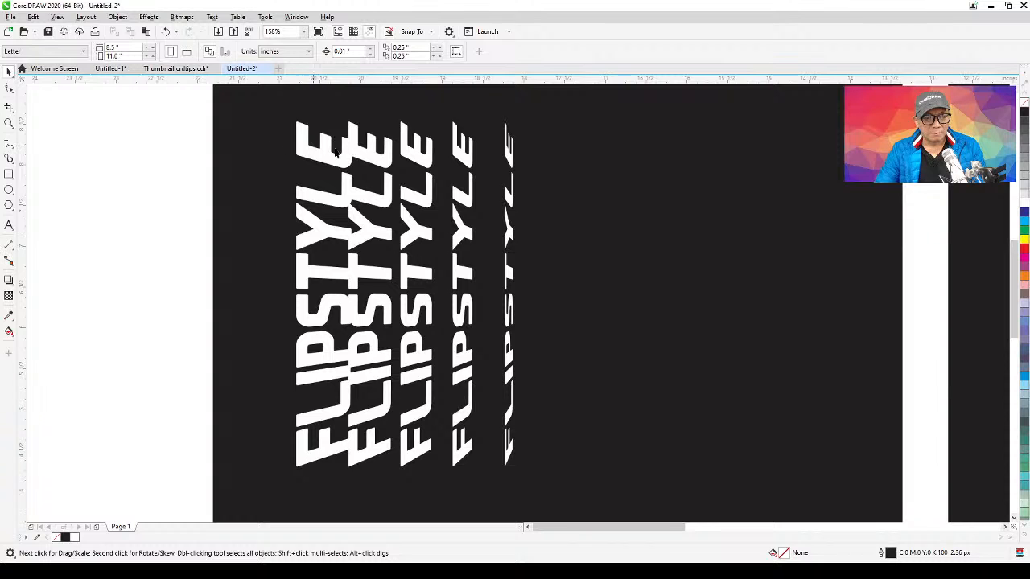
click(318, 160)
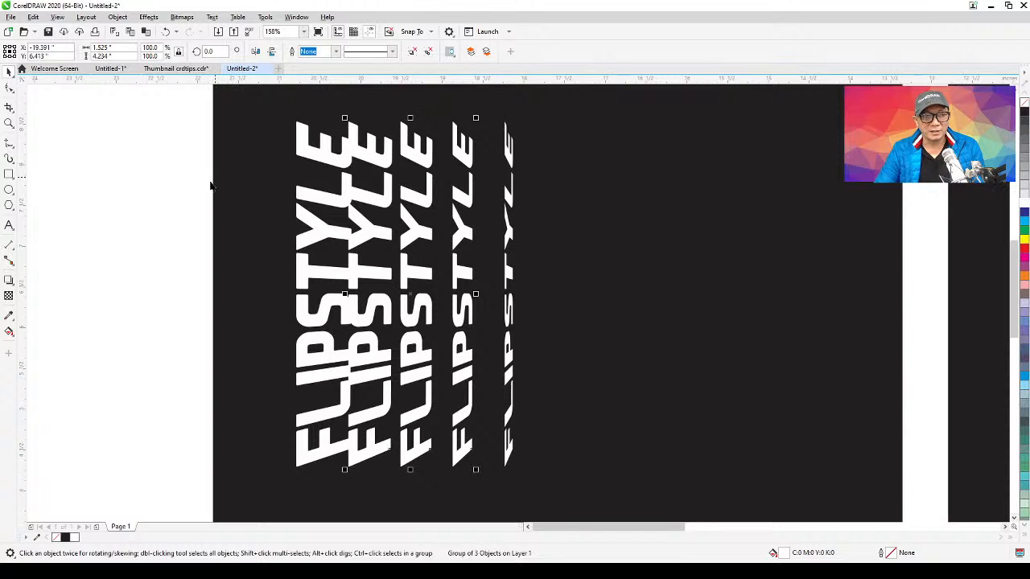
click(430, 53)
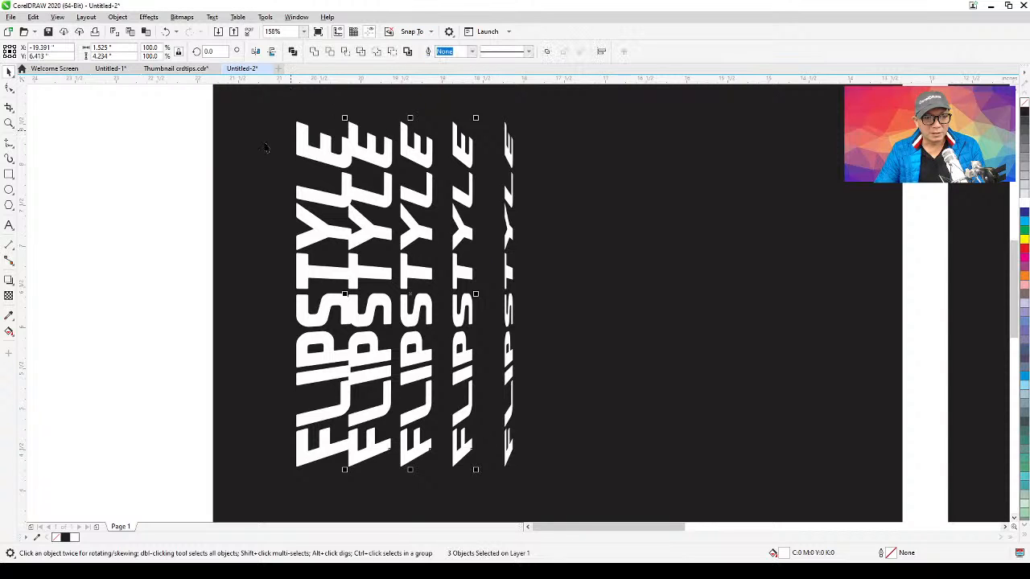
Check that each of the five FLIPSTYLE texts can be selected on its own
click(154, 167)
click(318, 155)
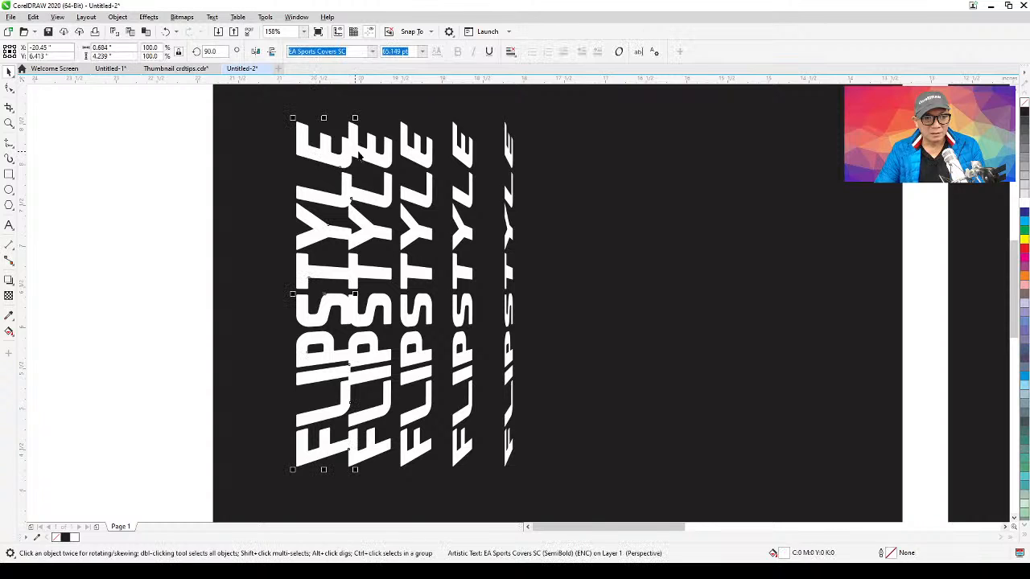
click(377, 162)
click(415, 159)
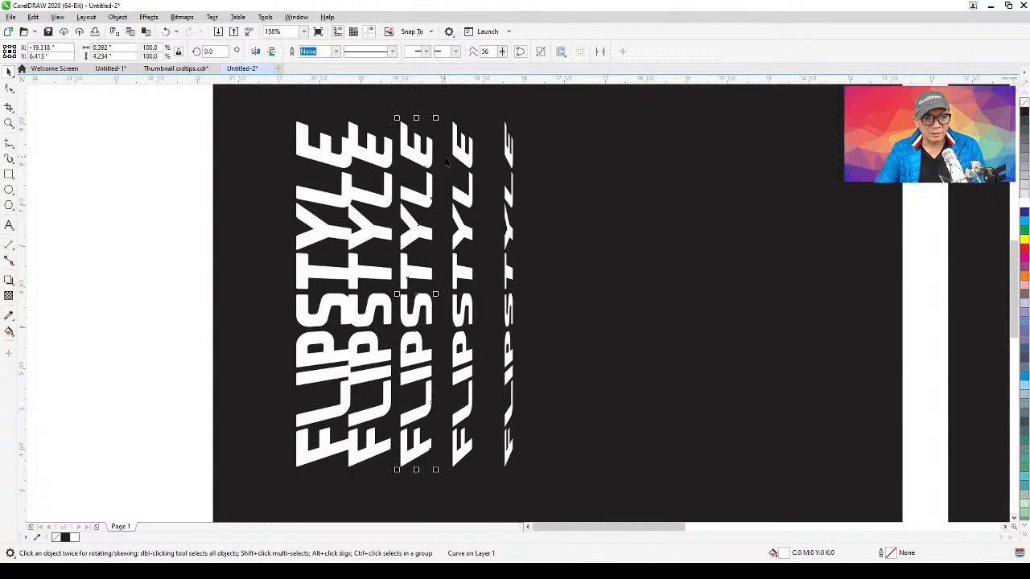
click(460, 158)
click(509, 161)
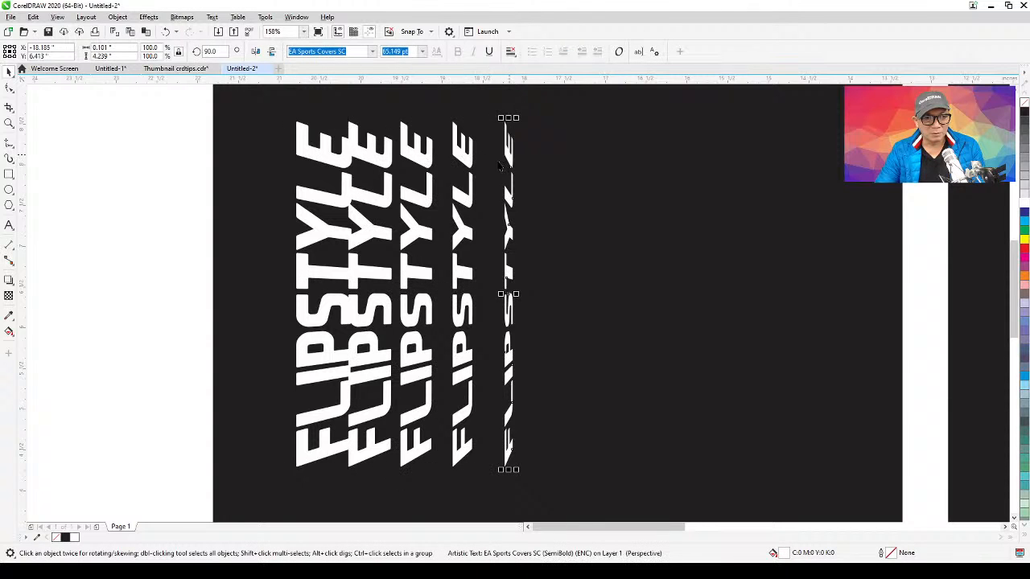
click(137, 322)
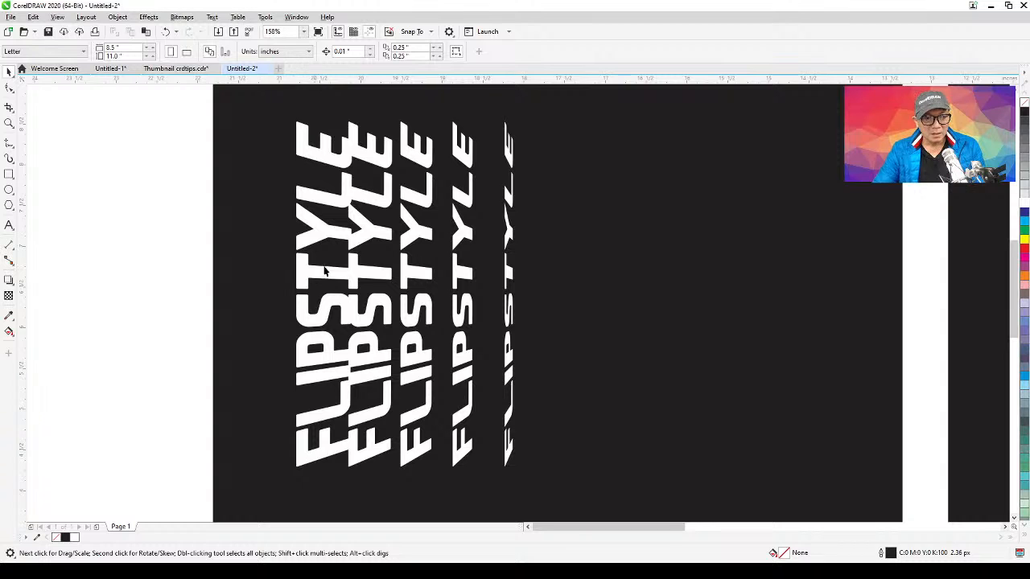
Give the widest FLIPSTYLE text a horizontal linear gradient from white on its left edge to black on its right edge
click(323, 160)
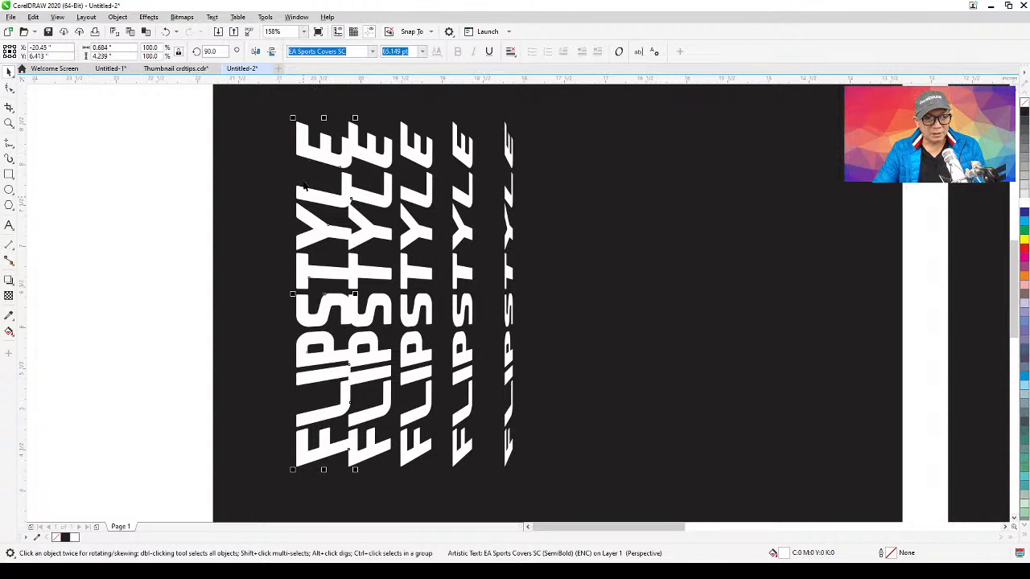
click(8, 335)
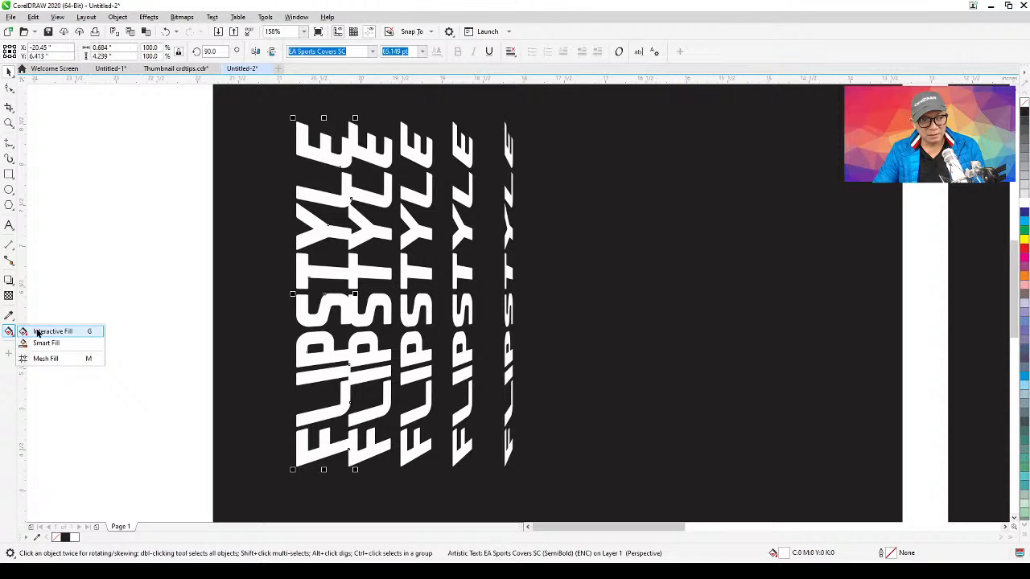
click(37, 333)
drag(290, 275, 352, 275)
click(352, 275)
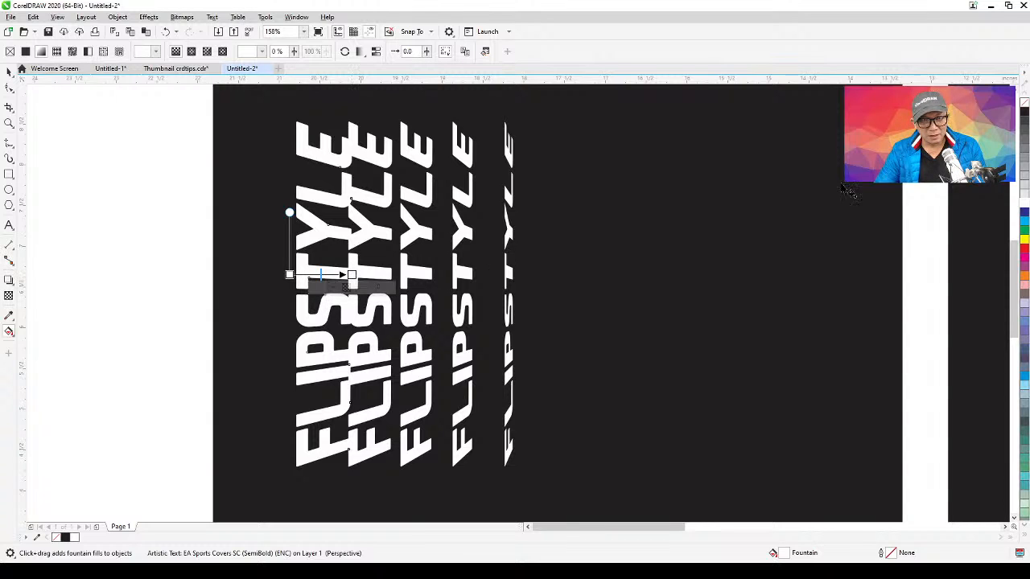
click(1024, 112)
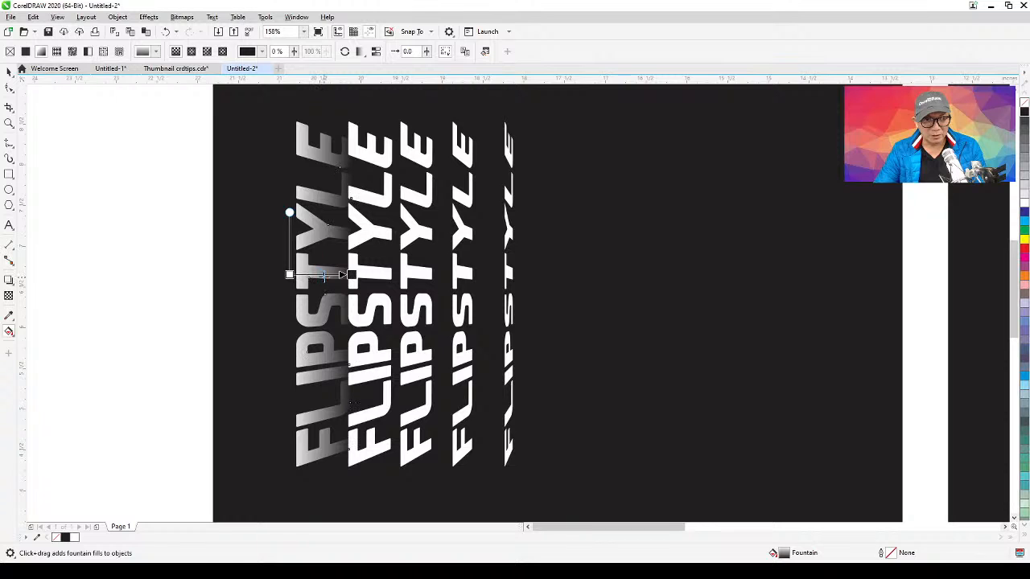
click(323, 276)
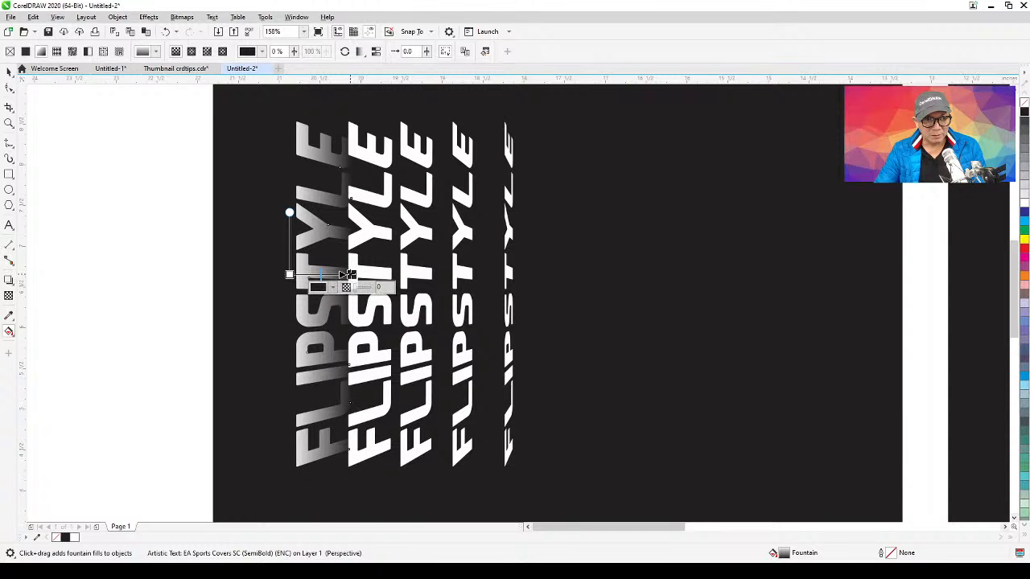
drag(350, 276, 345, 275)
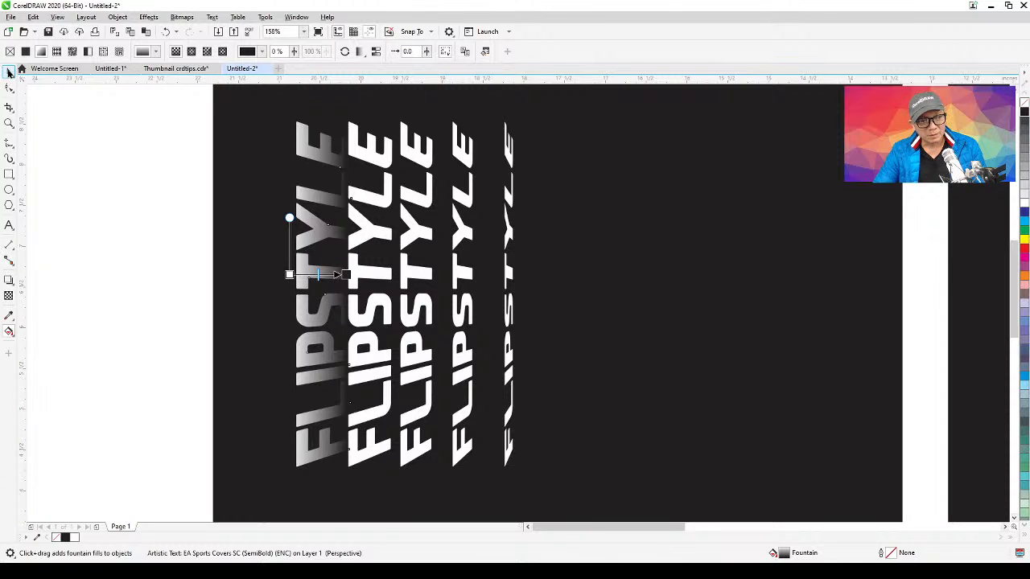
click(10, 73)
click(161, 361)
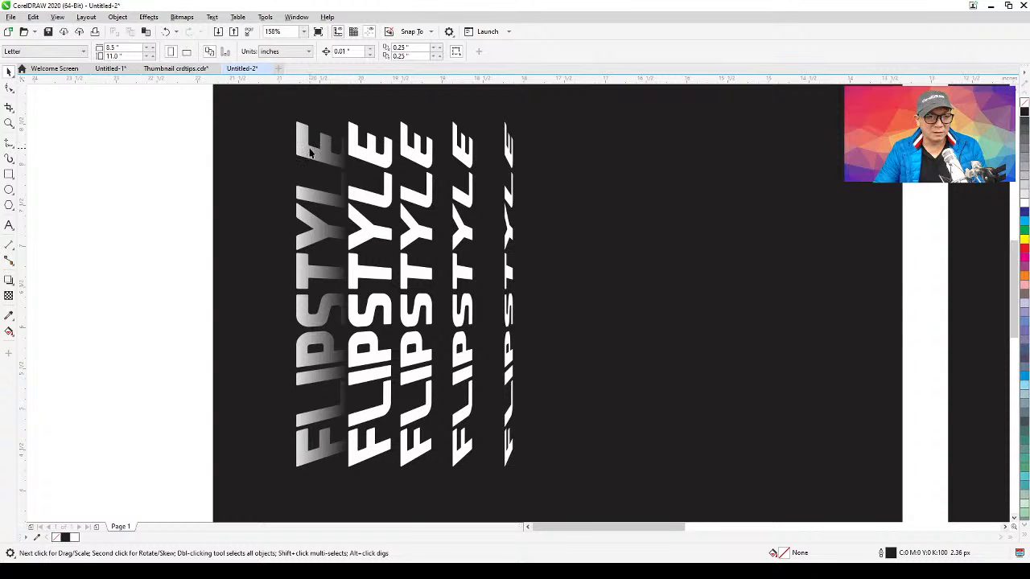
Copy only the fill of the widest FLIPSTYLE text onto the other four texts
click(379, 161)
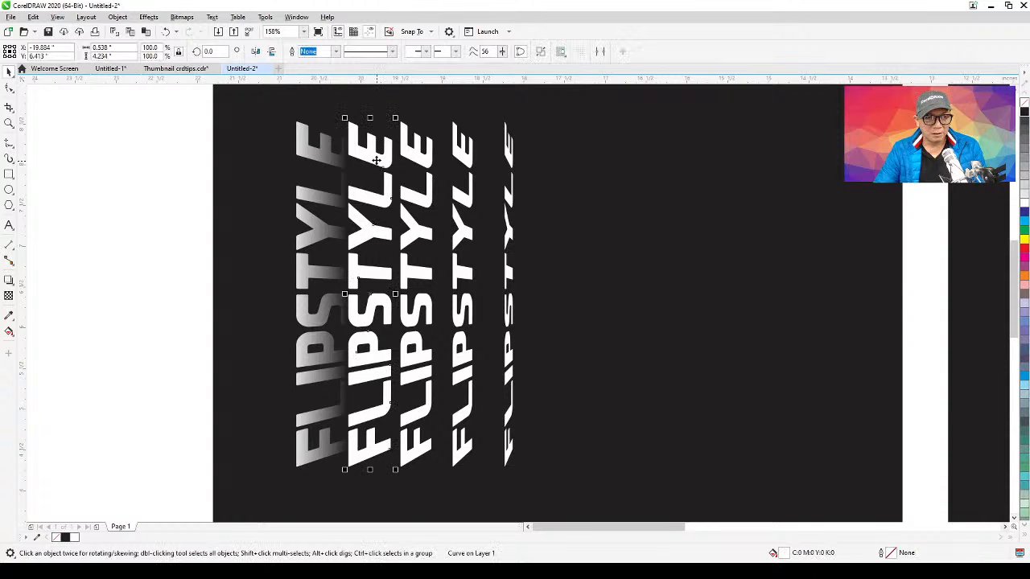
shift+click(426, 161)
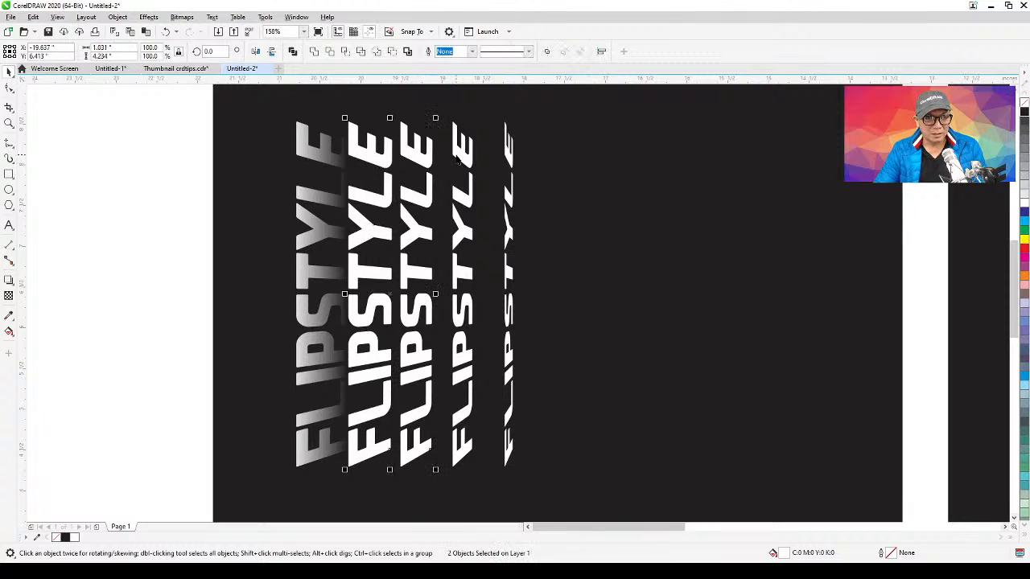
shift+click(457, 157)
shift+click(511, 161)
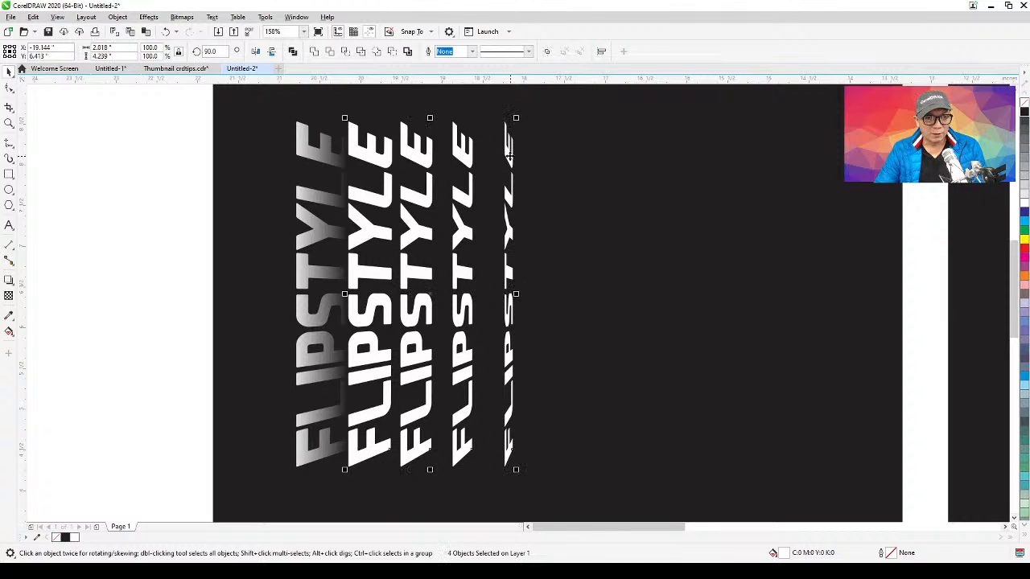
click(33, 17)
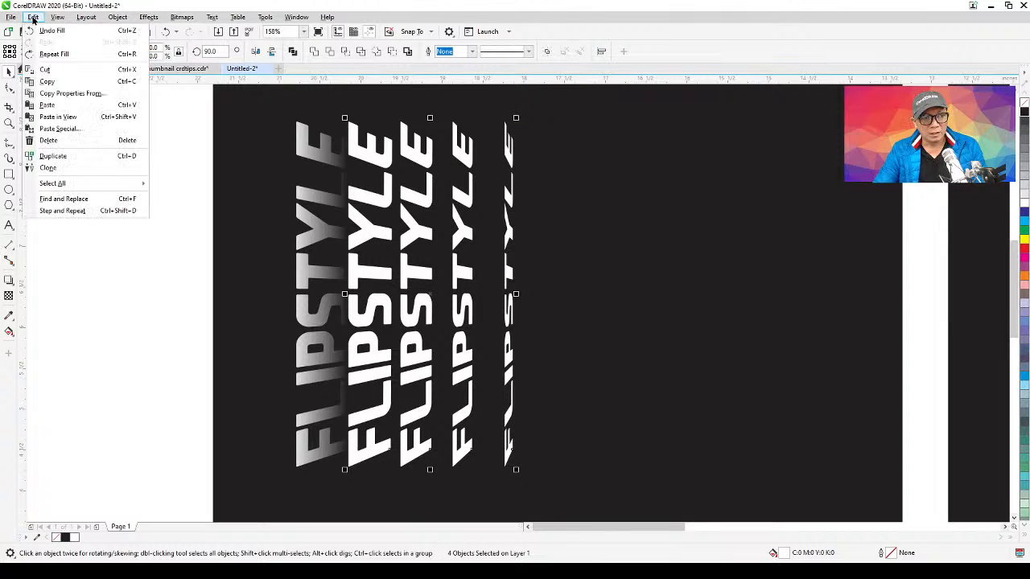
click(73, 95)
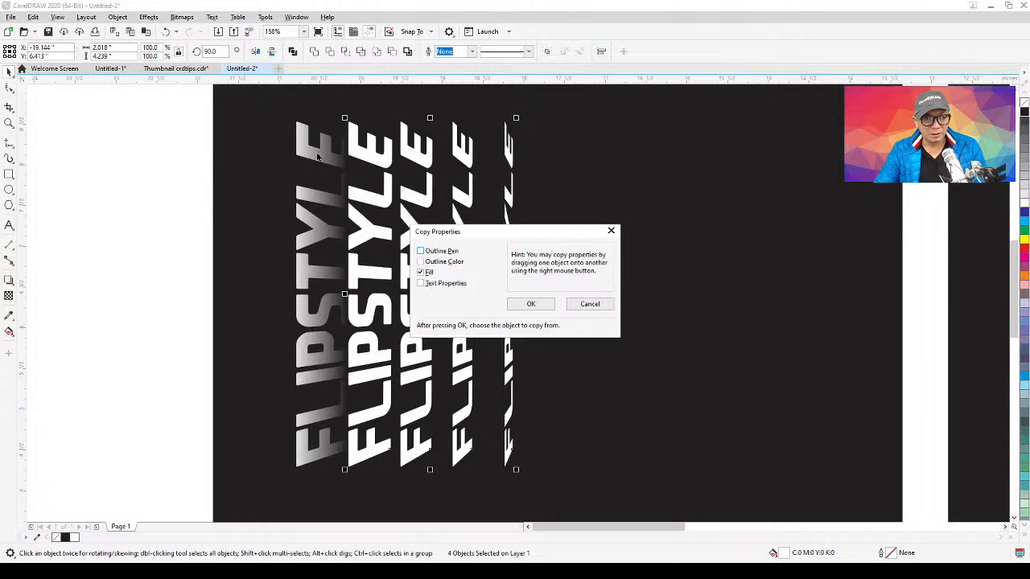
click(529, 304)
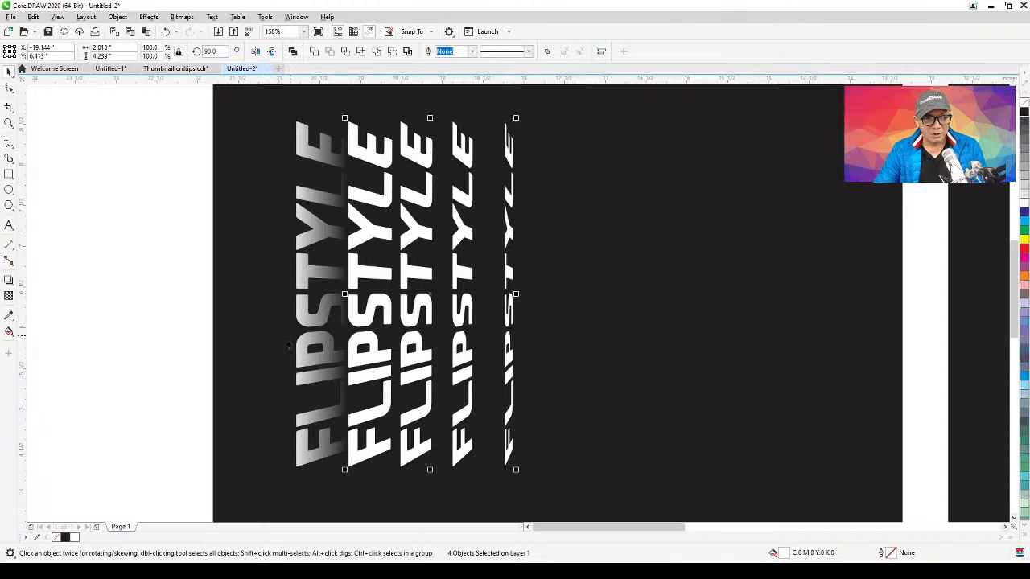
click(296, 216)
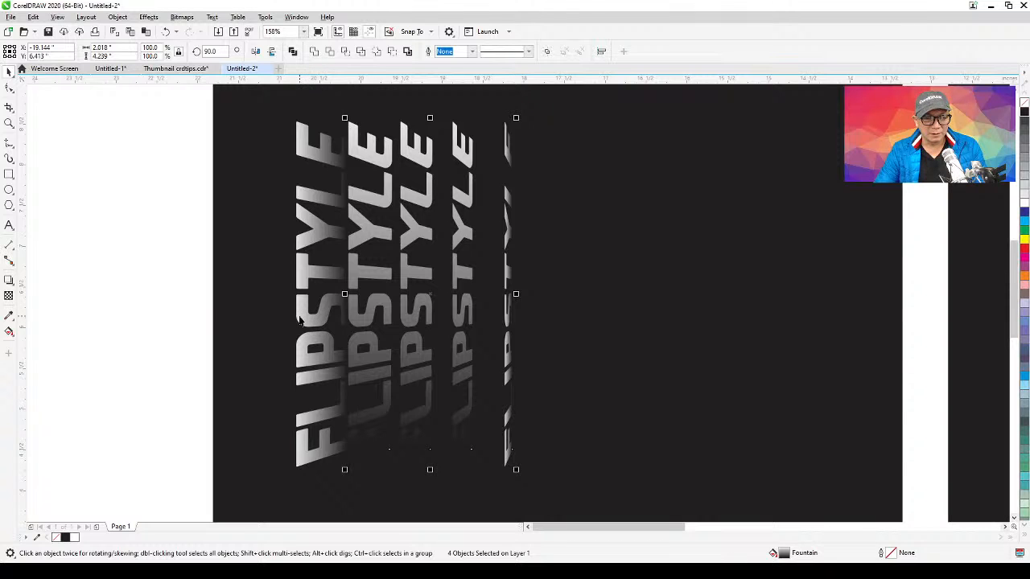
click(121, 347)
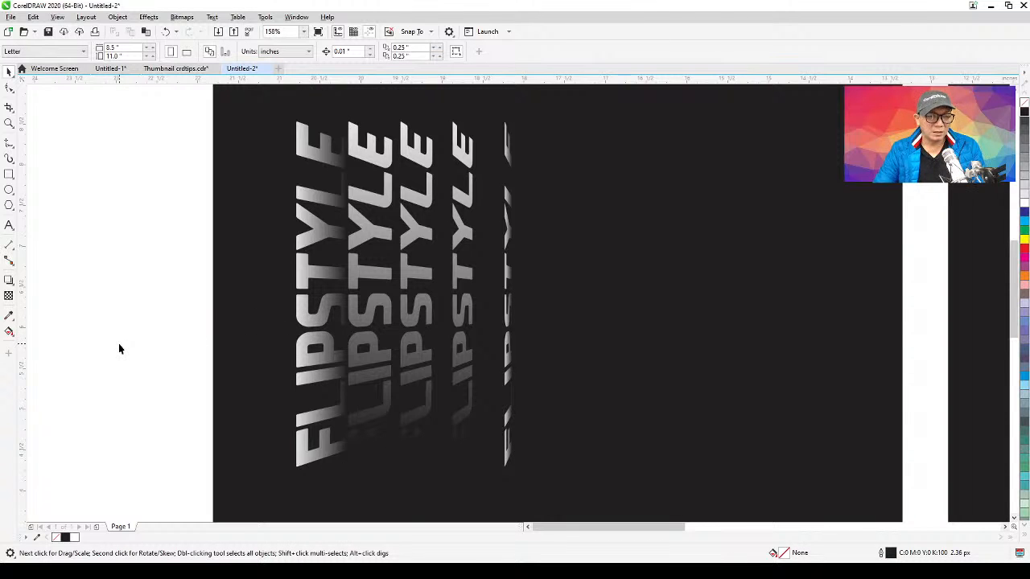
Redirect the second FLIPSTYLE text's gradient horizontally across its width, from white on the left to black on the right
click(356, 238)
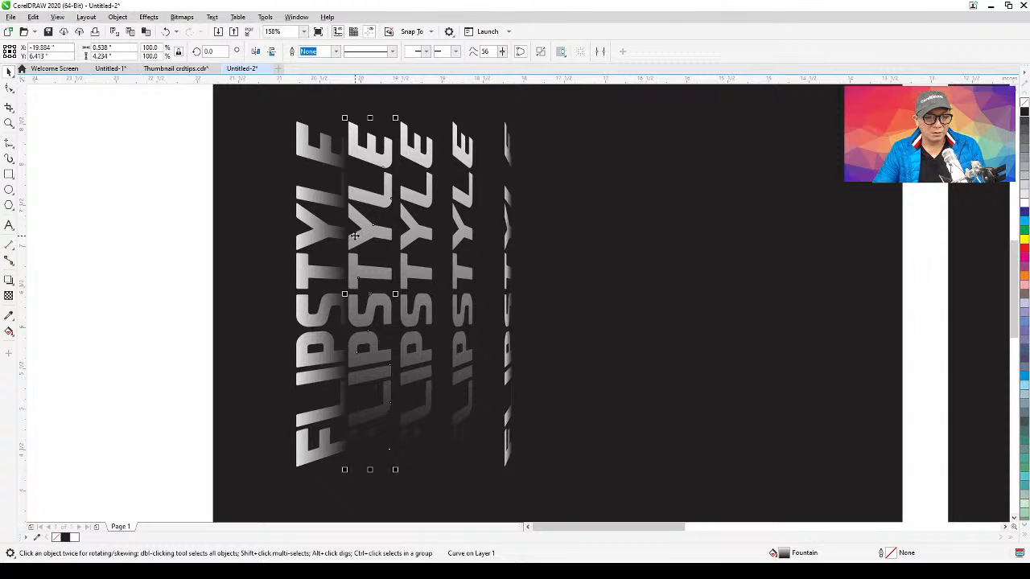
click(8, 334)
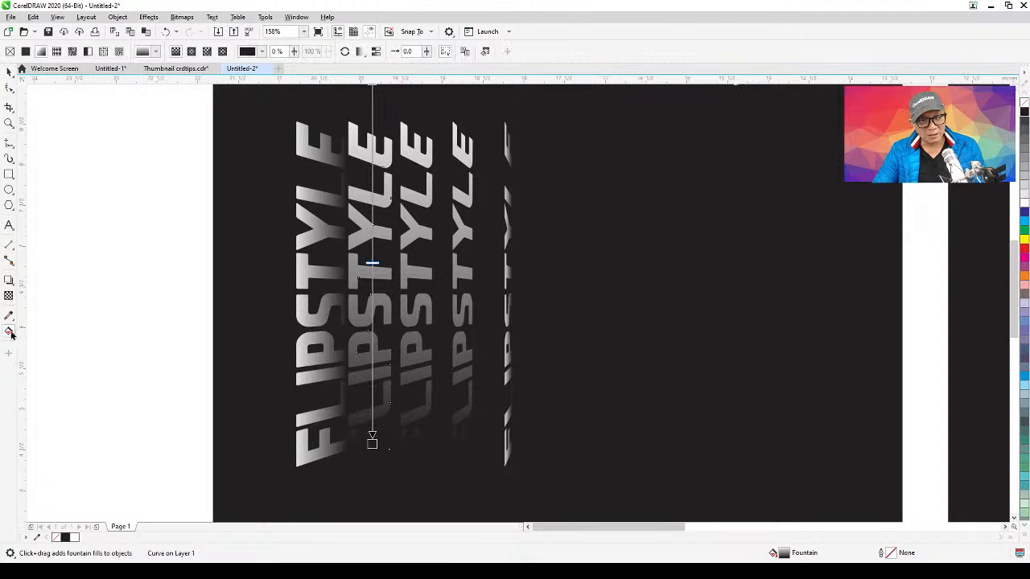
drag(358, 168, 368, 191)
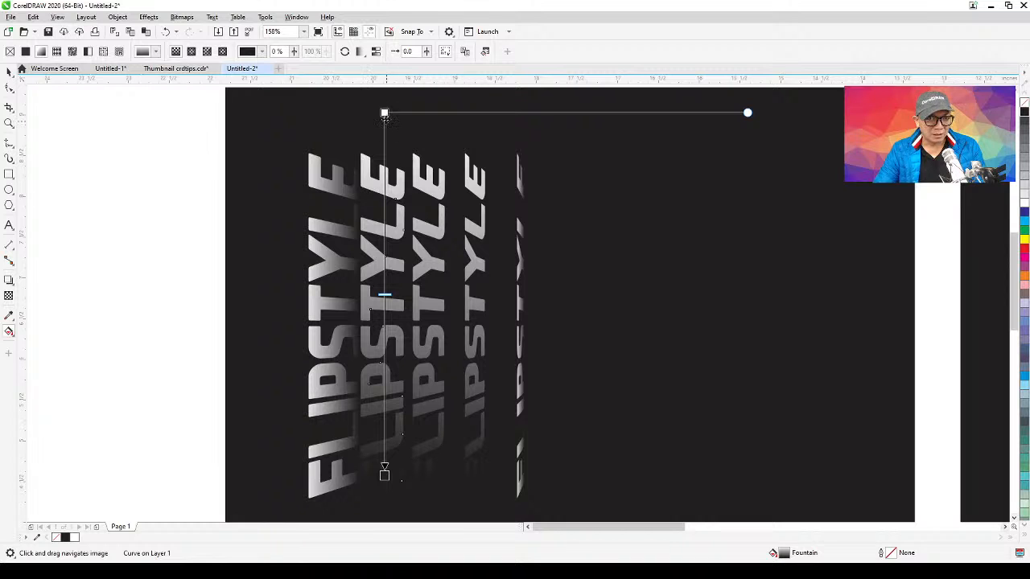
drag(384, 113, 350, 324)
drag(384, 475, 391, 323)
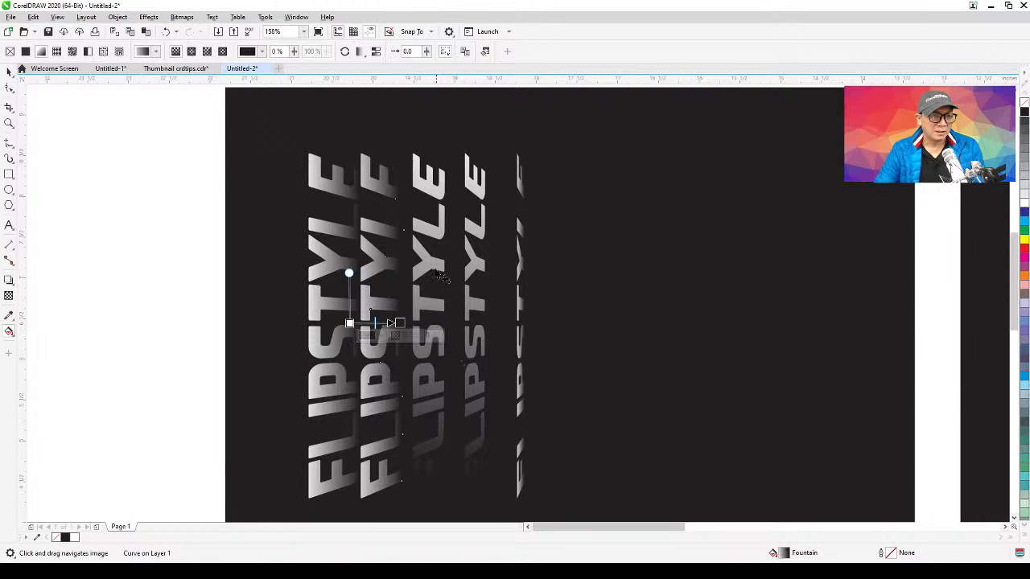
Redirect the third FLIPSTYLE text's gradient horizontally across its width, from white on the left to black on the right
click(447, 313)
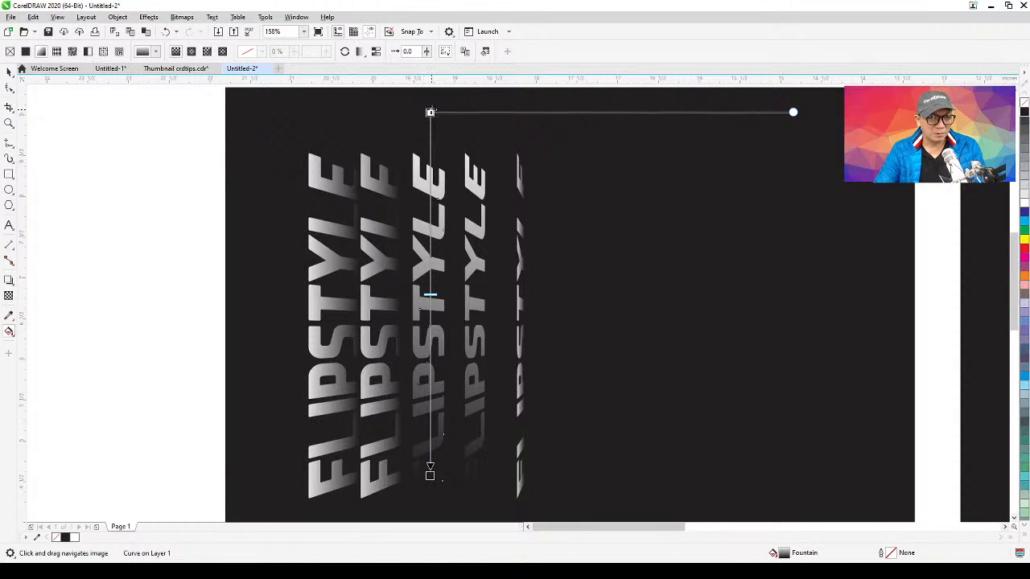
drag(429, 112, 418, 307)
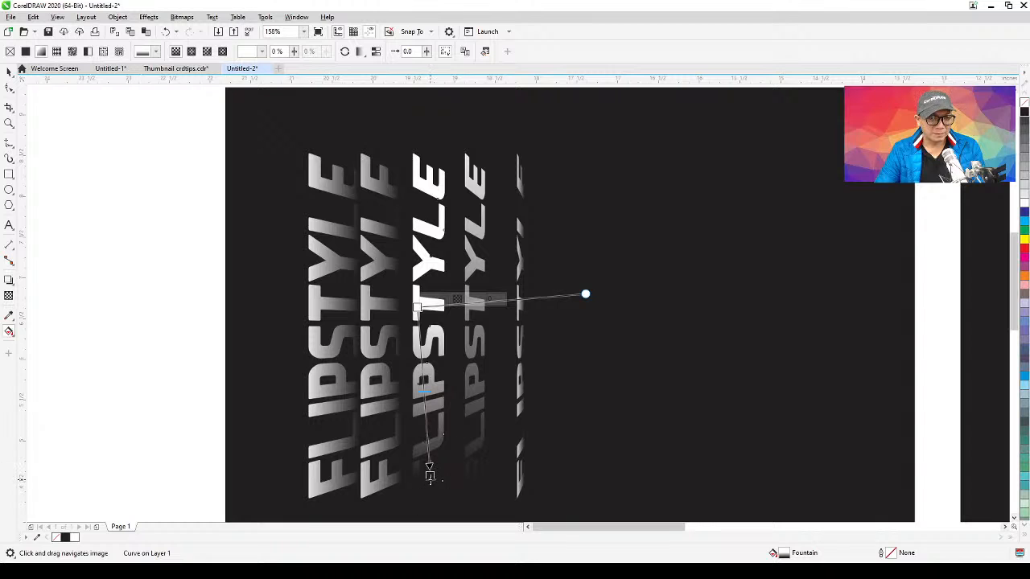
drag(430, 474, 451, 310)
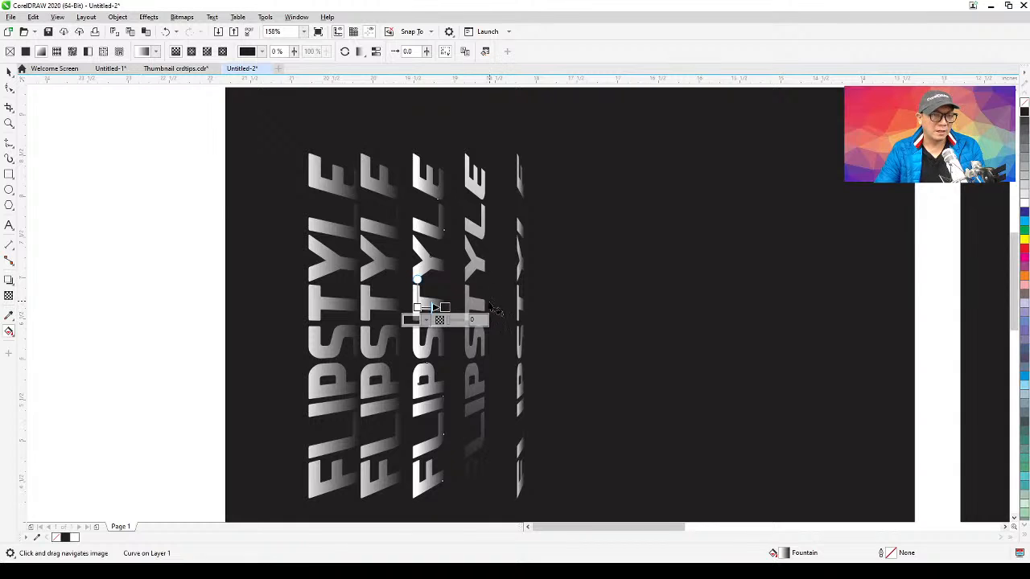
Redirect the fourth FLIPSTYLE text's gradient horizontally across its width, from white on the left to black on the right
click(479, 302)
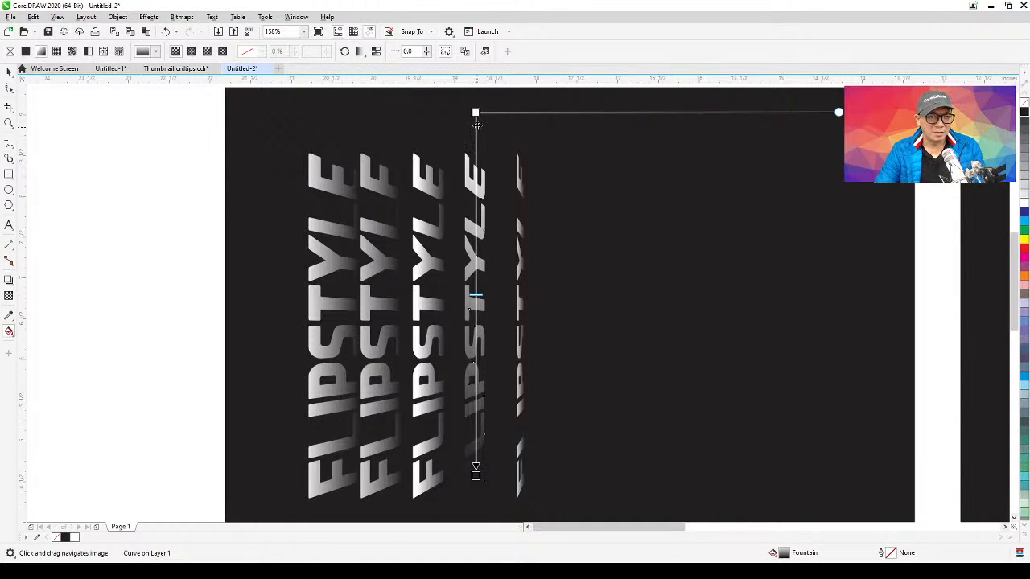
drag(475, 112, 467, 309)
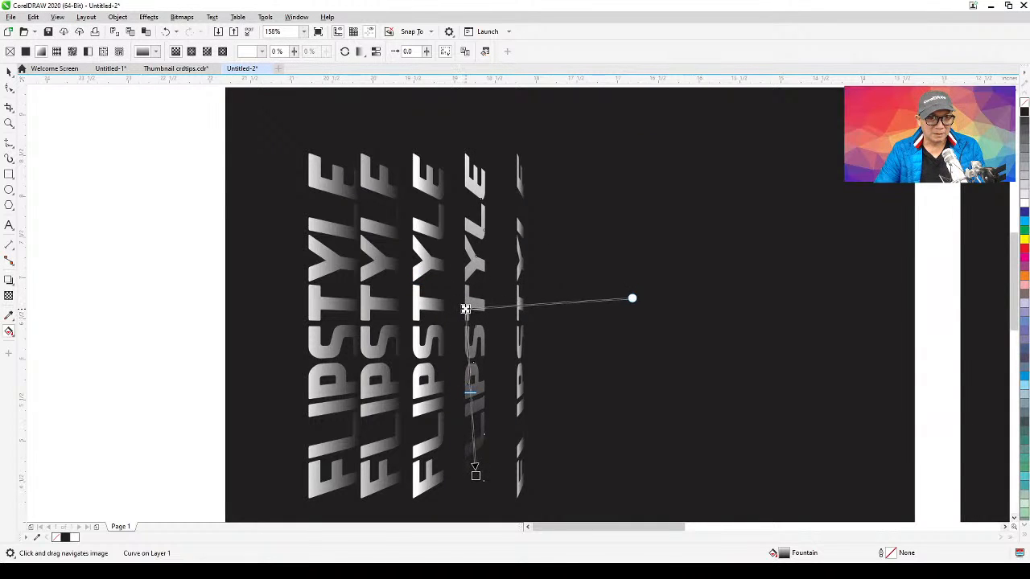
drag(476, 475, 488, 309)
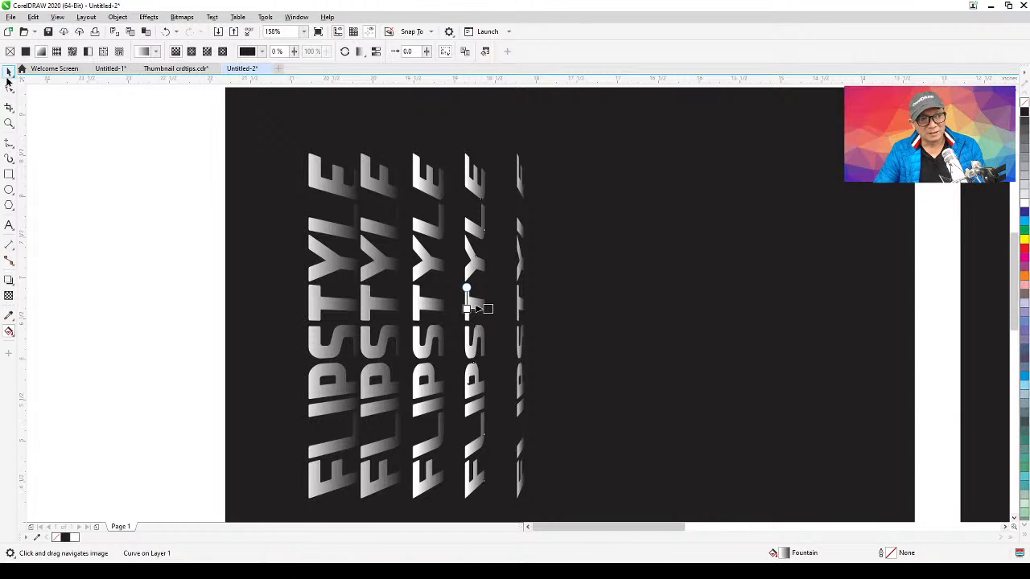
click(9, 71)
click(85, 255)
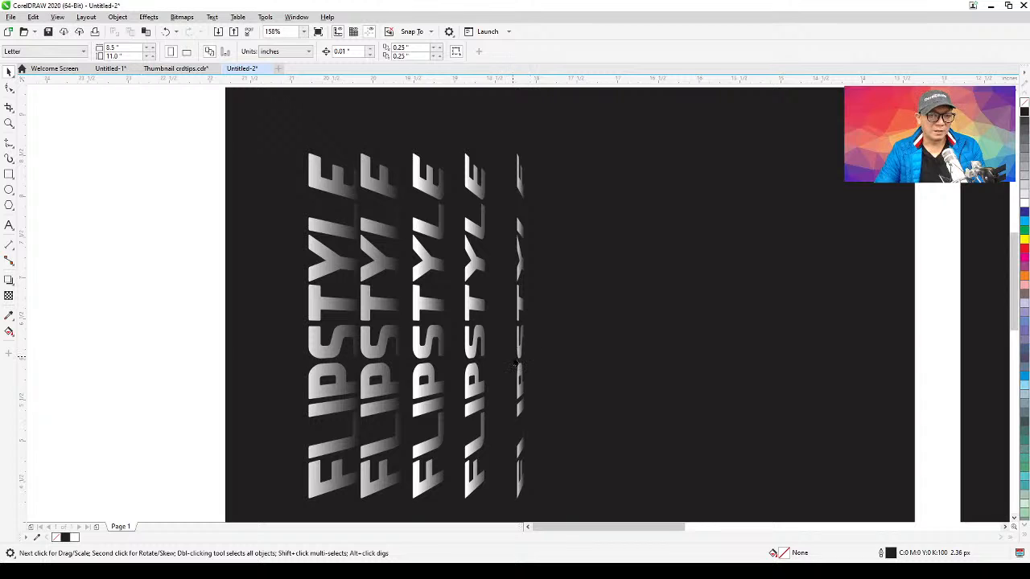
Move the second to fifth FLIPSTYLE texts left so all five sit tightly side by side with gaps narrowing towards the thinnest
click(520, 348)
click(167, 340)
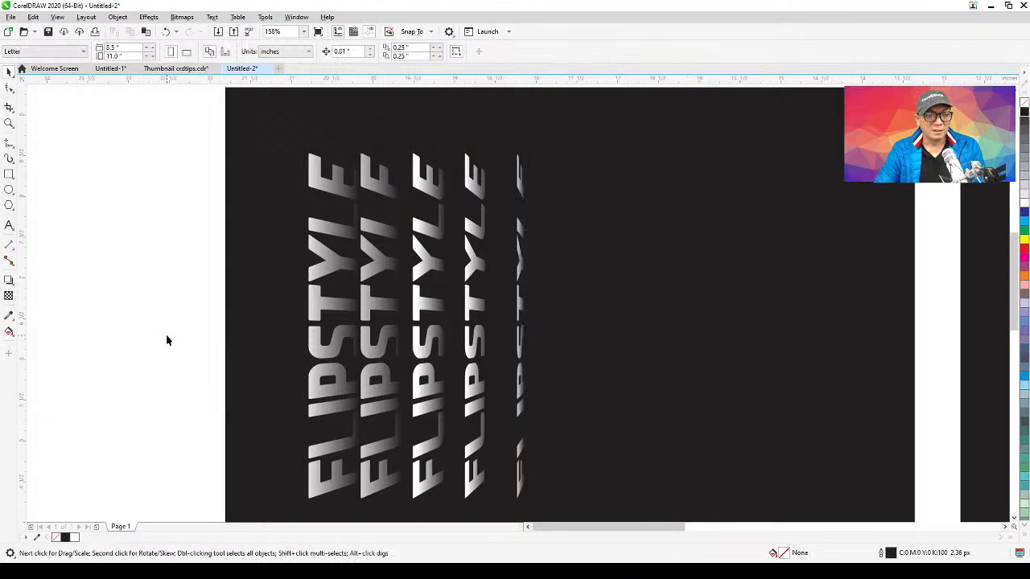
mouse_move(375, 358)
mouse_down()
mouse_move(362, 357)
mouse_move(414, 363)
mouse_move(390, 364)
mouse_up()
drag(471, 355, 416, 361)
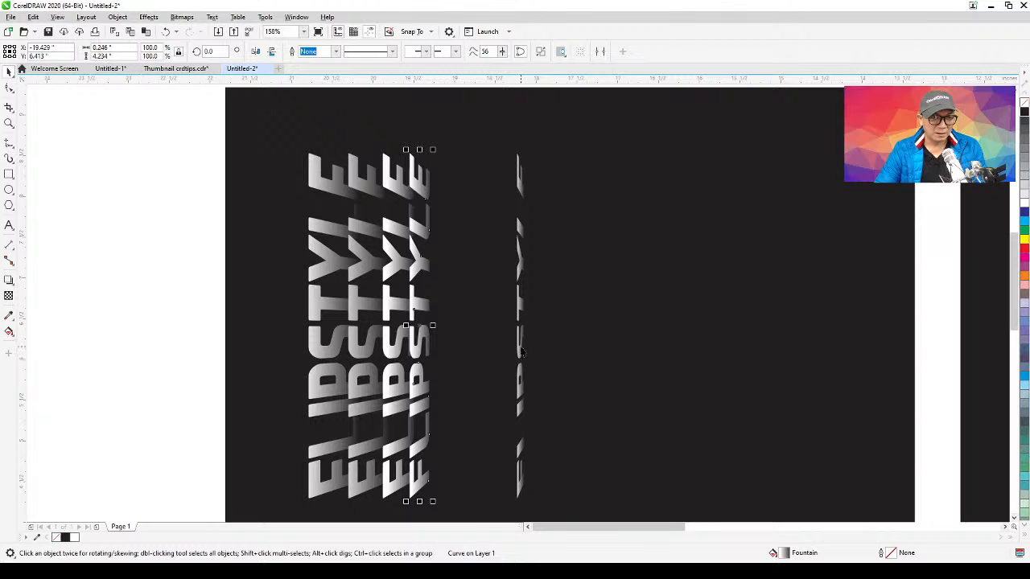
drag(521, 351, 438, 362)
click(178, 405)
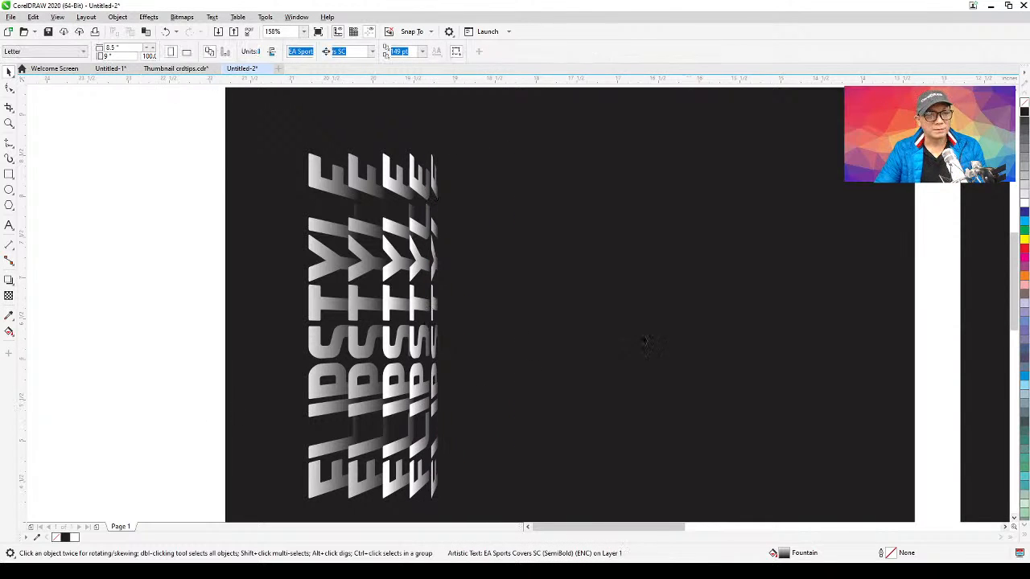
Compare the tightened FLIPSTYLE texts with the finished FLIPSTYLE design on the neighbouring dark background
scroll(631, 338, down, 2)
drag(604, 335, 485, 333)
scroll(729, 330, up, 1)
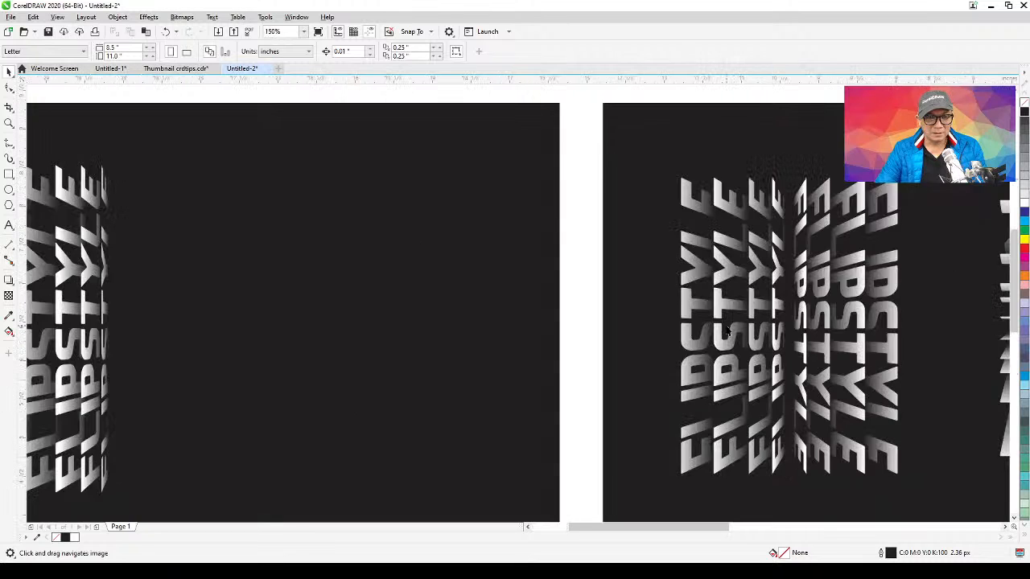
drag(737, 329, 885, 303)
drag(406, 418, 493, 429)
drag(144, 355, 86, 352)
drag(592, 366, 341, 371)
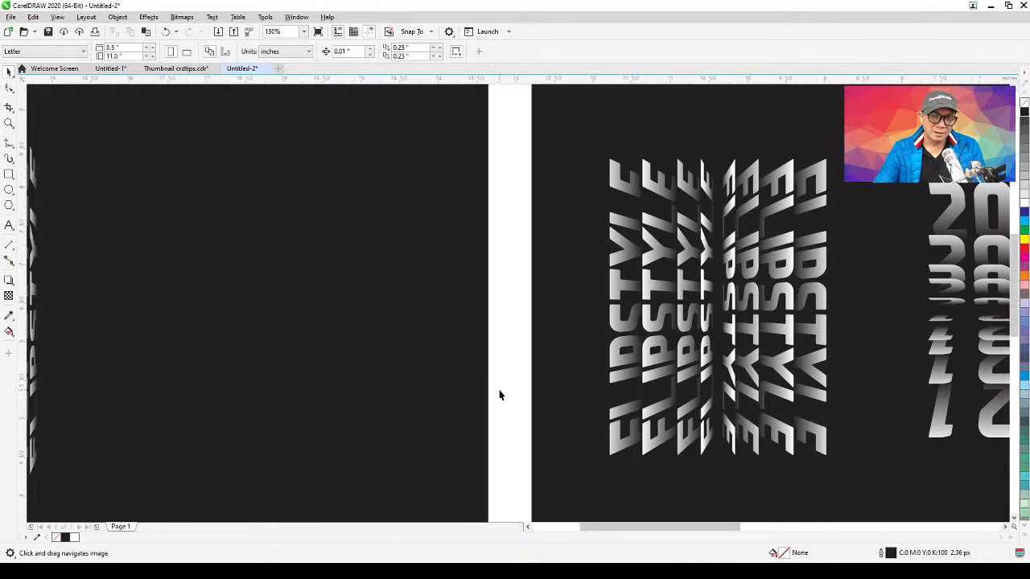
scroll(499, 394, down, 1)
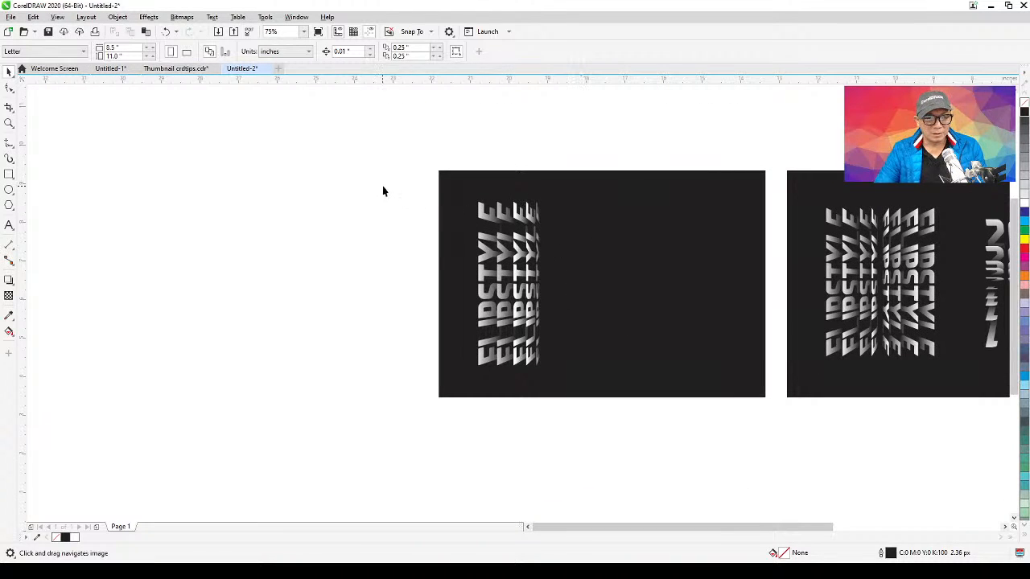
Duplicate all five FLIPSTYLE texts together and place the copy directly to the right of the originals
drag(383, 191, 589, 407)
scroll(575, 410, up, 1)
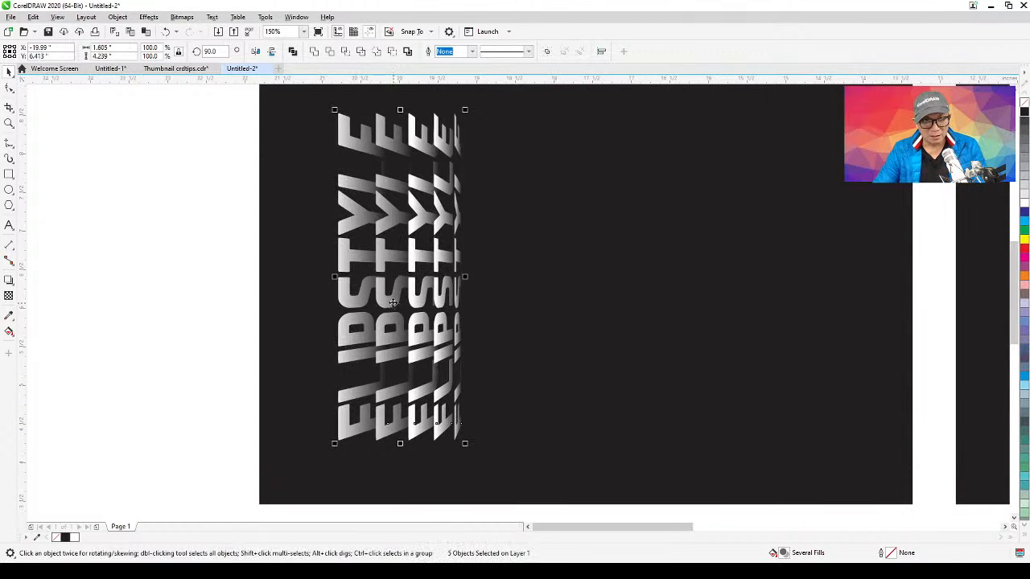
drag(394, 303, 507, 300)
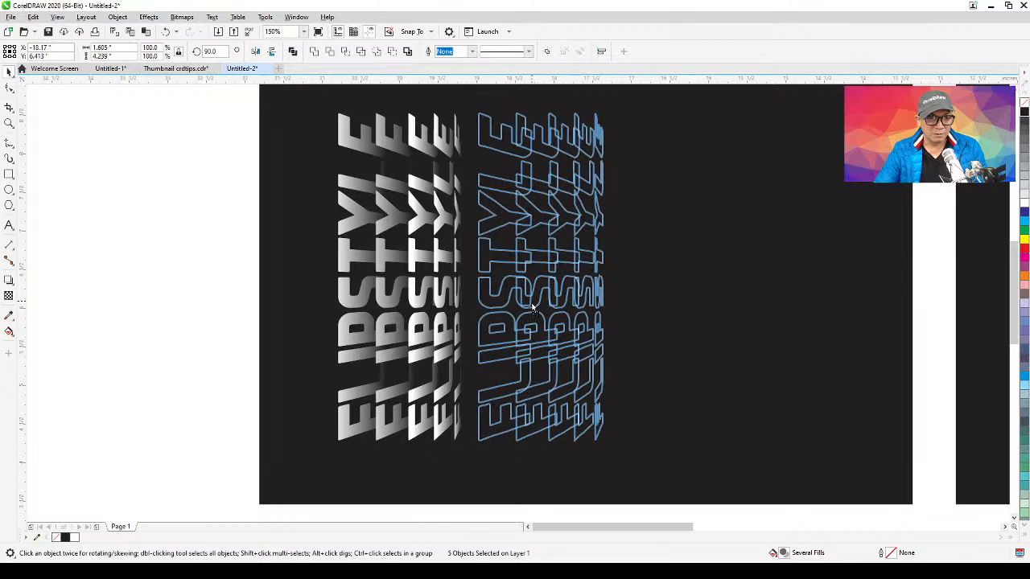
drag(532, 308, 531, 309)
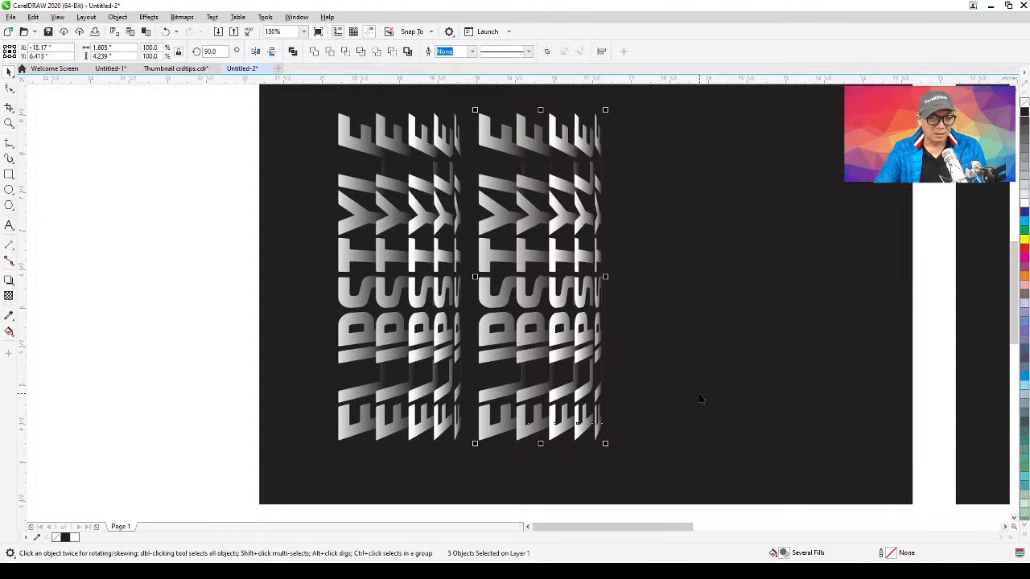
Mirror the copied set of five FLIPSTYLE texts both horizontally and vertically
key(h)
drag(697, 402, 674, 405)
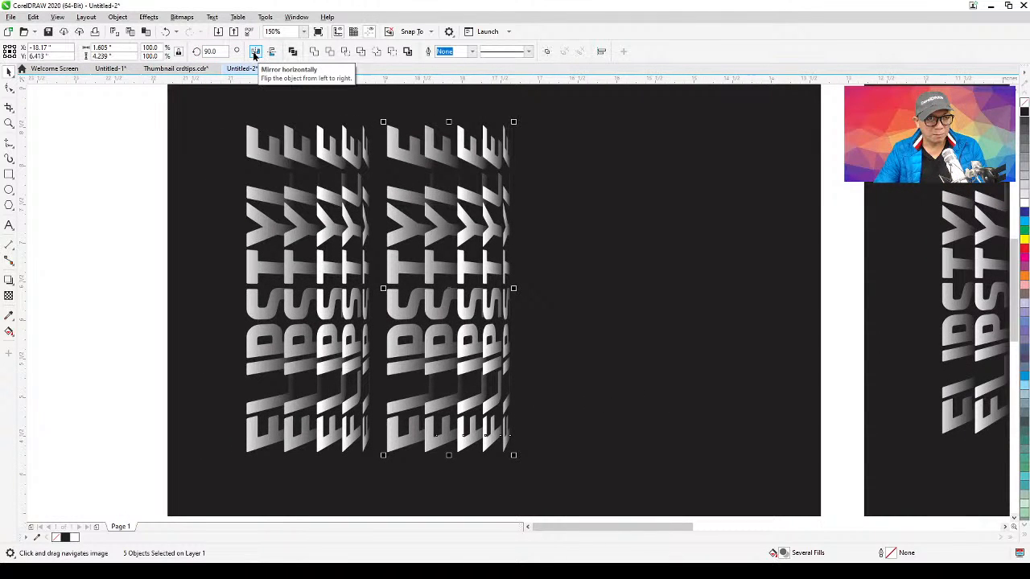
click(255, 52)
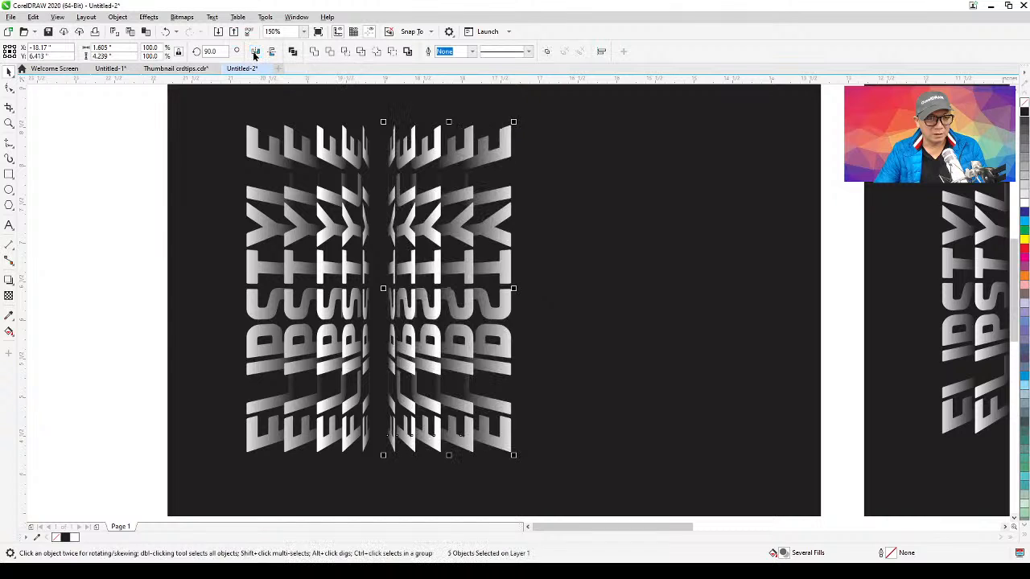
key(h)
drag(652, 235, 485, 239)
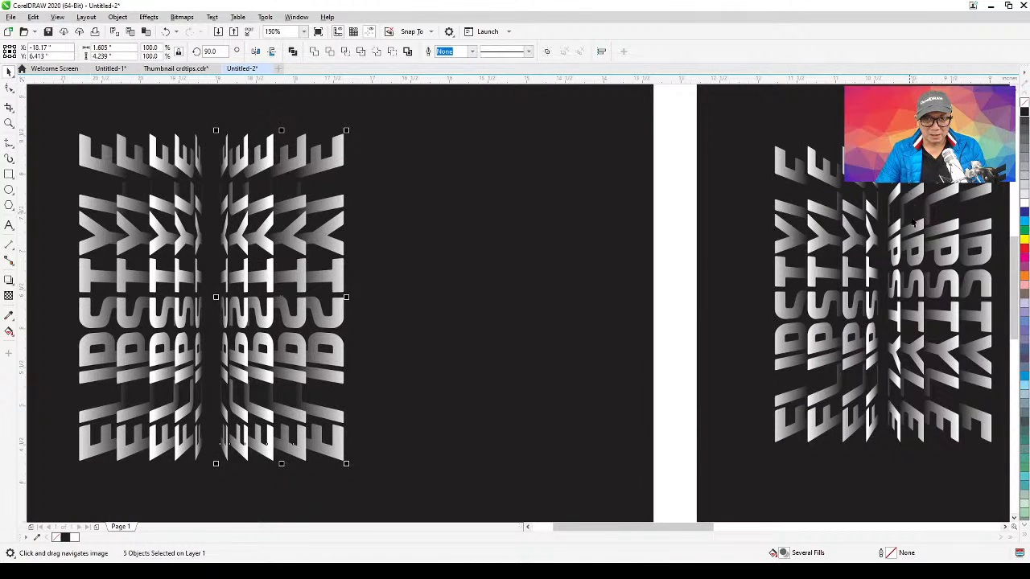
drag(477, 322, 483, 322)
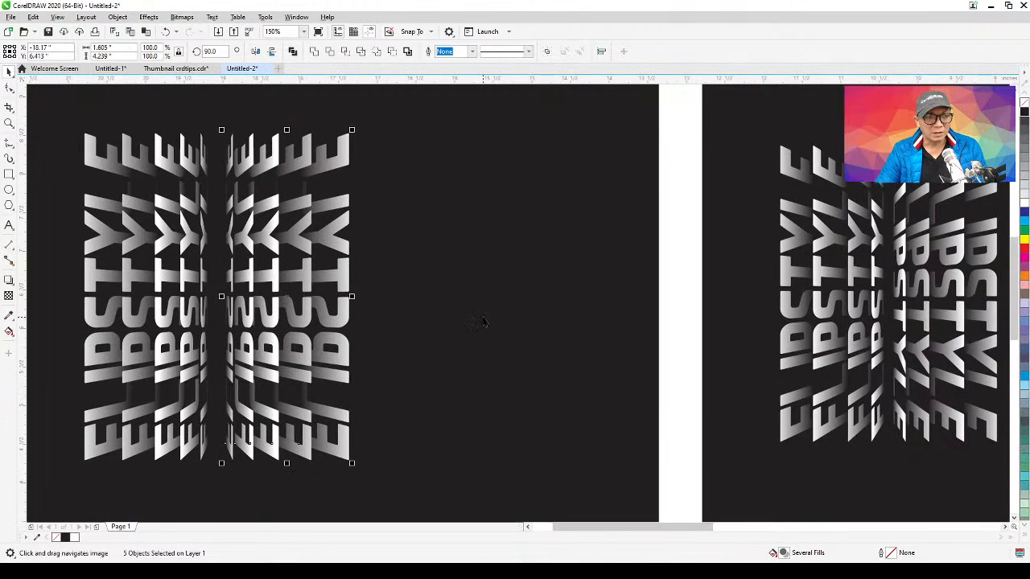
click(272, 53)
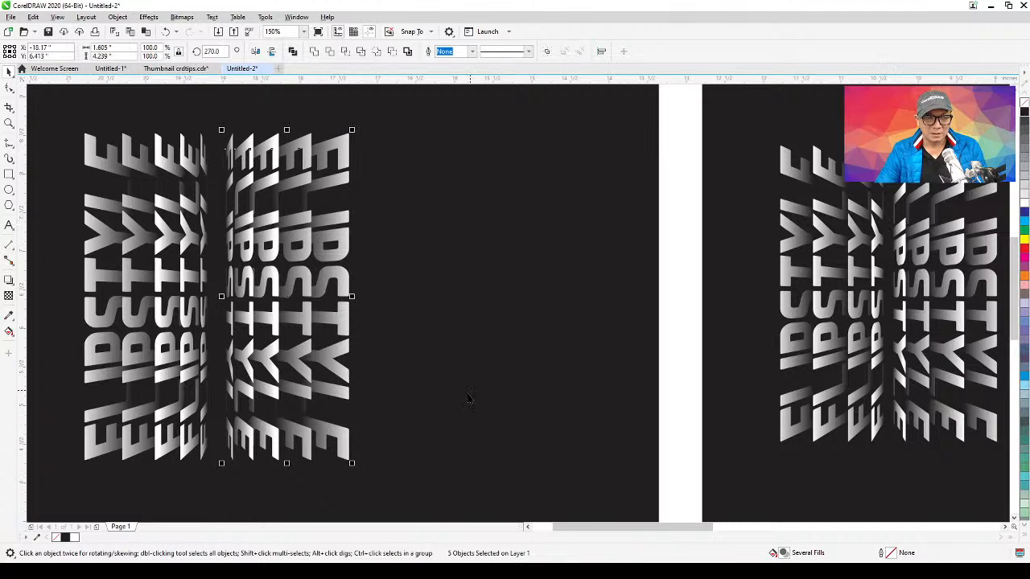
key(h)
drag(479, 396, 554, 405)
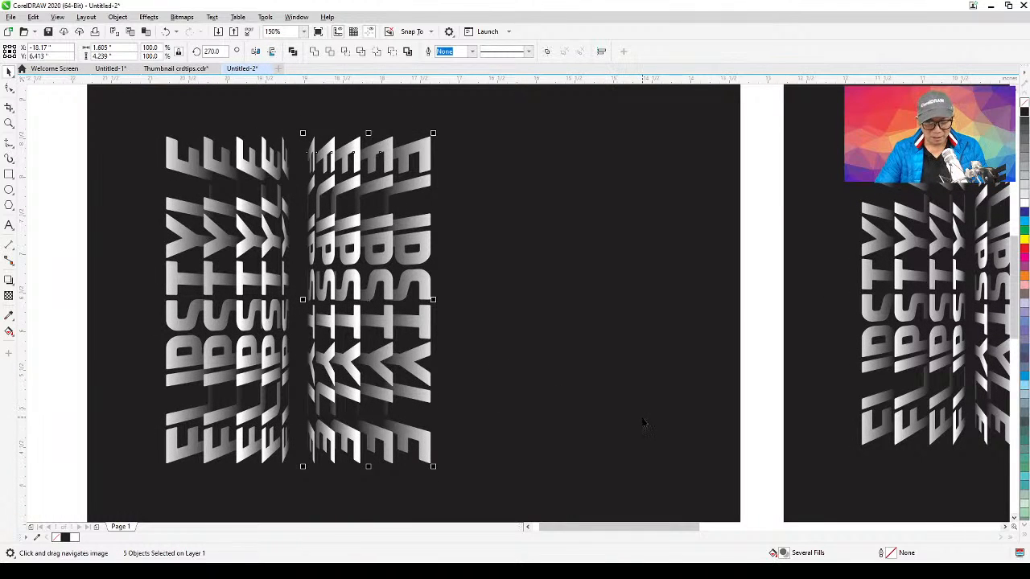
Nudge the mirrored set left to an X position of -18.29 inches, closing the gap to the original set
key(space)
key(Left)
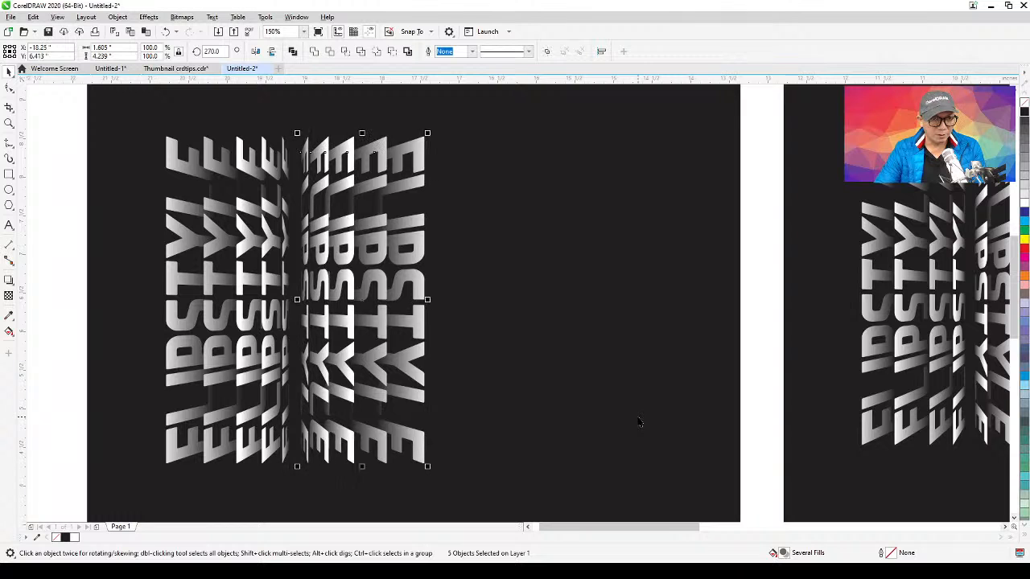
key(Left)
key(Left)
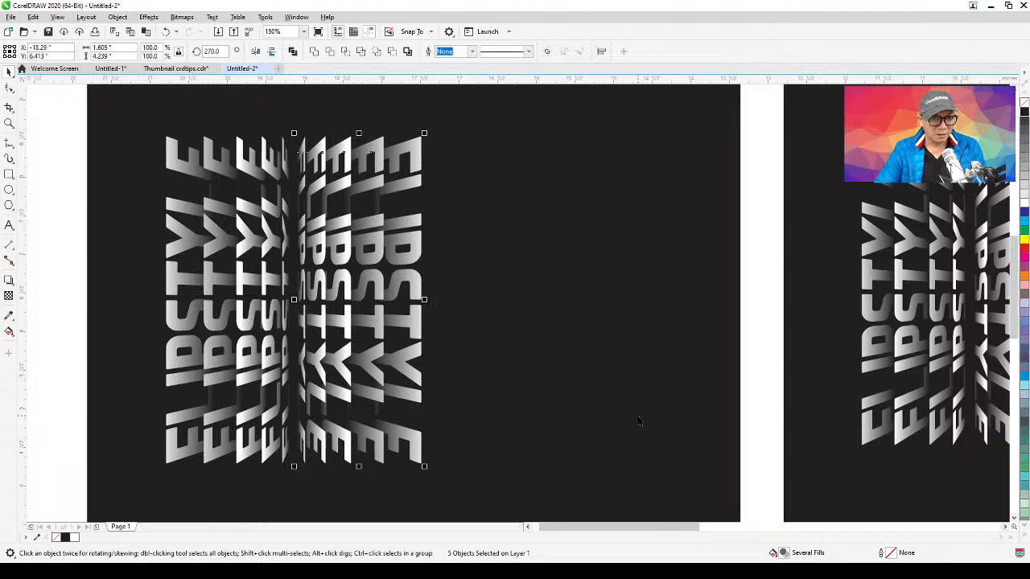
key(space)
drag(616, 414, 650, 405)
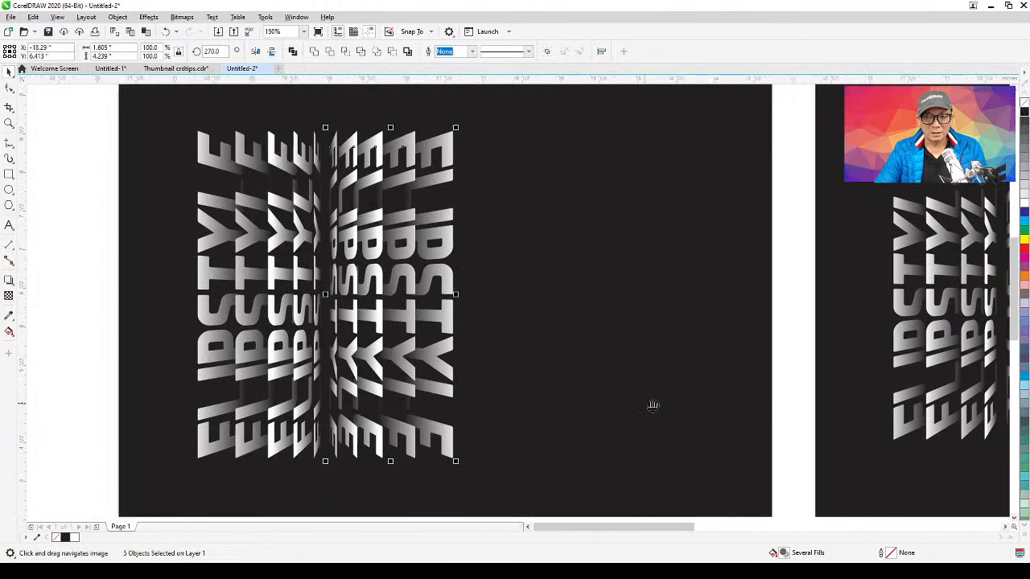
Compare the two-sided FLIPSTYLE artwork with the finished reference and examine the 2021 flip design beside it
click(64, 422)
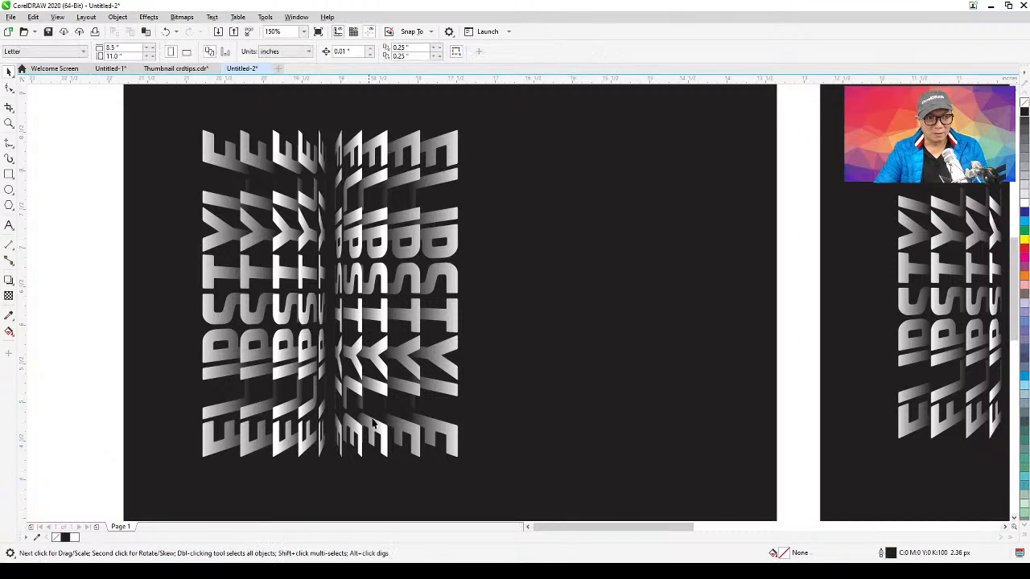
scroll(391, 443, down, 2)
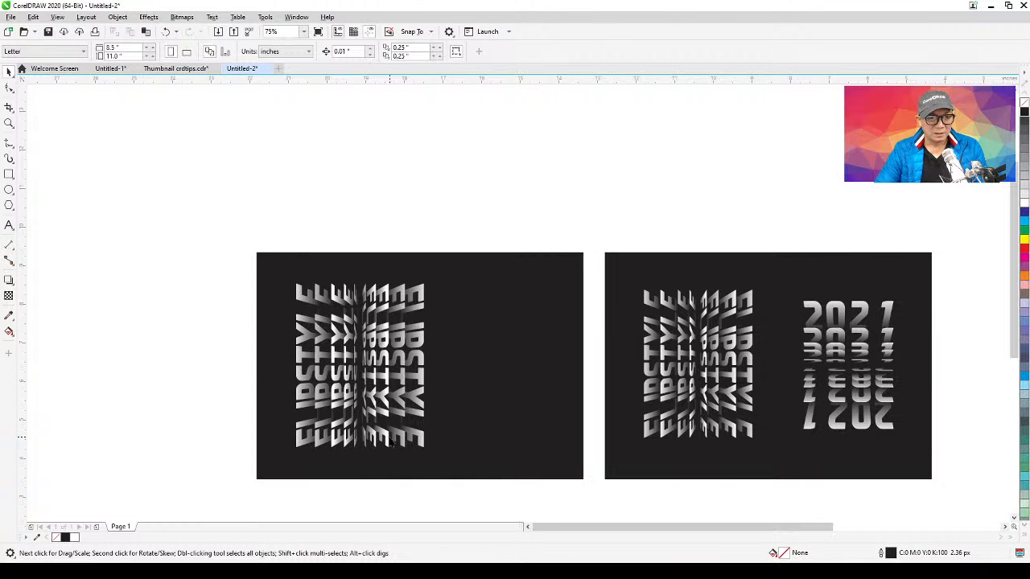
scroll(391, 443, up, 2)
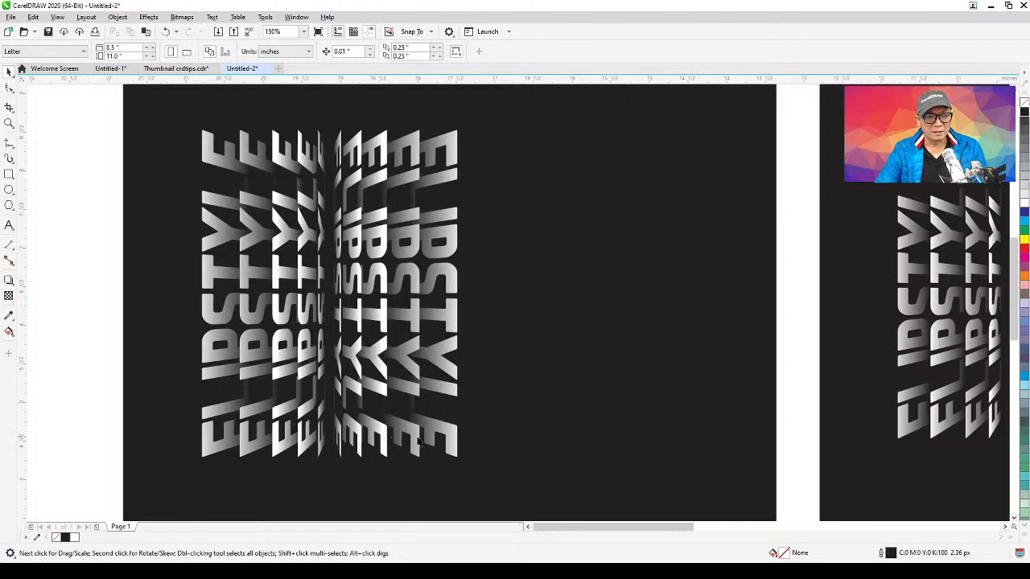
drag(547, 421, 469, 437)
drag(647, 437, 576, 449)
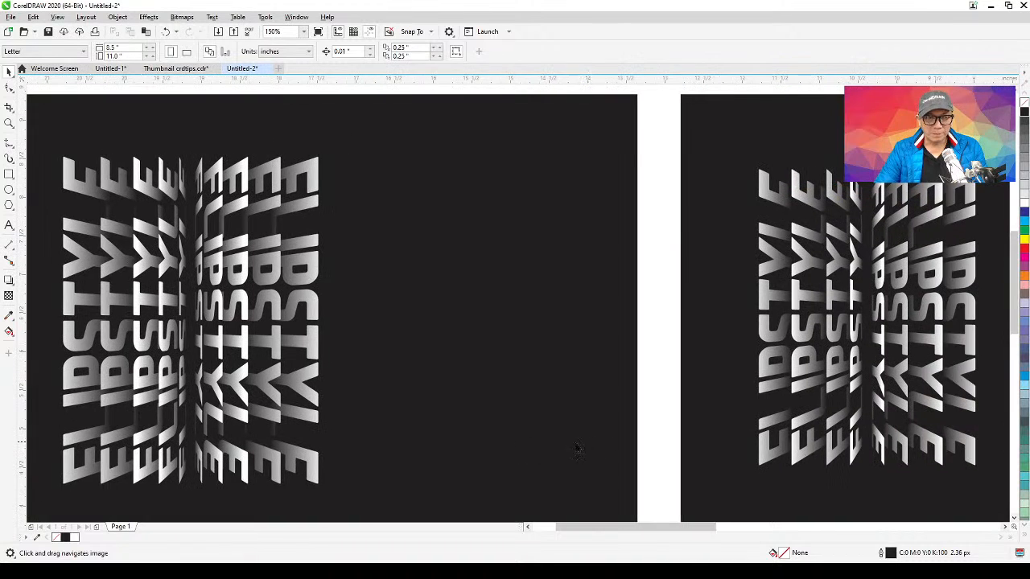
scroll(469, 421, down, 2)
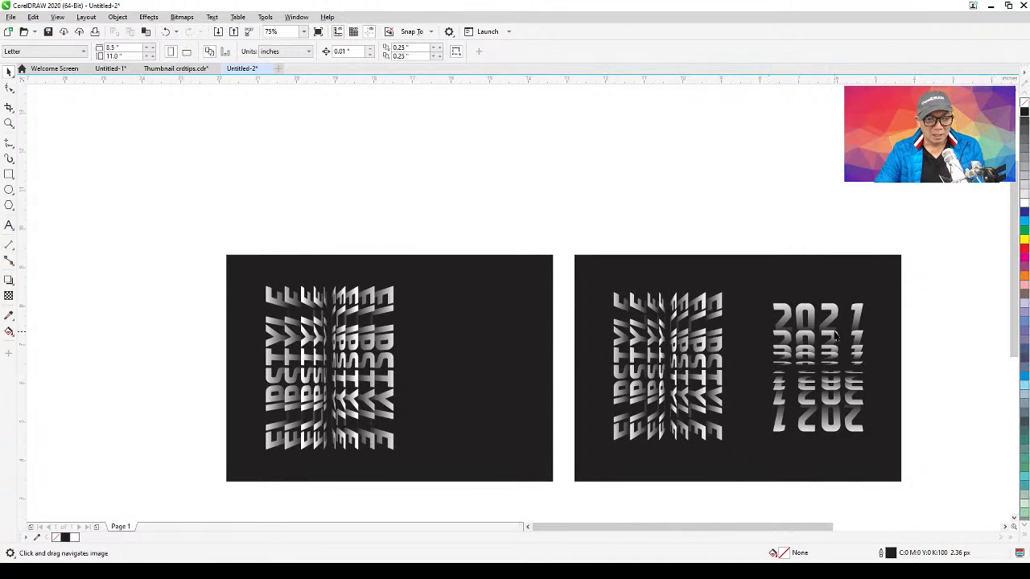
scroll(837, 336, up, 2)
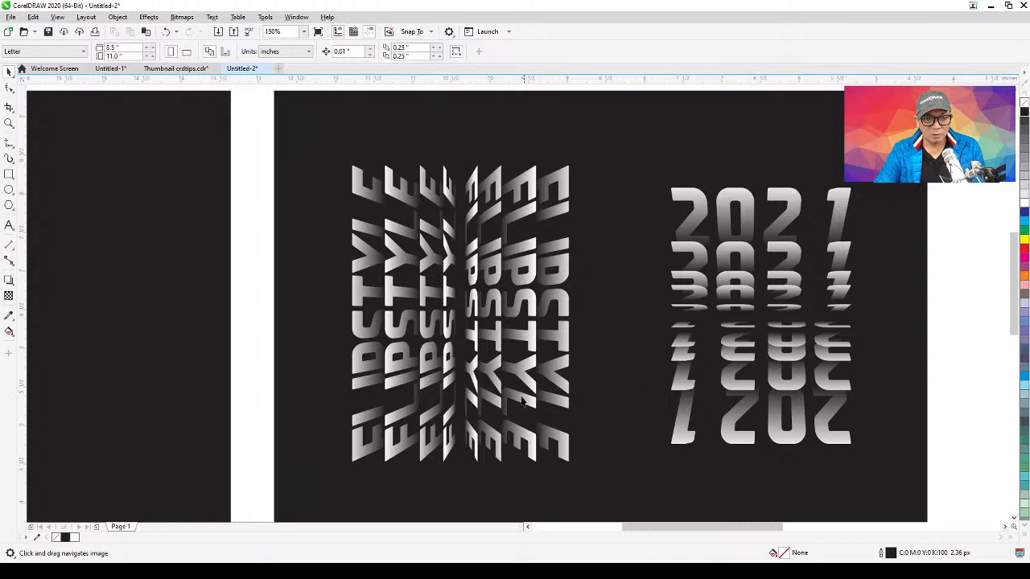
drag(523, 404, 628, 404)
drag(694, 273, 857, 295)
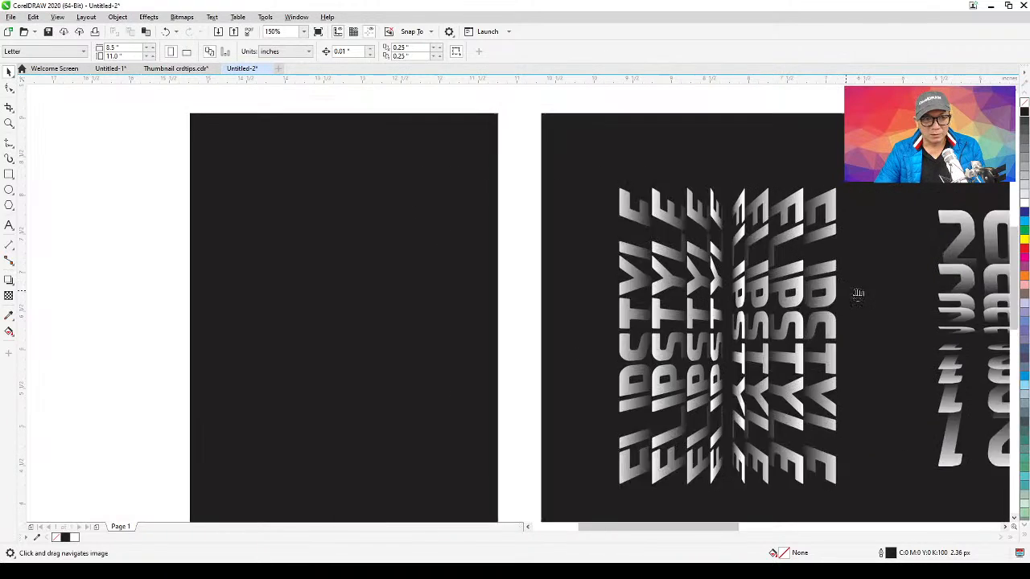
drag(323, 332, 464, 285)
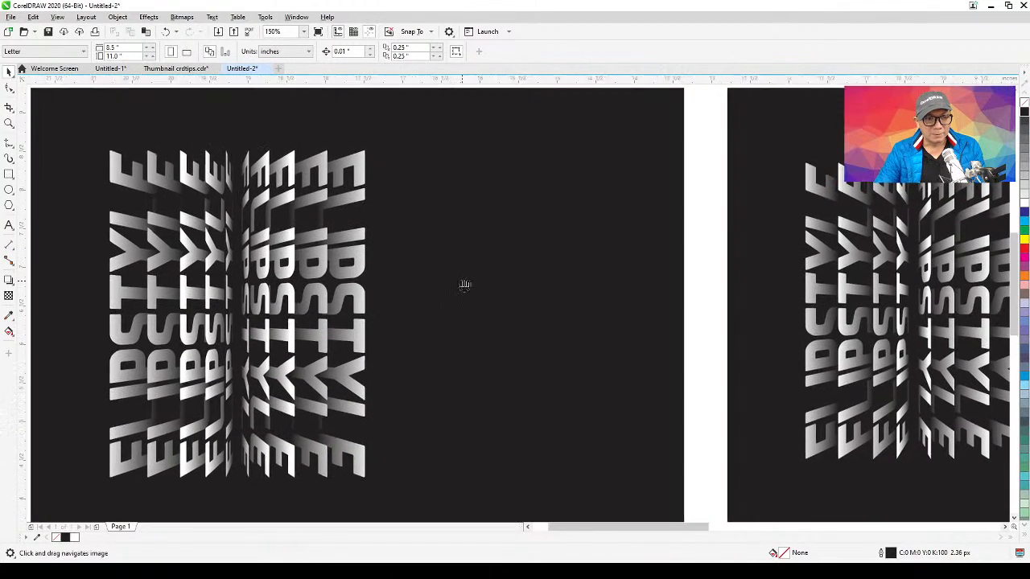
Add the artistic text 2020 in the empty dark area to the right of the FLIPSTYLE artwork
click(9, 226)
click(429, 154)
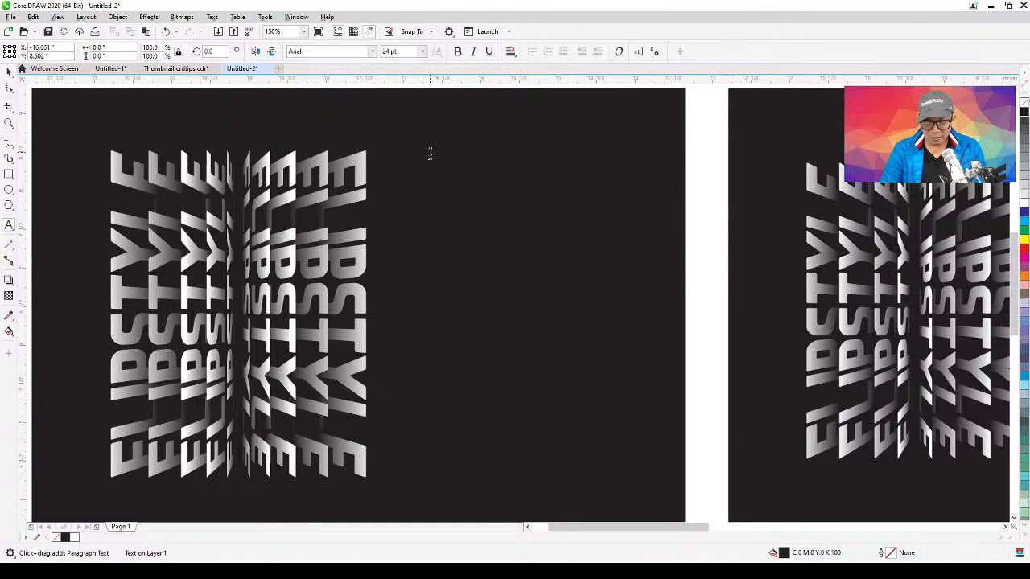
text(2020)
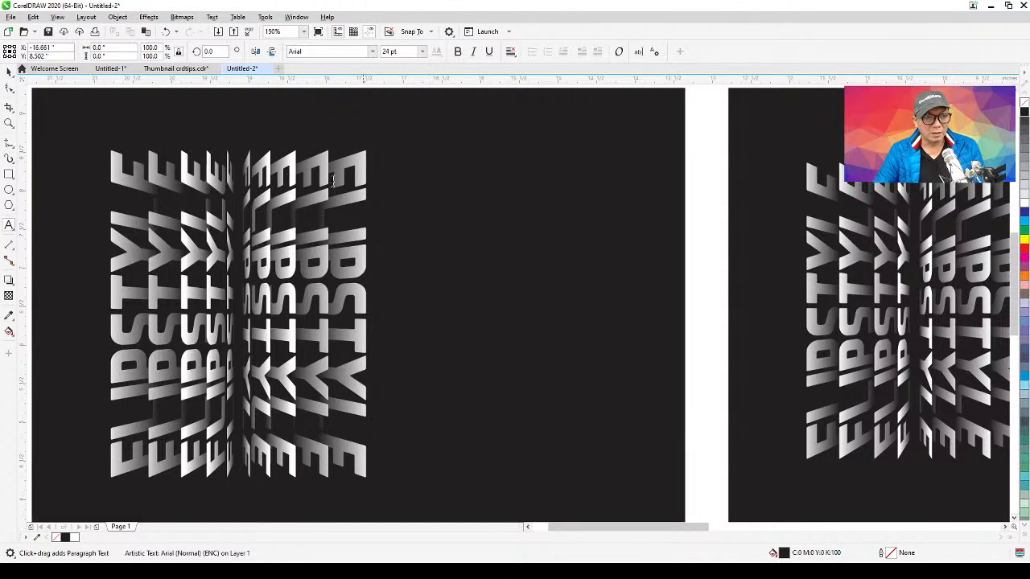
Enlarge the year text to about 1.87 by 0.68 inches and fill it with white
click(9, 70)
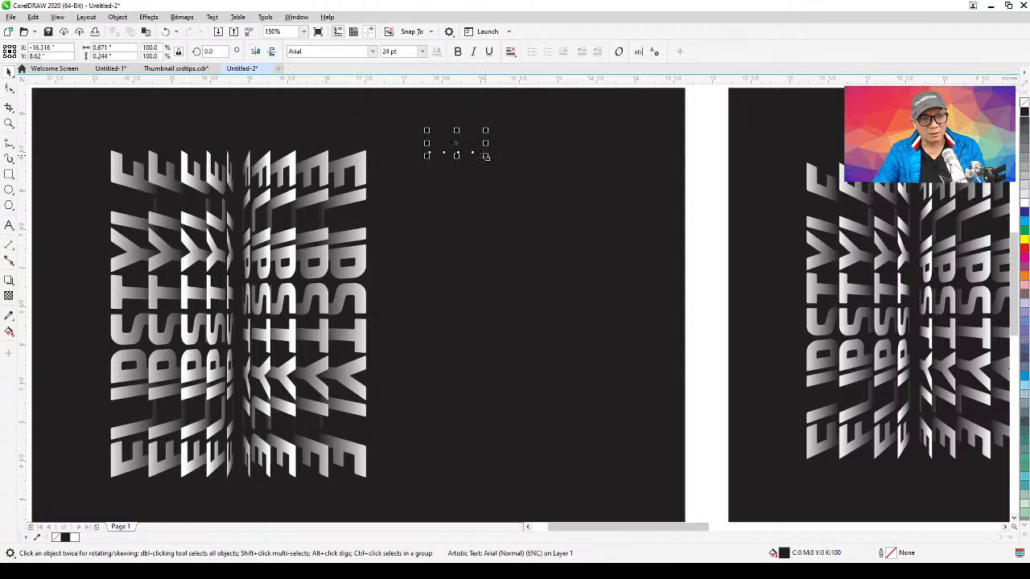
drag(486, 155, 577, 190)
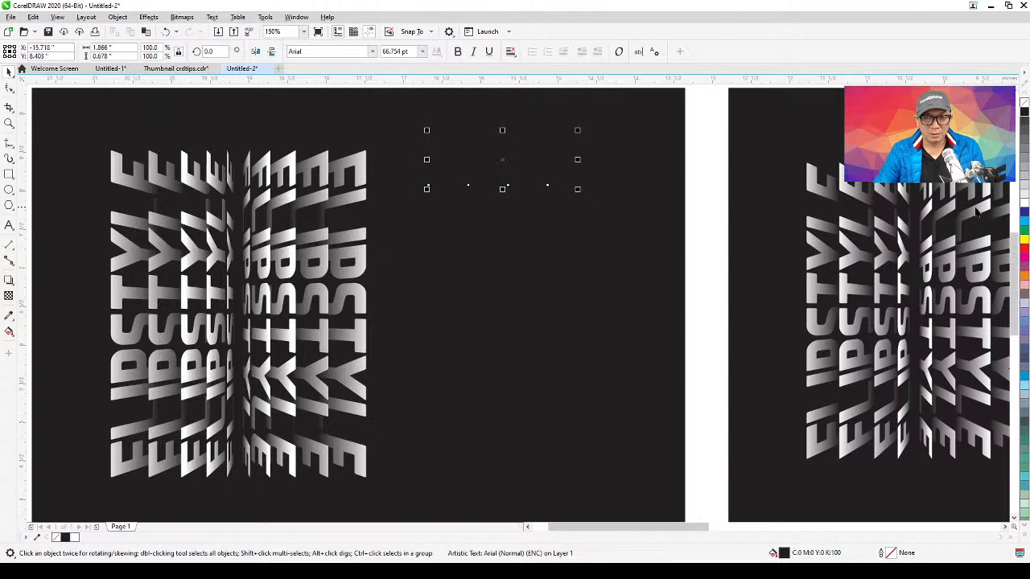
click(1023, 207)
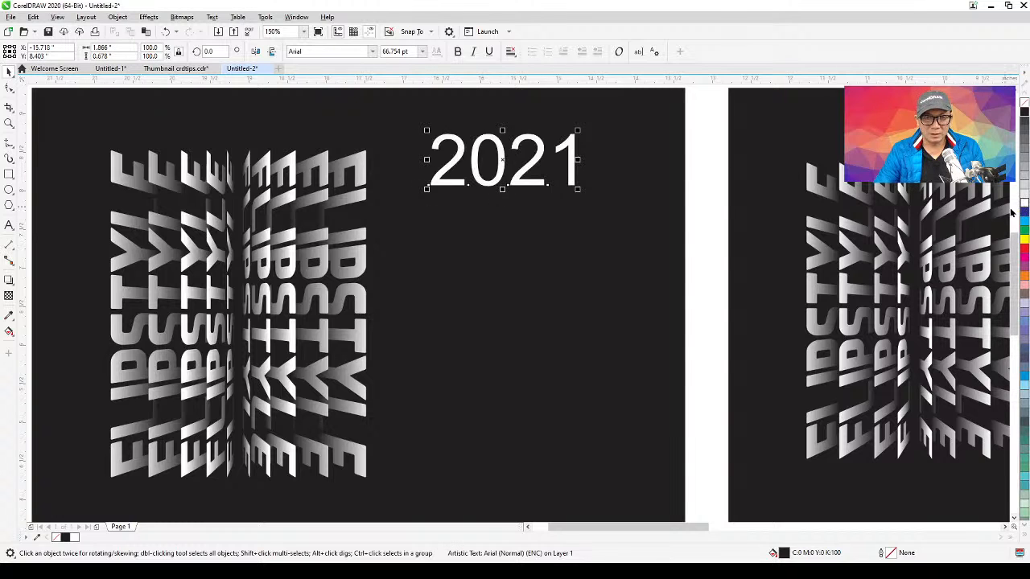
Set the font of the 2021 text to EA Sports Covers SC
click(373, 51)
key(Escape)
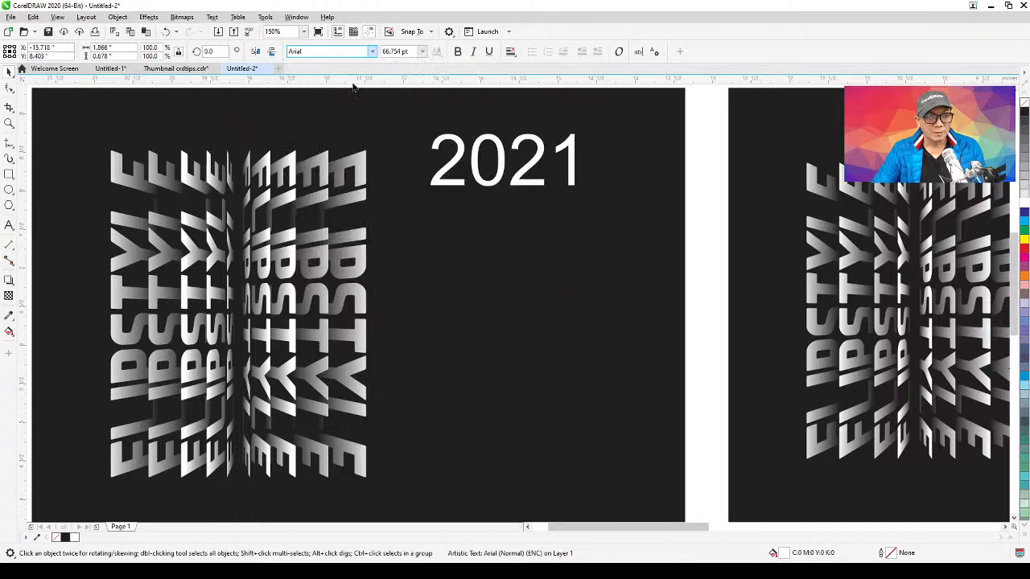
click(612, 195)
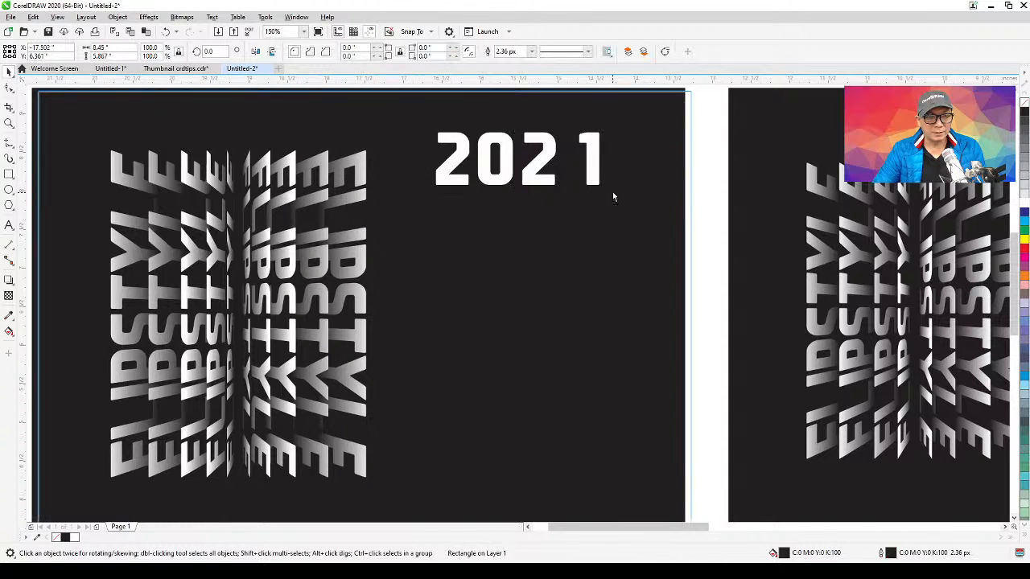
click(709, 147)
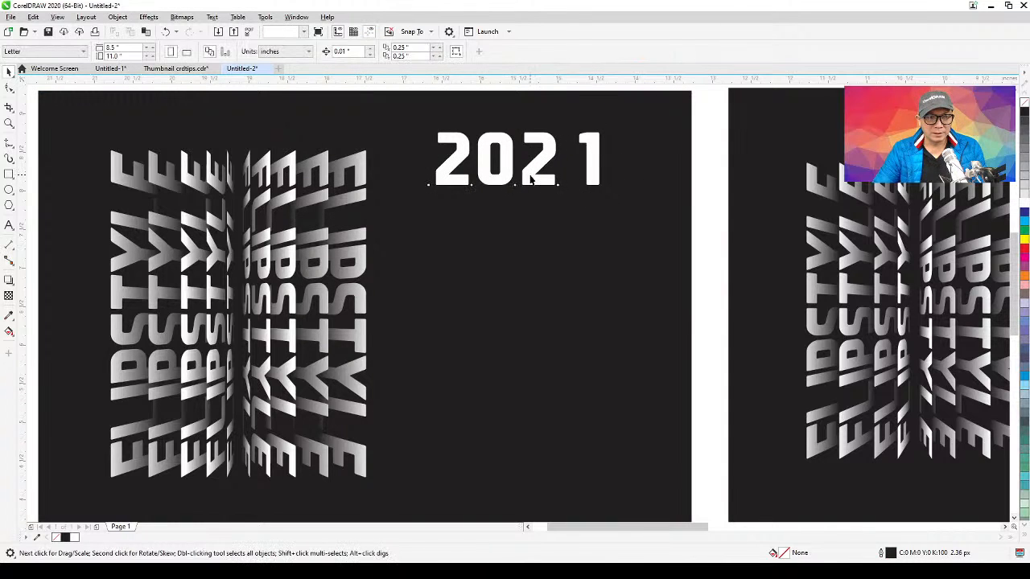
Scale the 2021 text up proportionally to about 2.42 by 0.78 inches
click(530, 178)
drag(602, 191, 273, 231)
drag(570, 251, 845, 250)
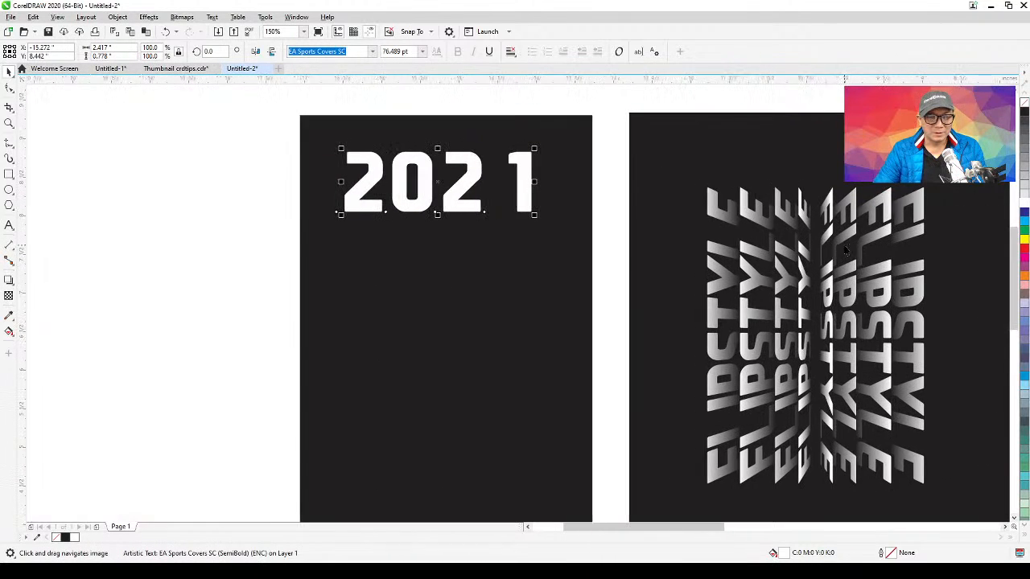
drag(578, 233, 681, 246)
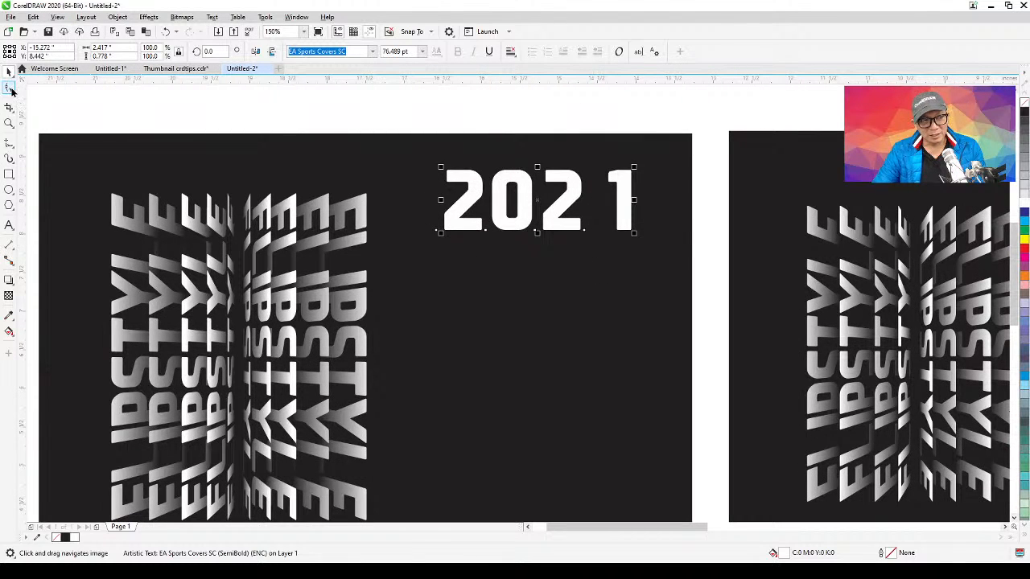
Shift the final digit 1 of 2021 left by a -20% horizontal character offset to close the wide gap
click(9, 89)
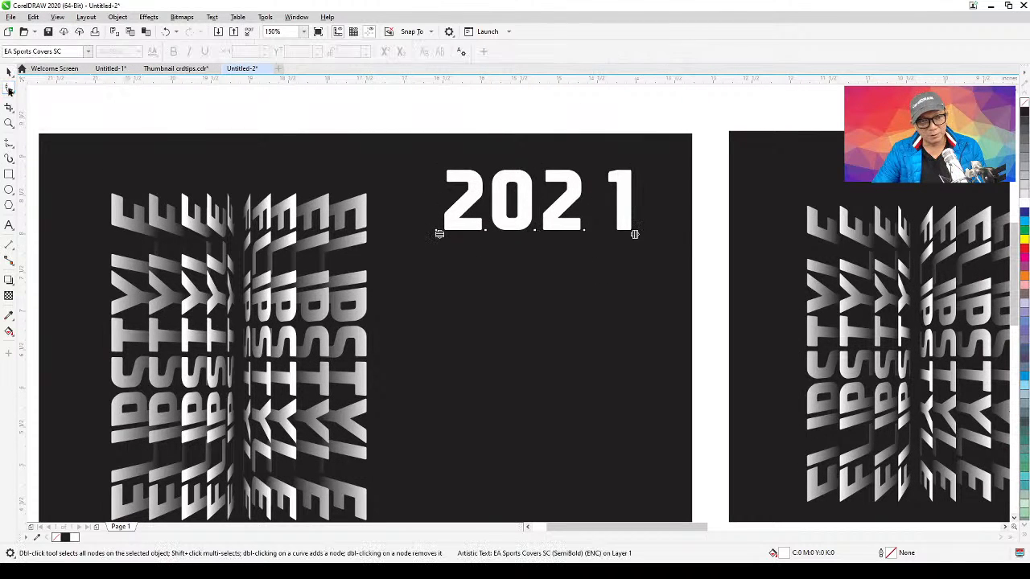
drag(569, 218, 609, 260)
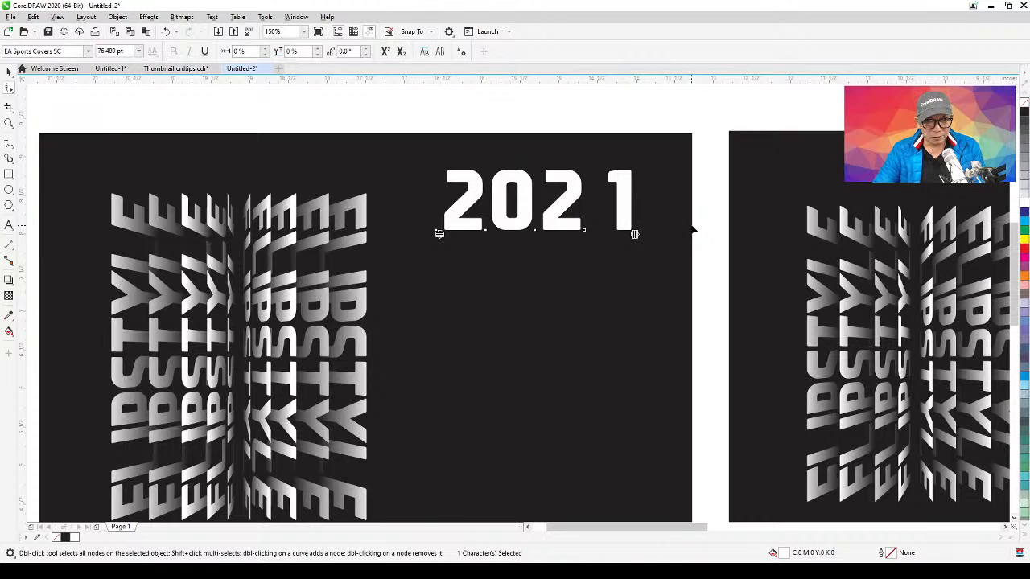
drag(635, 234, 620, 234)
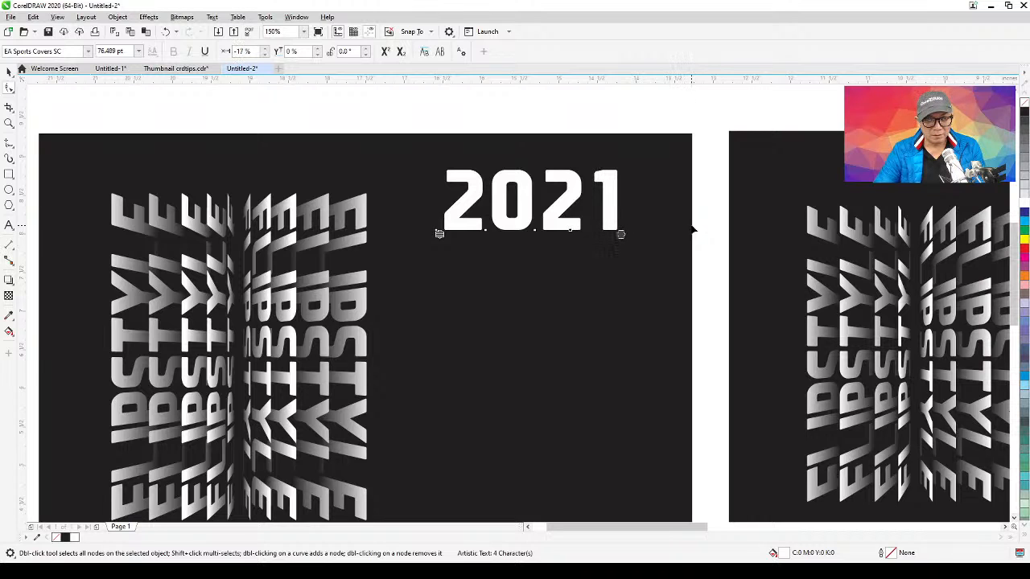
key(Left)
key(Left)
key(Left)
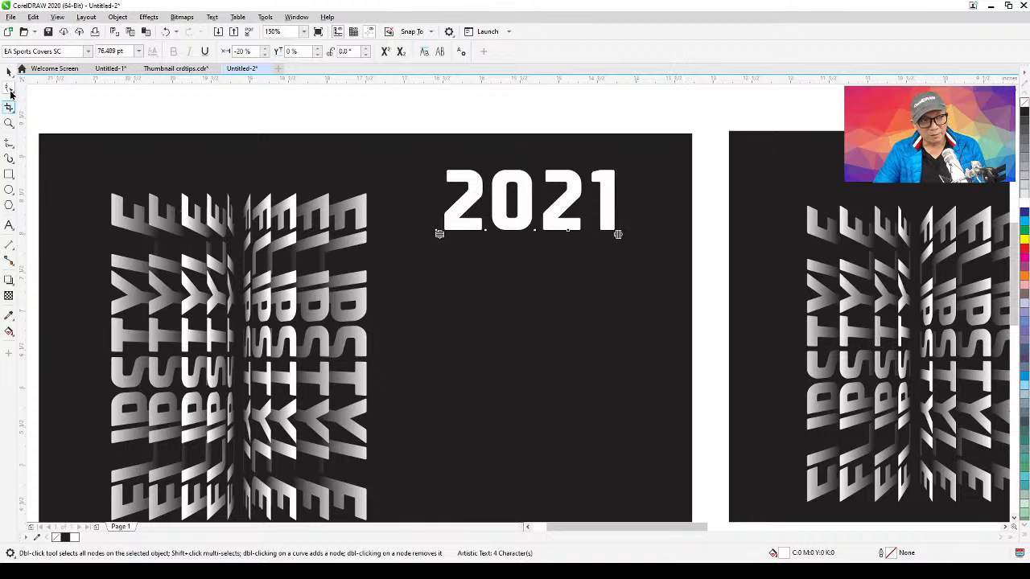
Enlarge the kerned 2021 text proportionally to about 2.49 by 0.88 inches
click(9, 72)
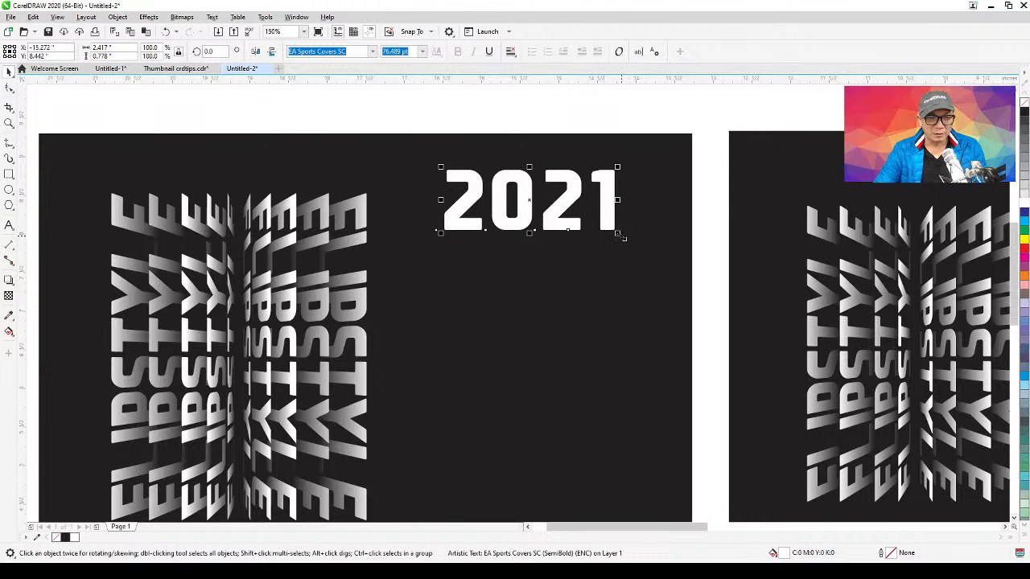
drag(620, 236, 645, 256)
drag(601, 361, 630, 338)
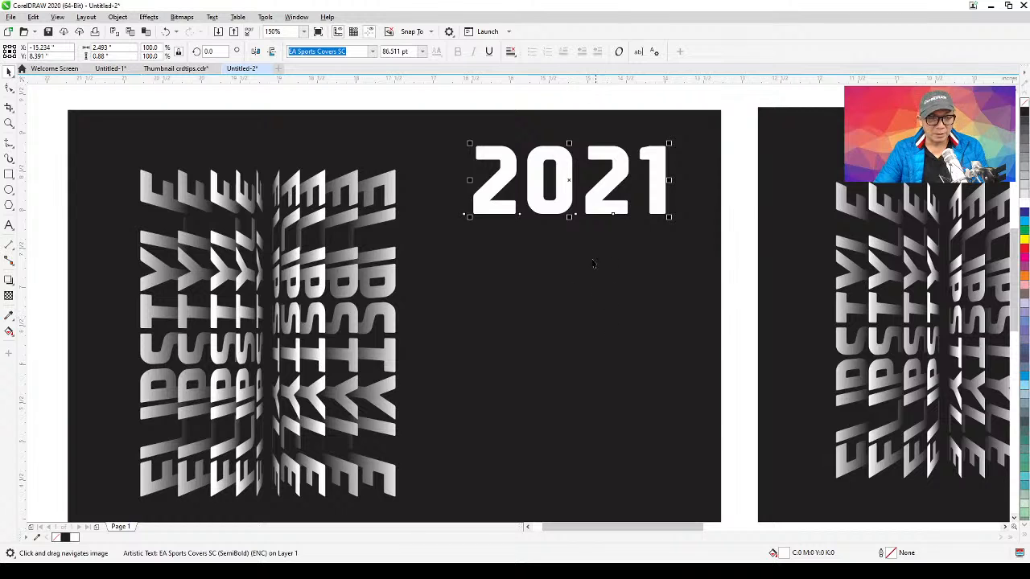
Add perspective to the 2021 text and pull both lower corners slightly inward so it tapers toward the bottom
click(145, 18)
mouse_move(121, 21)
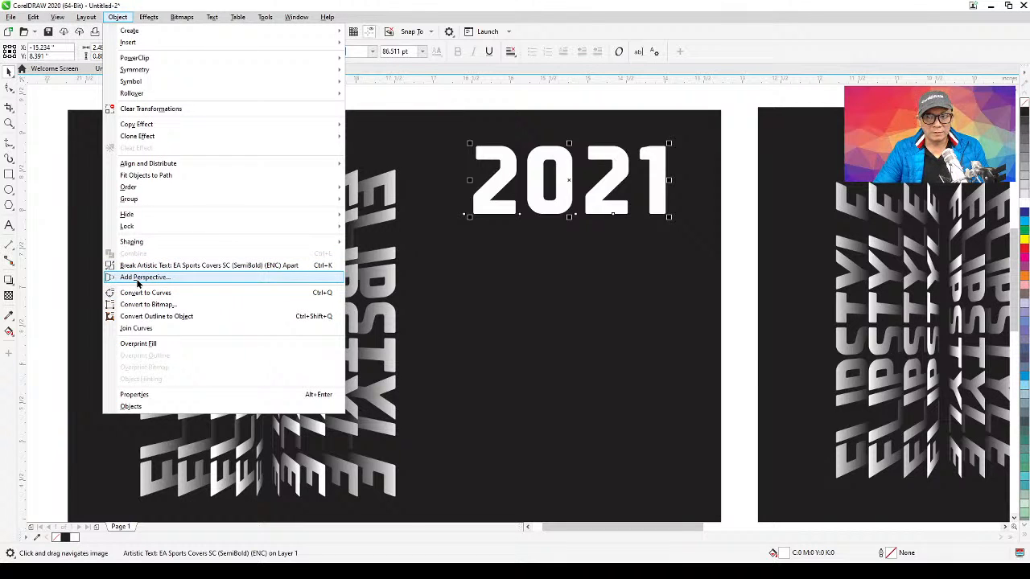
click(140, 278)
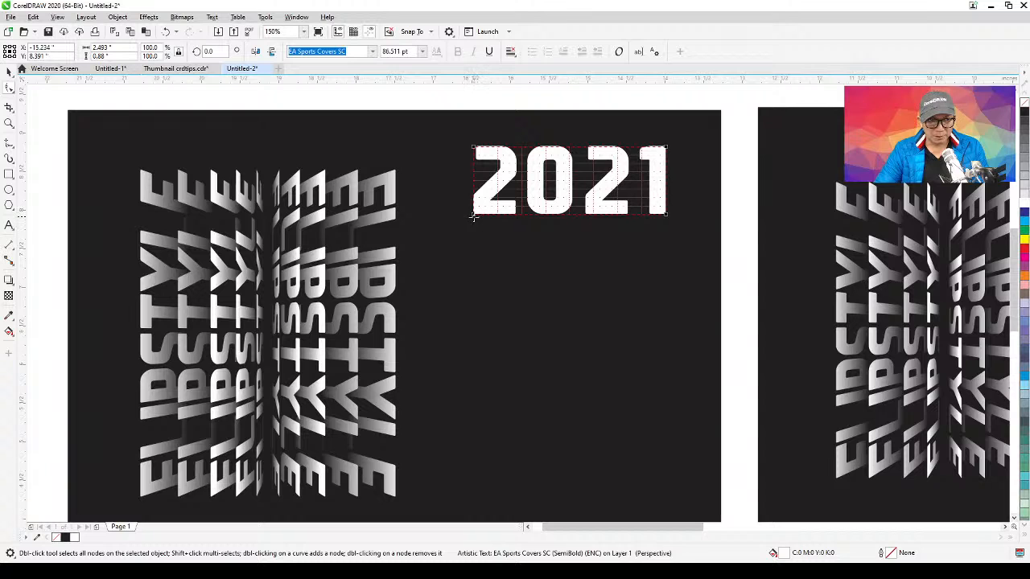
drag(475, 219, 490, 219)
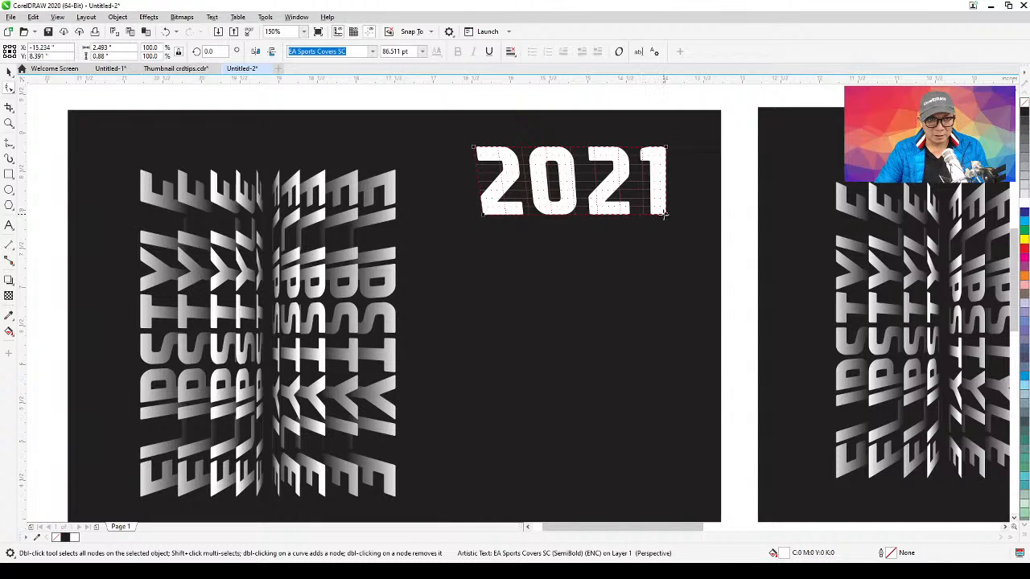
drag(666, 217, 651, 216)
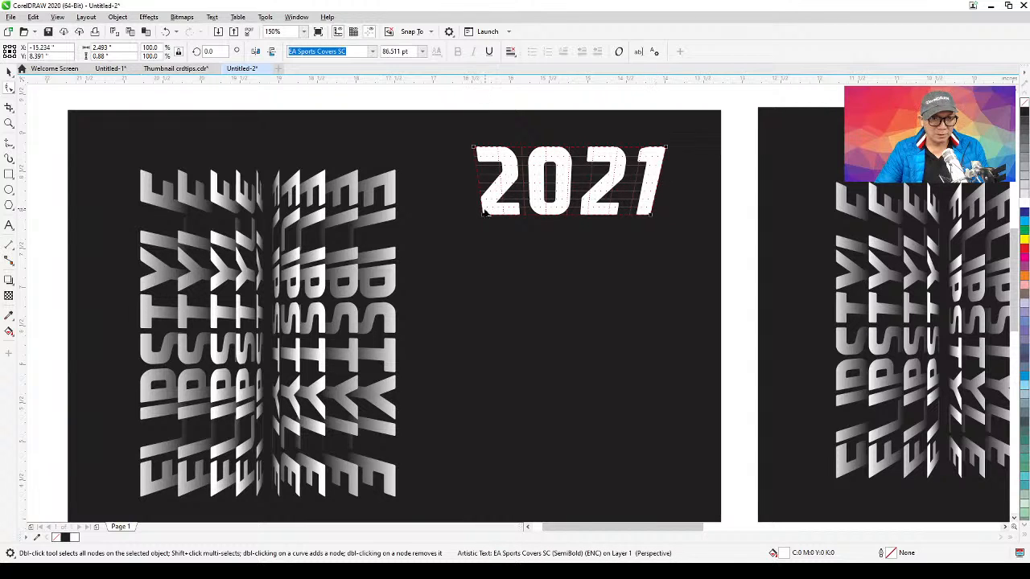
drag(485, 217, 484, 215)
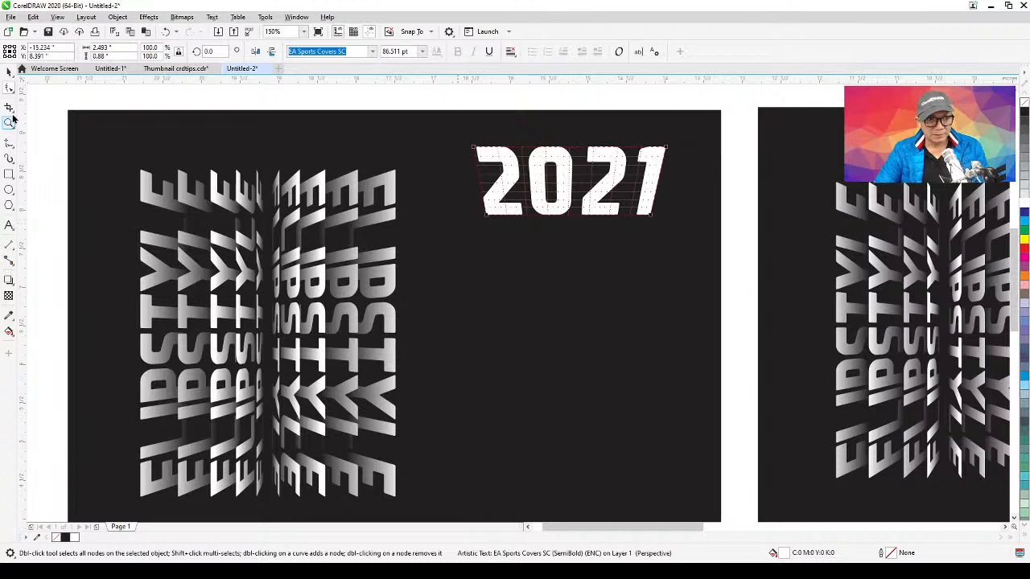
click(8, 71)
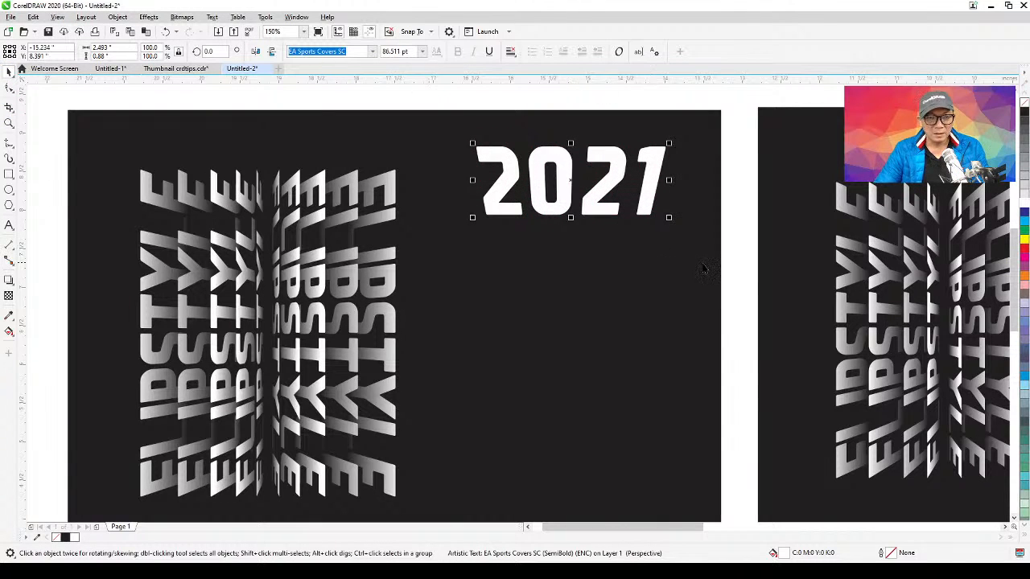
click(739, 292)
Duplicate the tapered 2021 text about 1.37 inches straight below and squash the copy from its top edge to about 0.11 inches tall
click(587, 209)
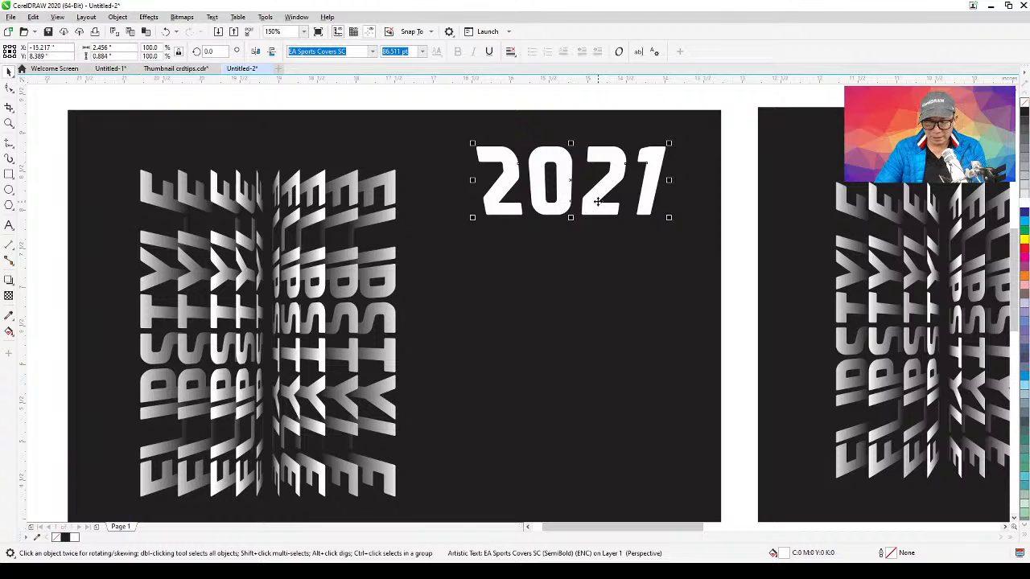
drag(596, 204, 578, 312)
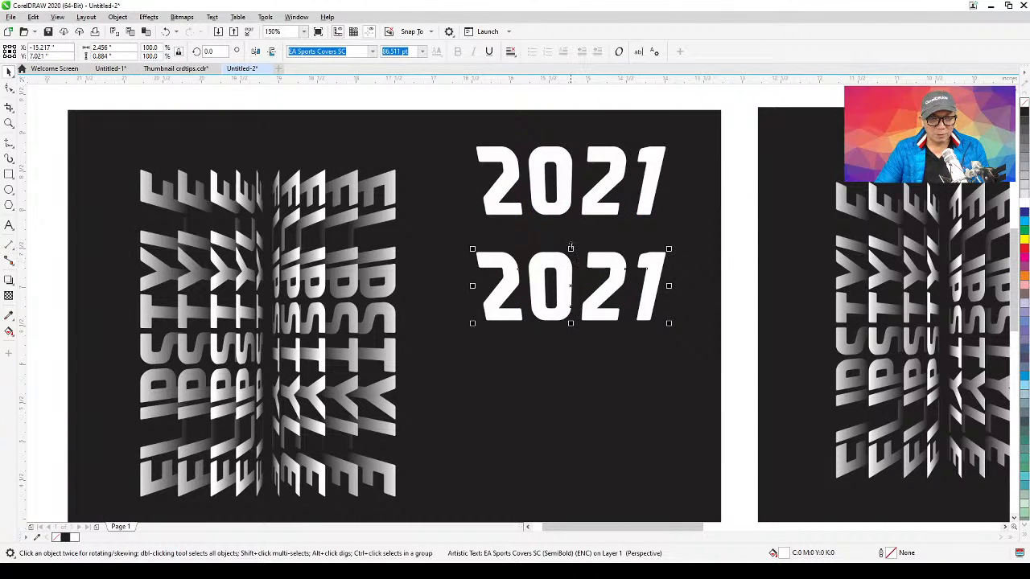
drag(571, 248, 570, 309)
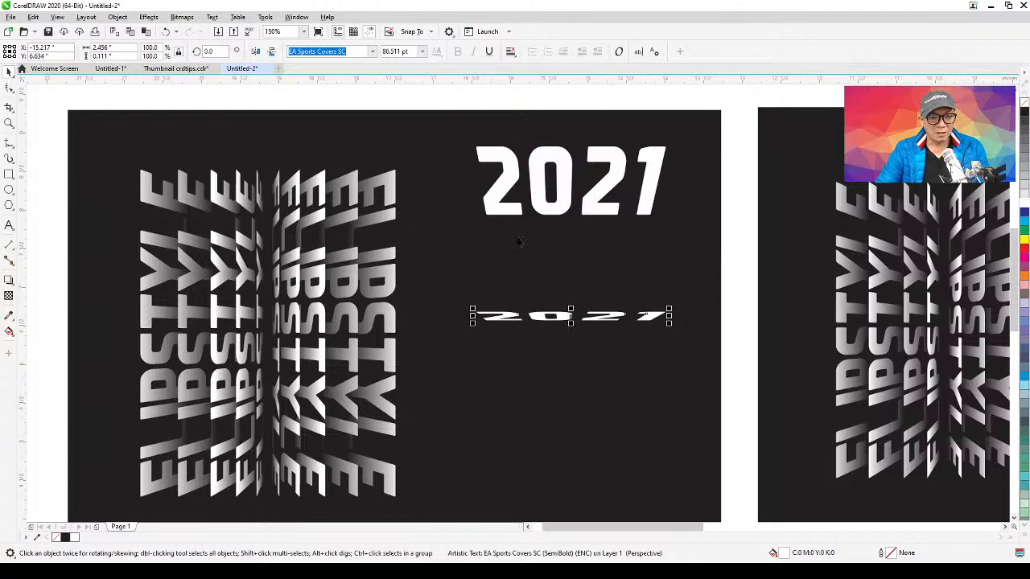
click(722, 186)
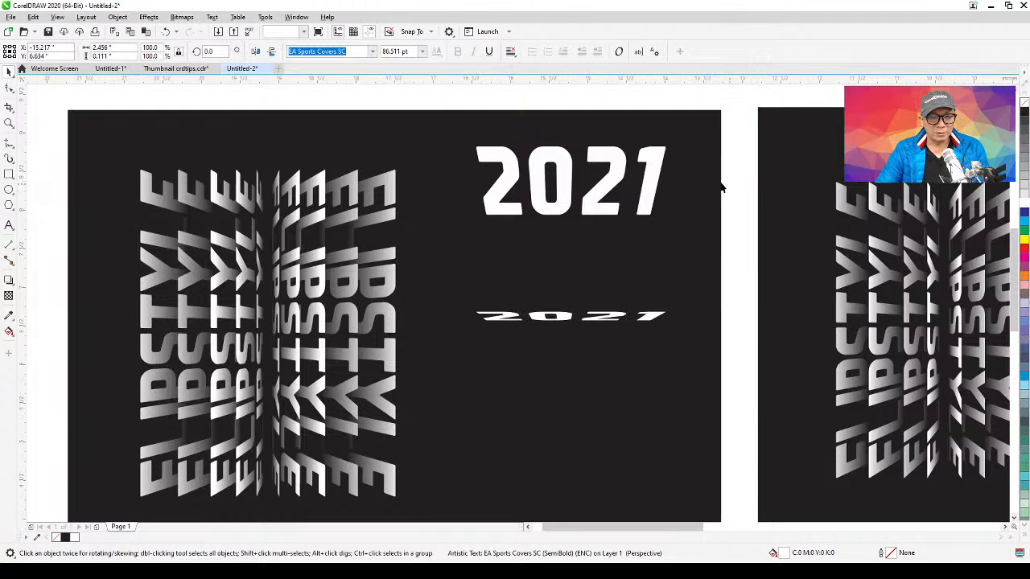
Blend the full-height and flattened 2021 texts with 3 intermediate steps
click(561, 164)
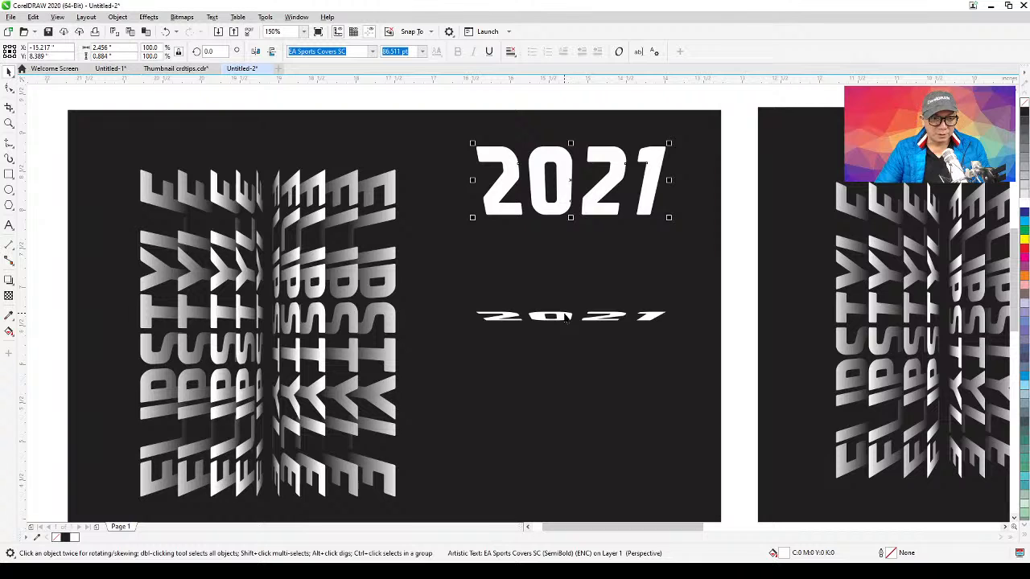
shift+click(566, 316)
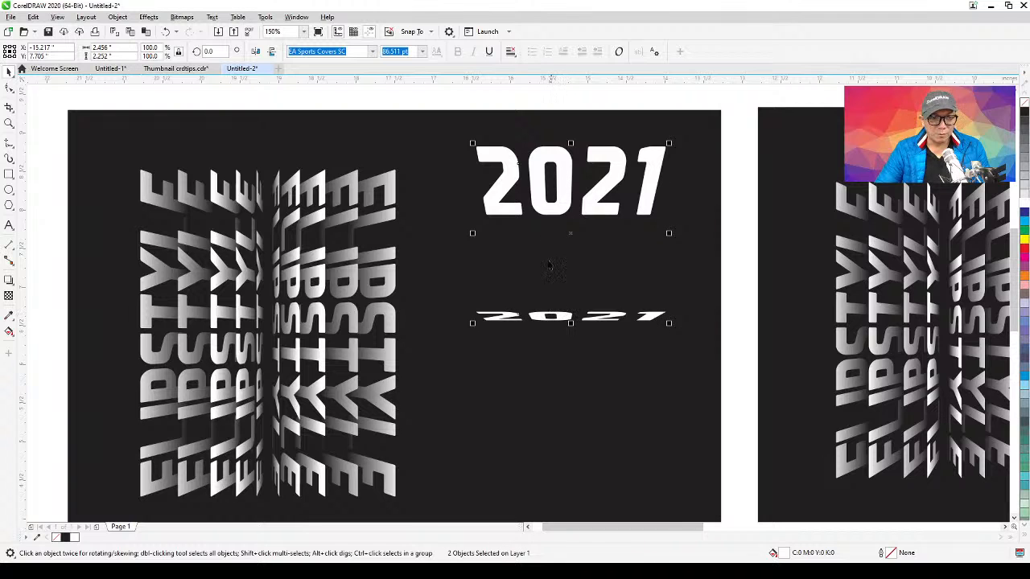
click(151, 19)
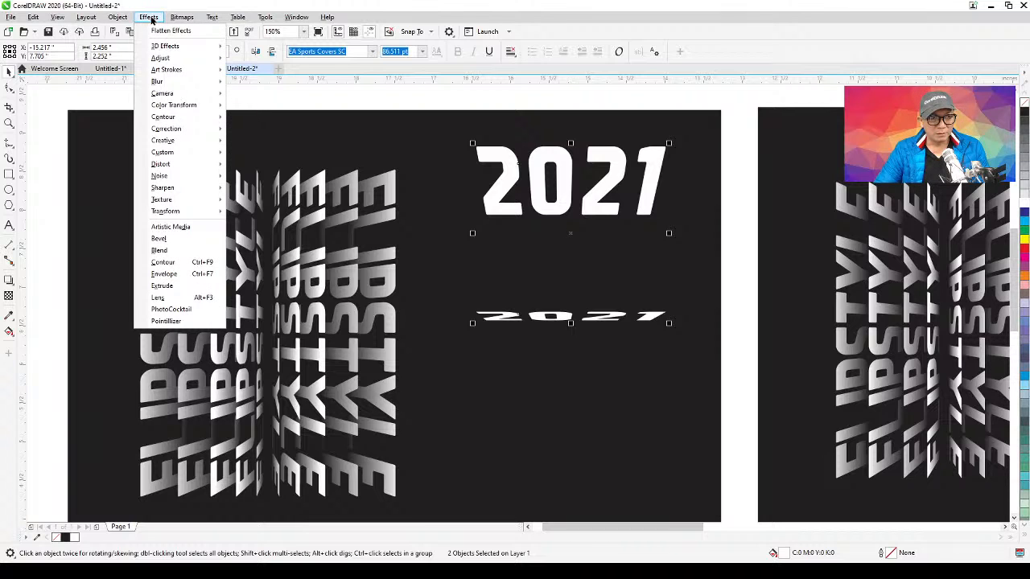
mouse_move(129, 19)
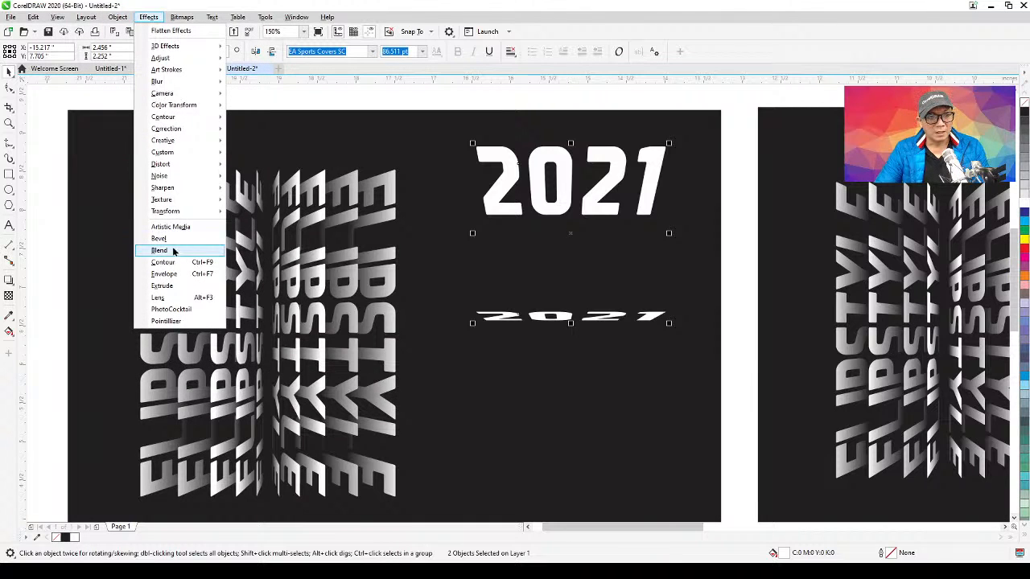
click(159, 250)
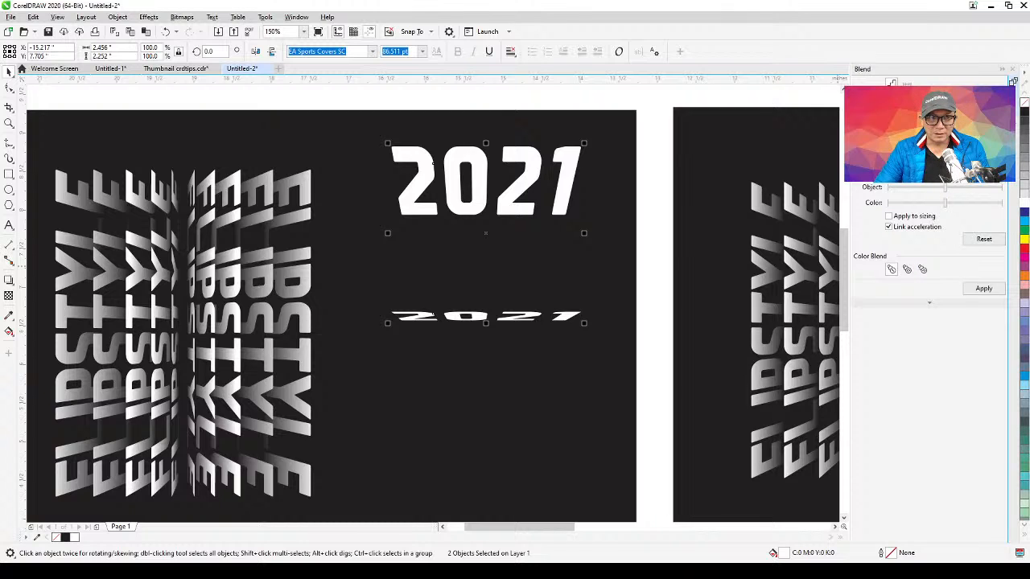
click(983, 290)
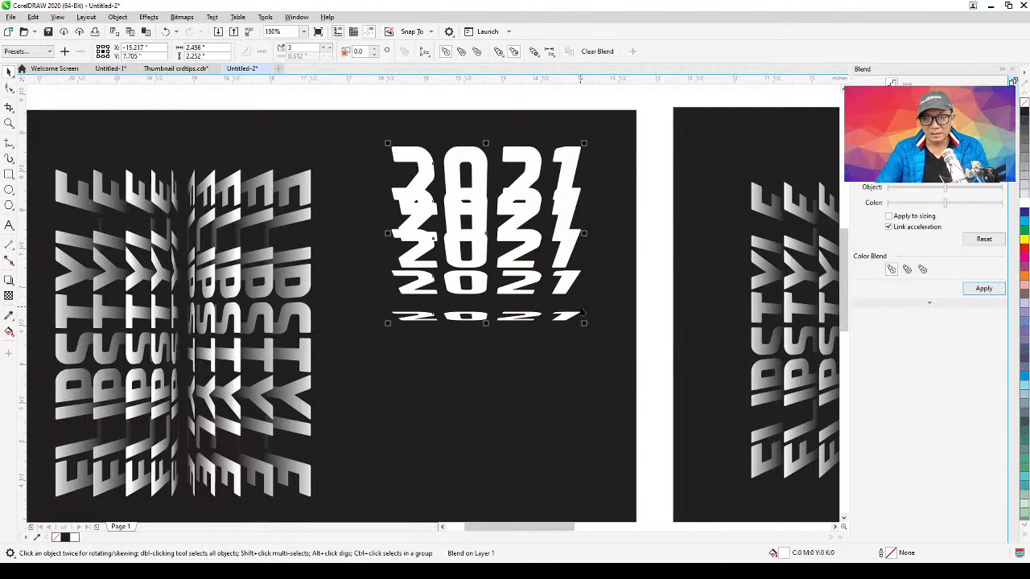
click(1014, 71)
click(736, 151)
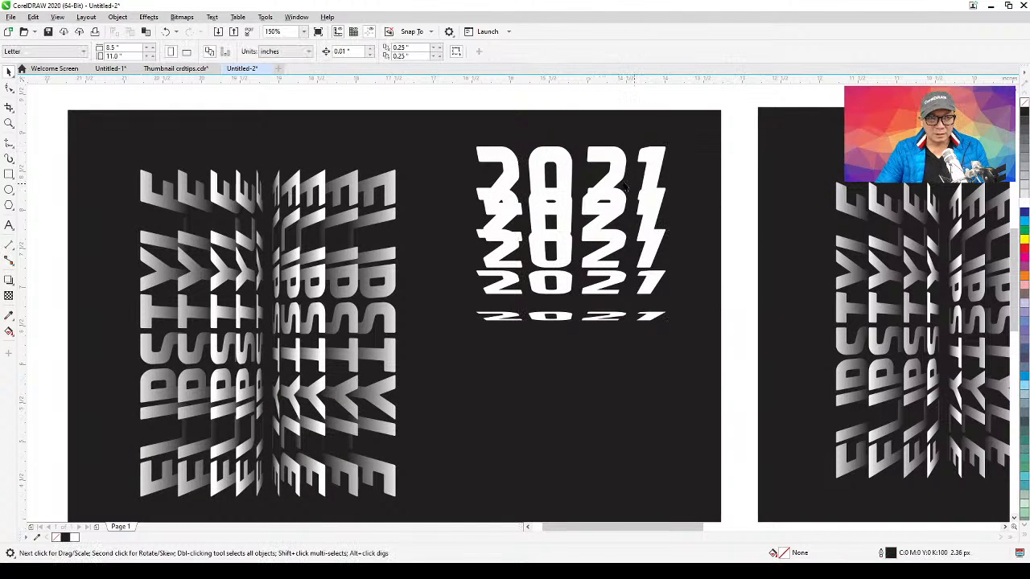
Break the 2021 blend apart
click(611, 178)
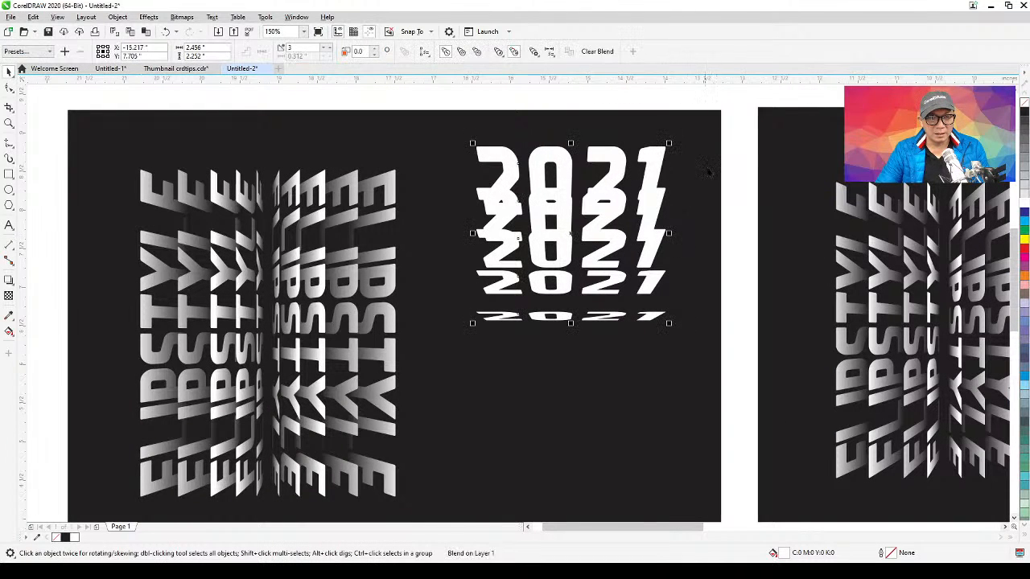
click(738, 159)
click(590, 235)
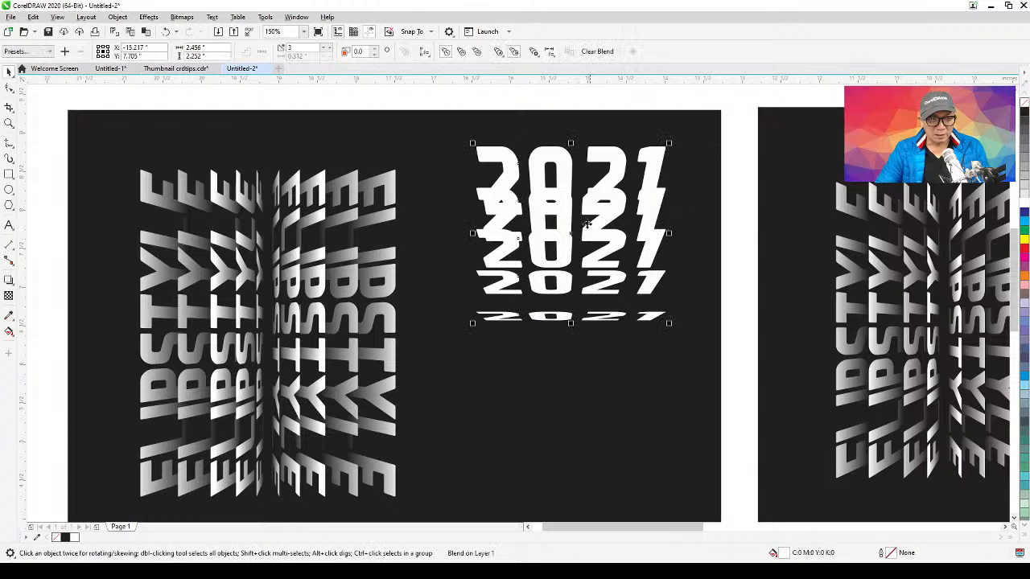
click(120, 18)
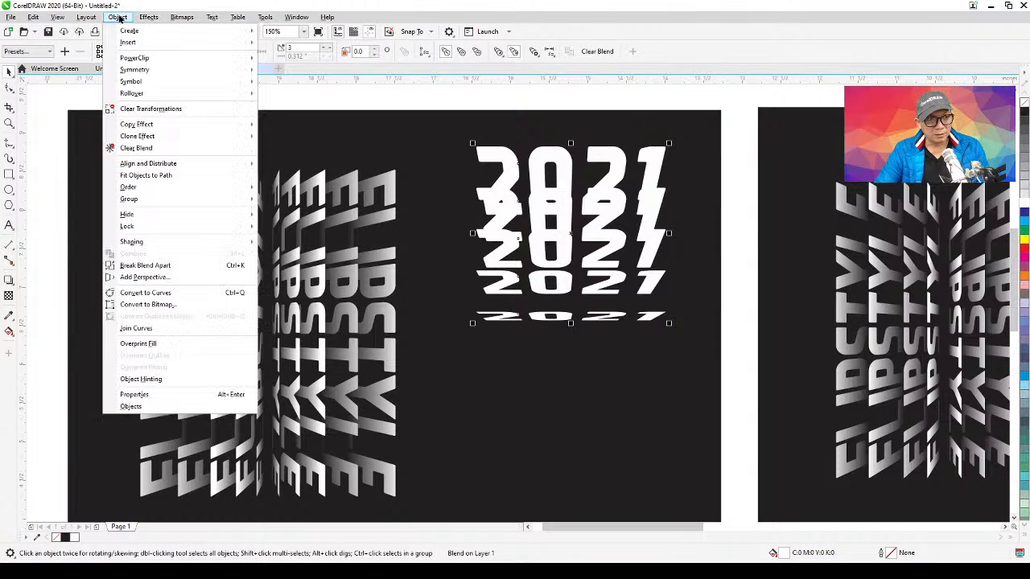
click(163, 268)
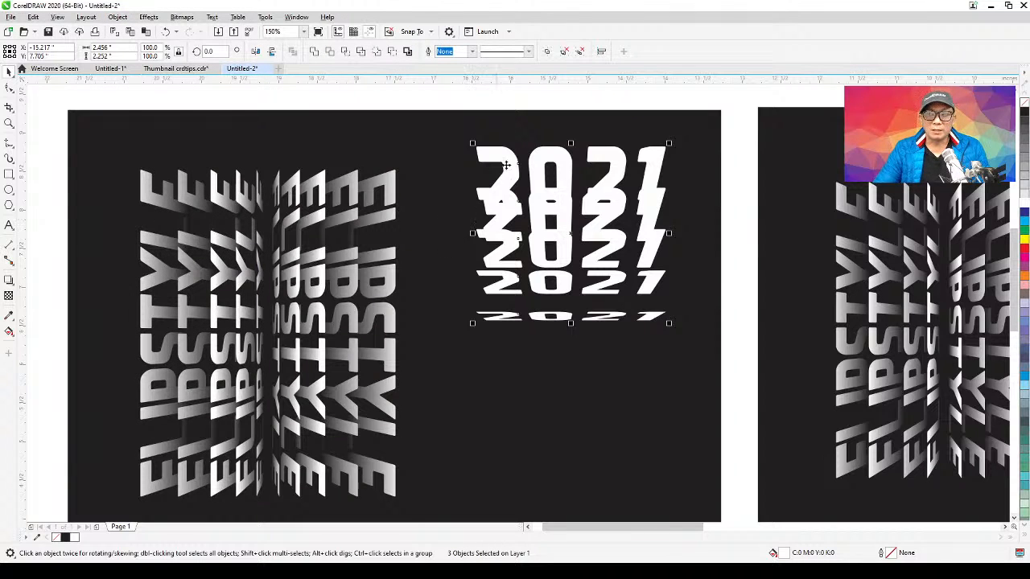
Ungroup the three intermediate 2021 shapes between the full-height and flattened texts
click(733, 164)
click(660, 163)
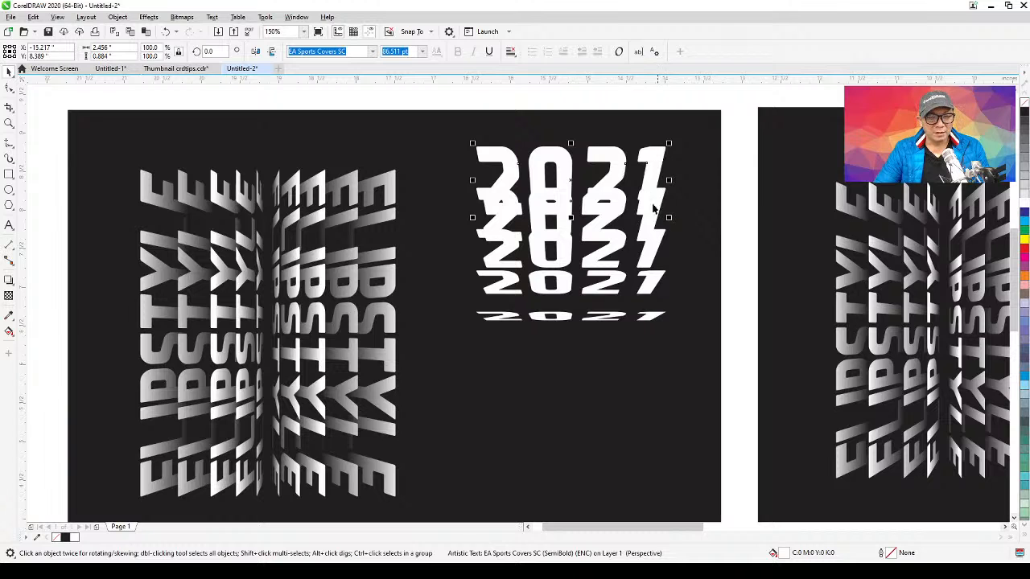
click(648, 317)
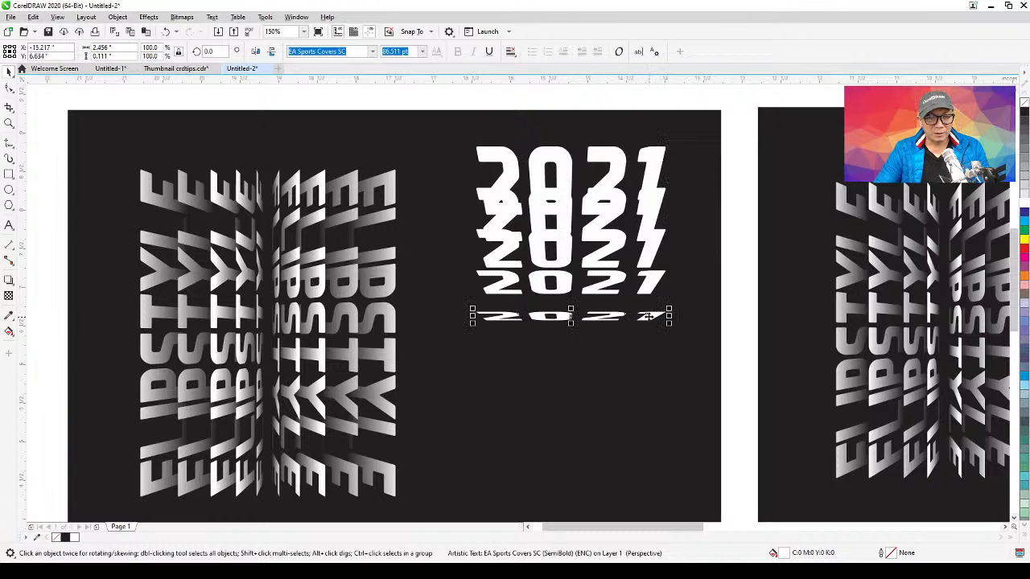
click(612, 240)
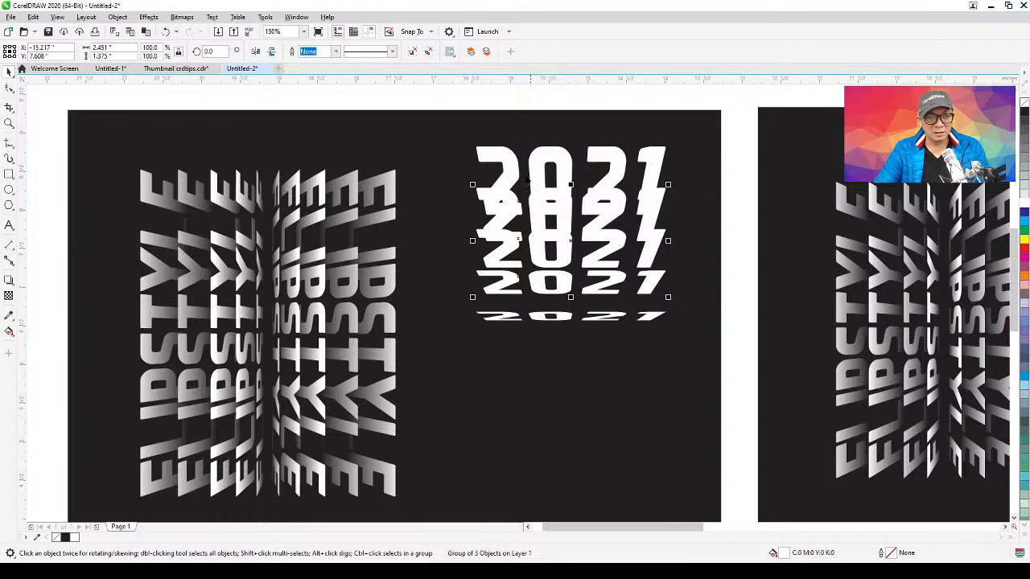
click(428, 53)
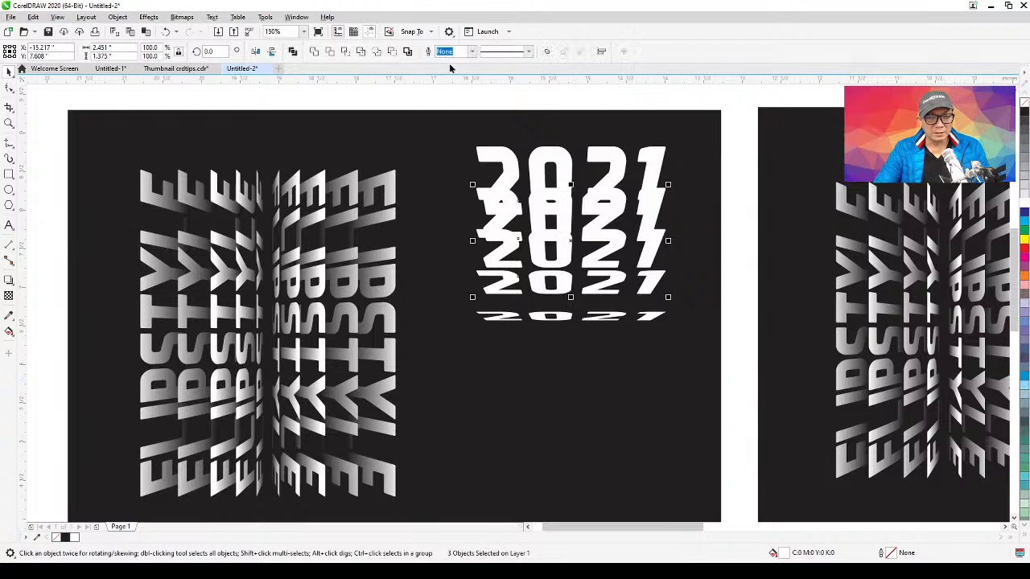
click(732, 232)
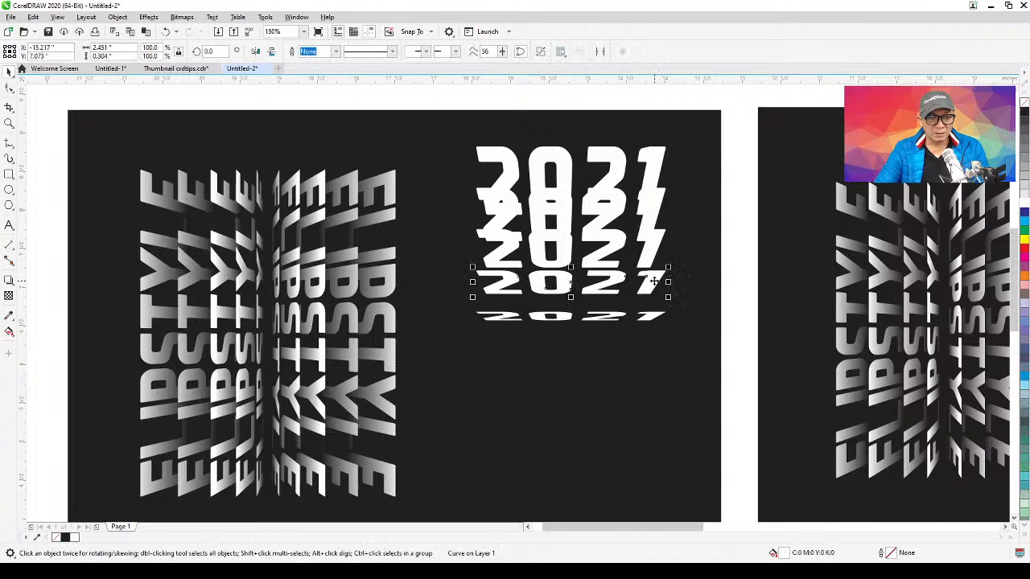
Move the fourth 2021 down about 0.12 inches and the top 2021 up about 0.09 inches
click(656, 286)
drag(654, 287, 655, 296)
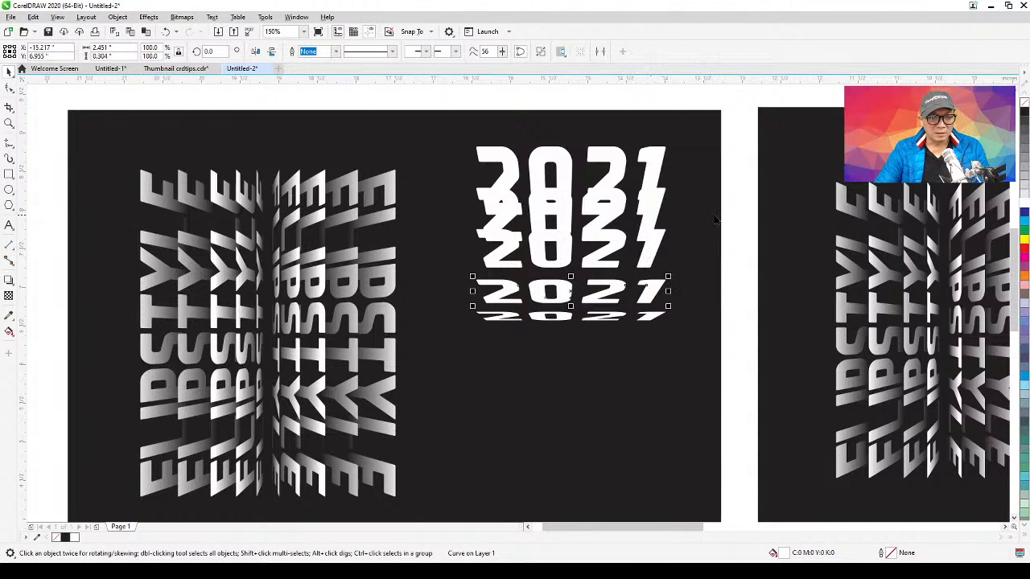
click(734, 199)
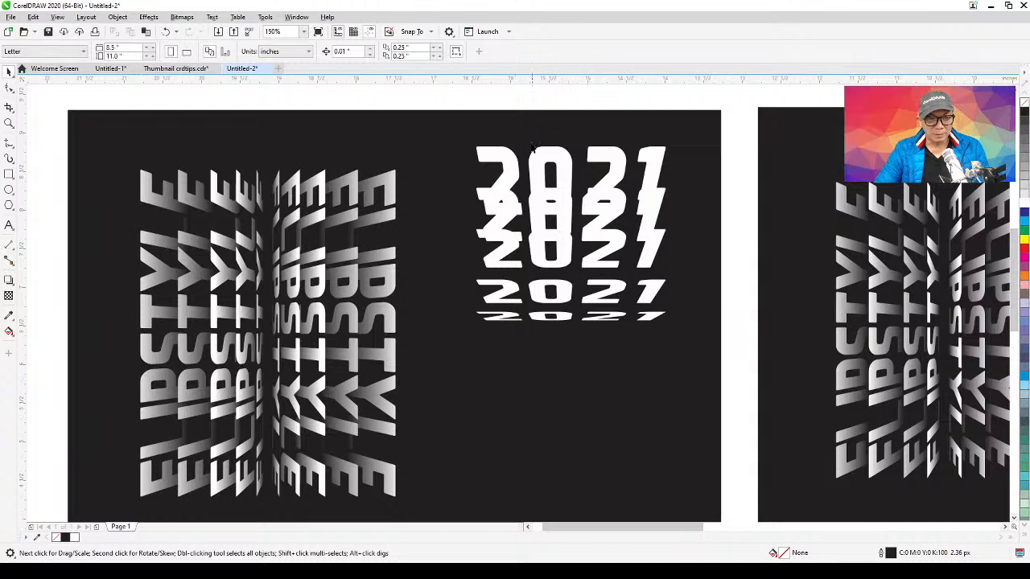
click(515, 167)
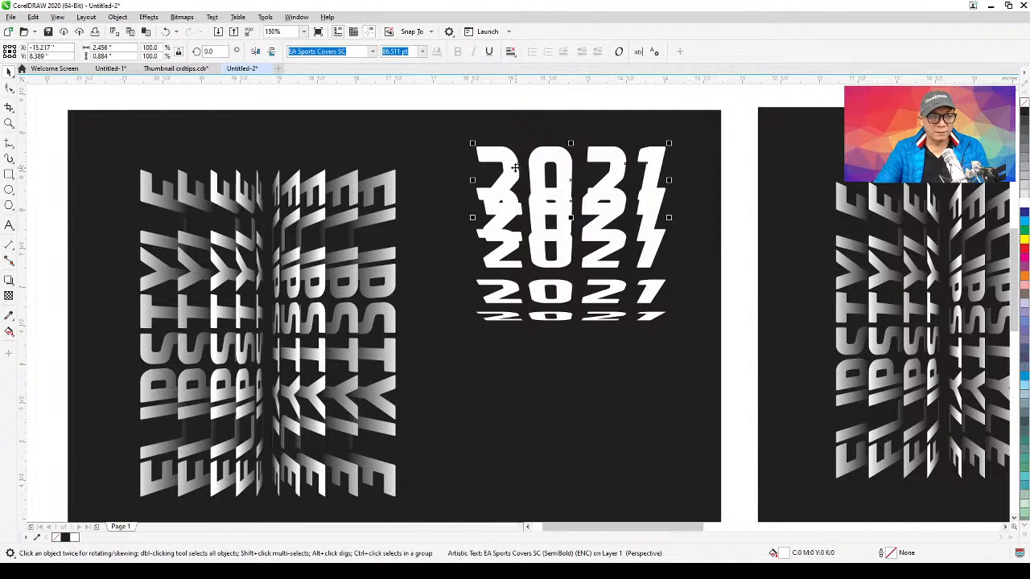
drag(515, 167, 518, 160)
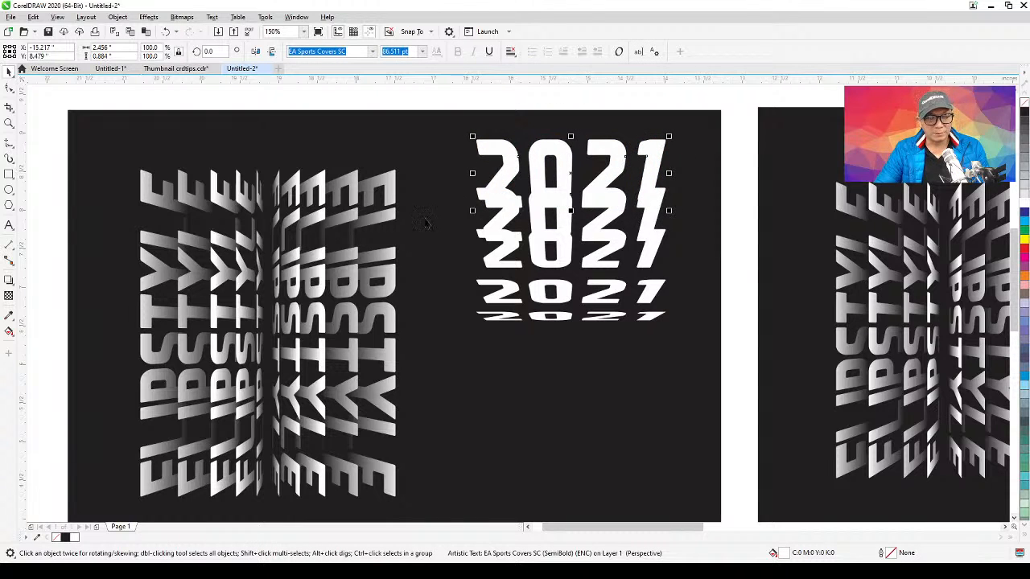
Apply a vertical fountain fill to the top 2021 that fades from white at its top to black near its lower part
click(8, 333)
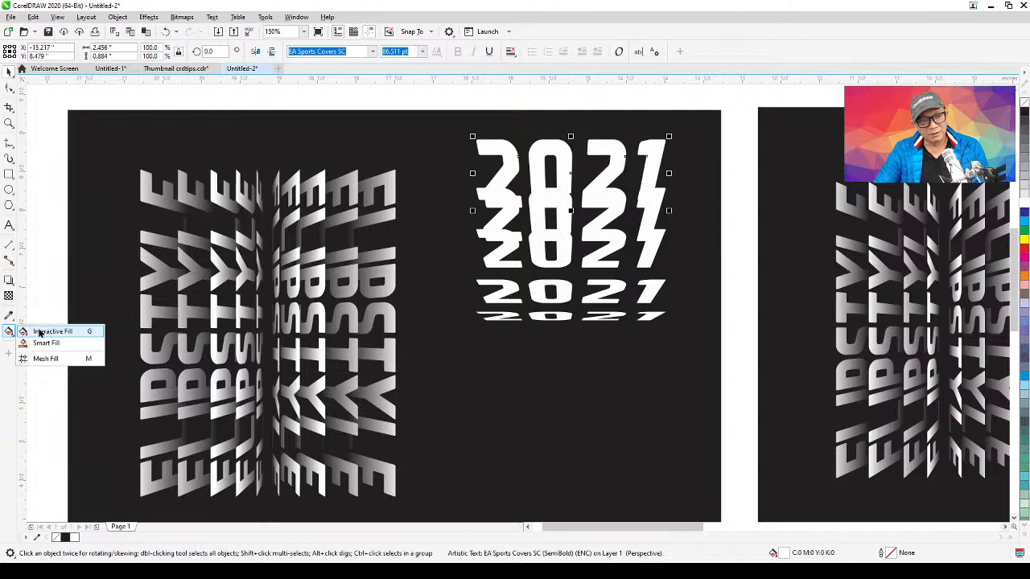
click(39, 332)
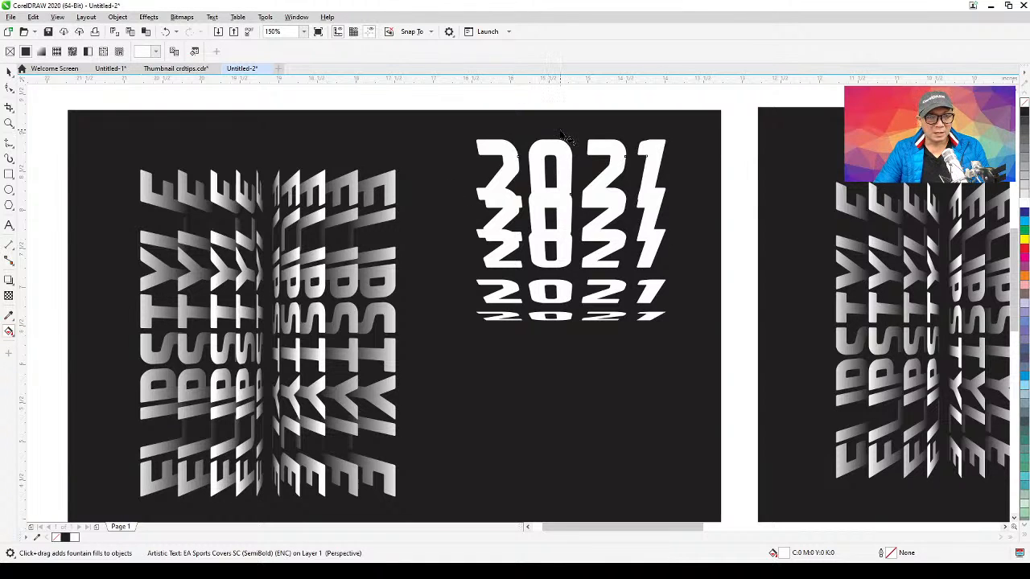
drag(560, 129, 560, 184)
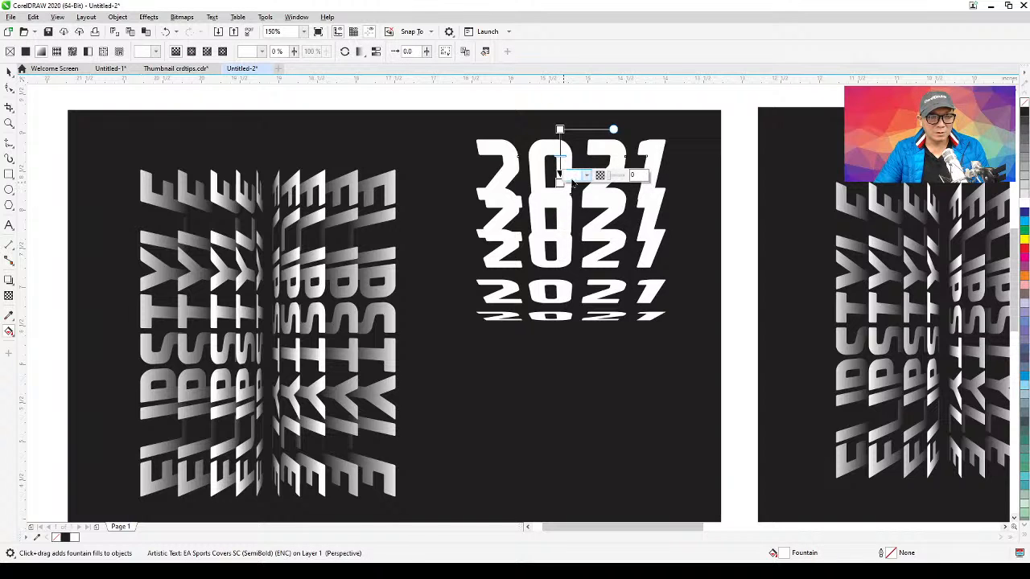
click(586, 176)
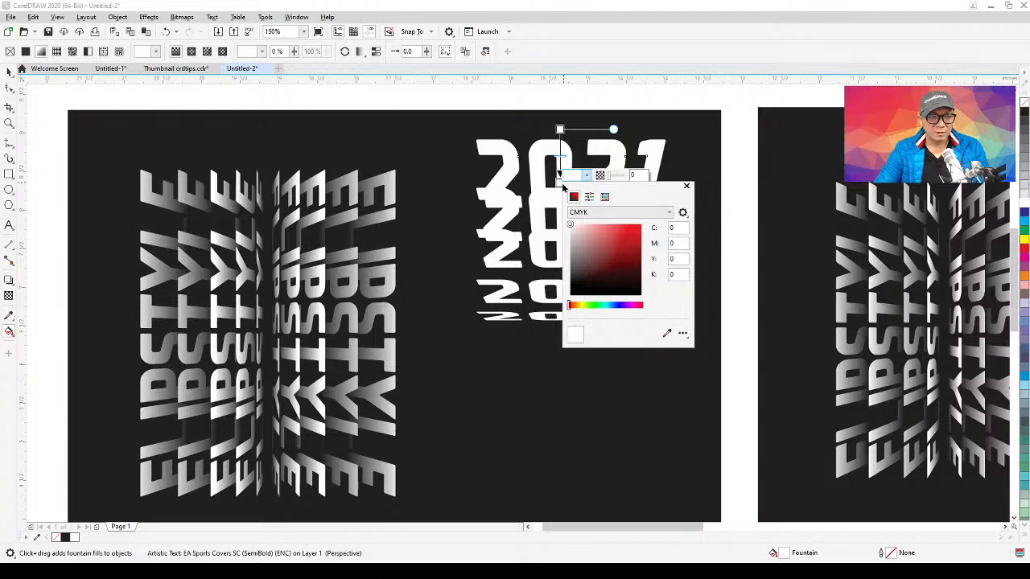
click(558, 185)
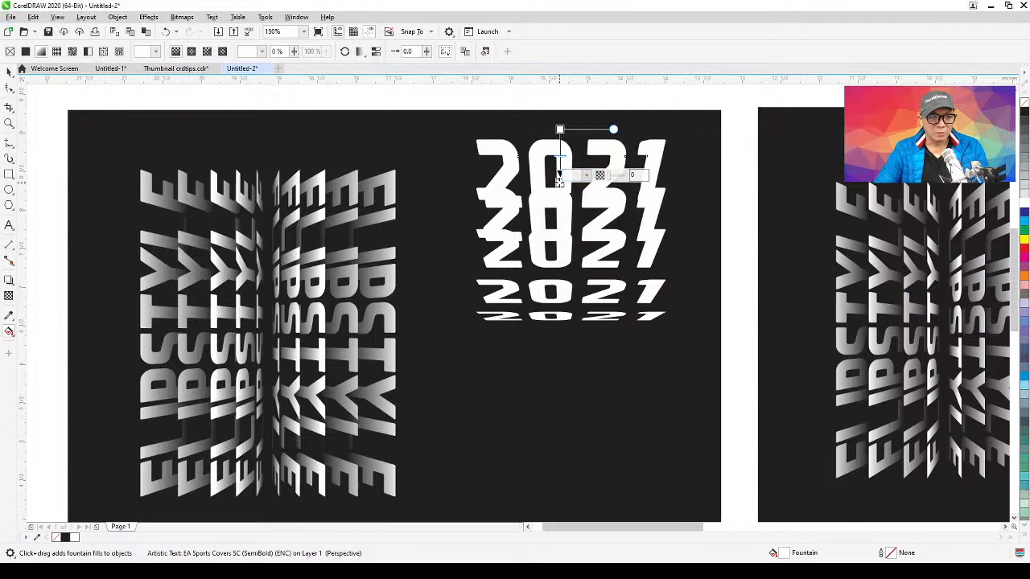
click(1026, 116)
drag(560, 129, 558, 172)
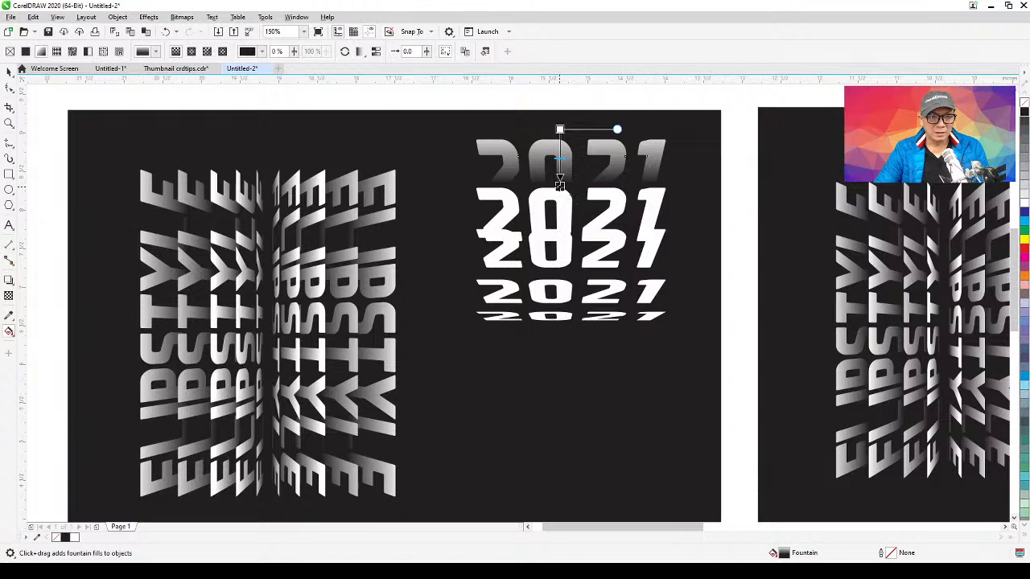
click(560, 183)
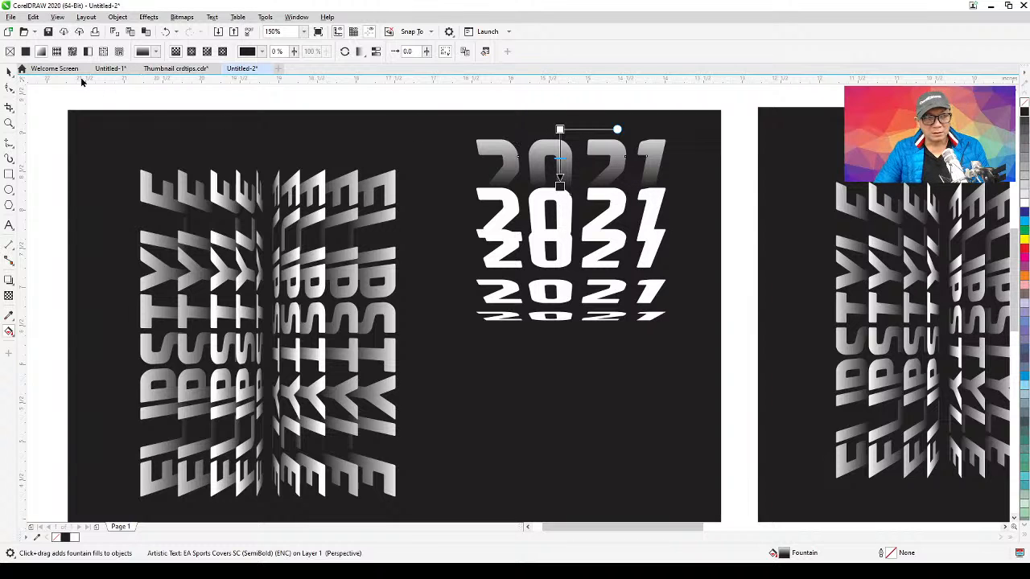
click(9, 73)
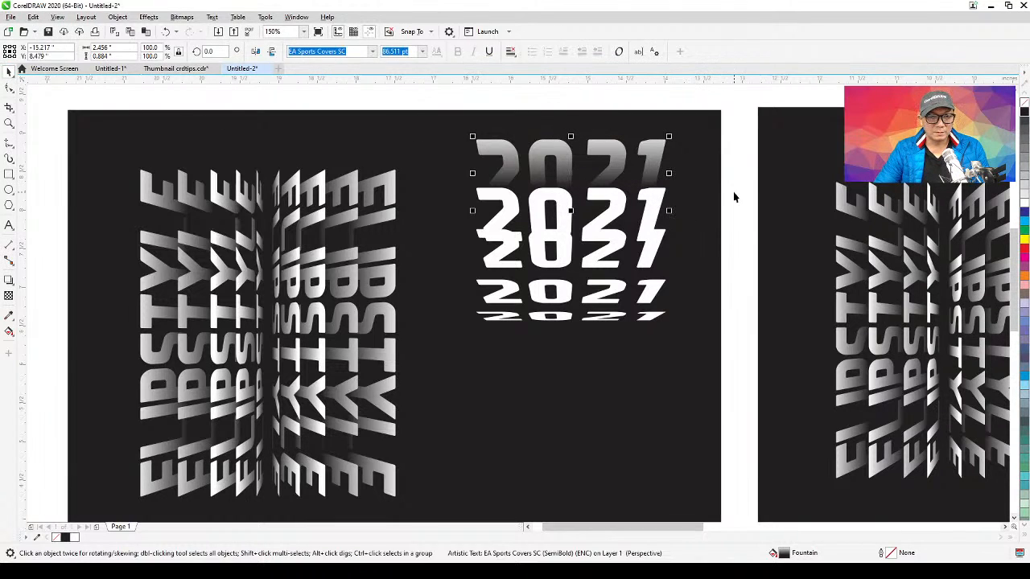
click(733, 196)
Select the four lower 2021 texts and copy only the fill property from the top 2021 onto them
click(653, 207)
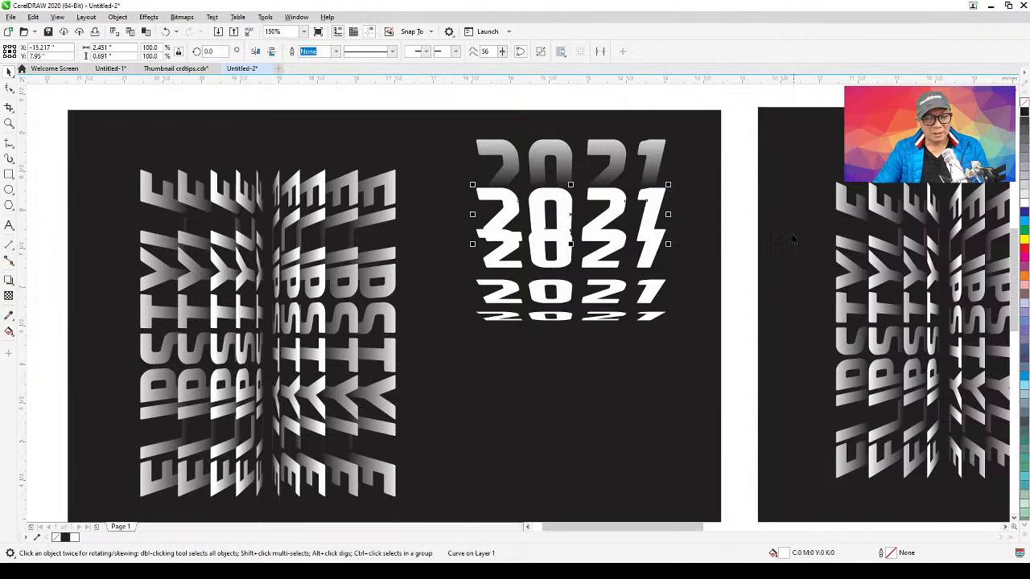
click(665, 279)
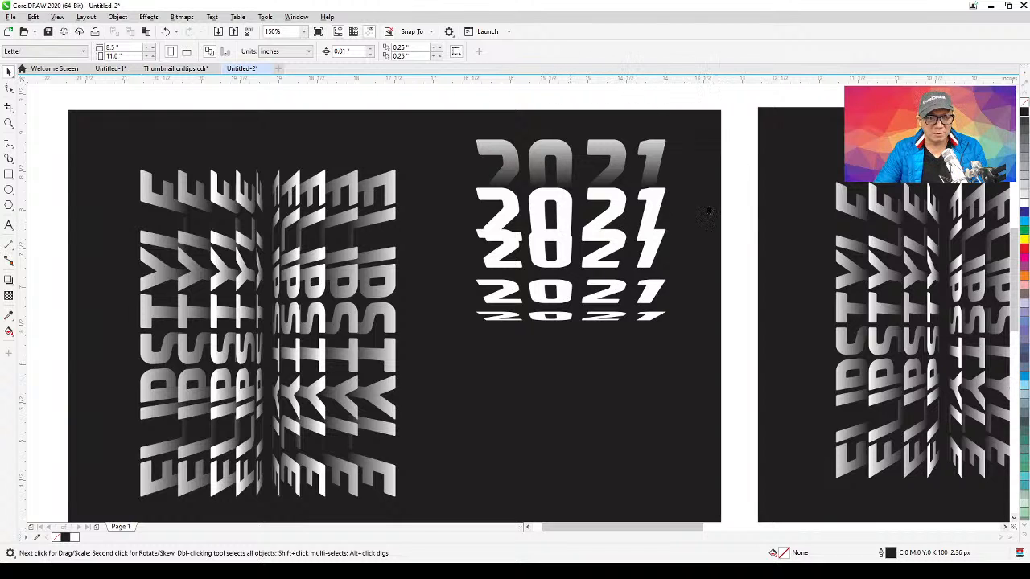
click(636, 201)
shift+click(601, 286)
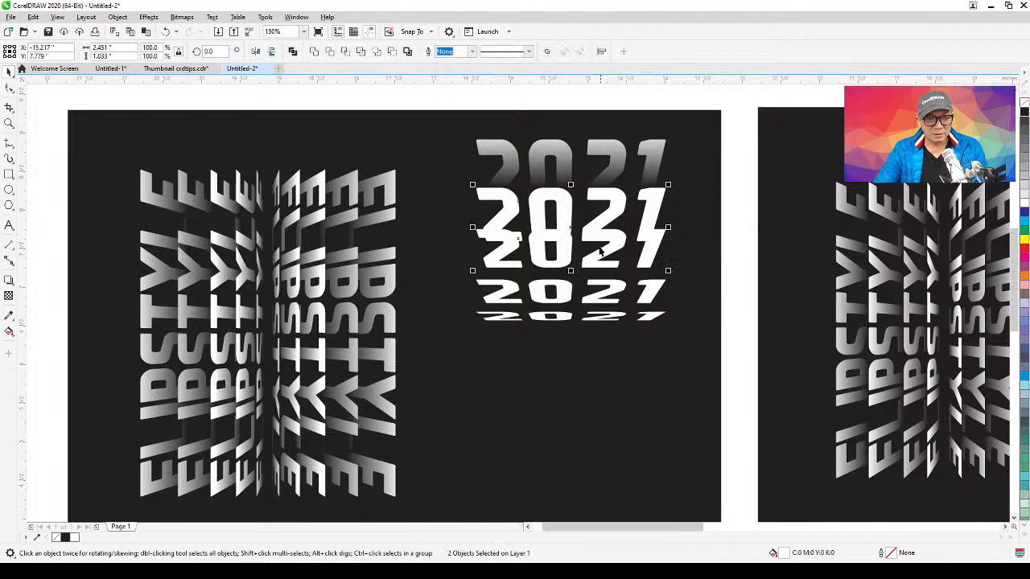
shift+click(606, 316)
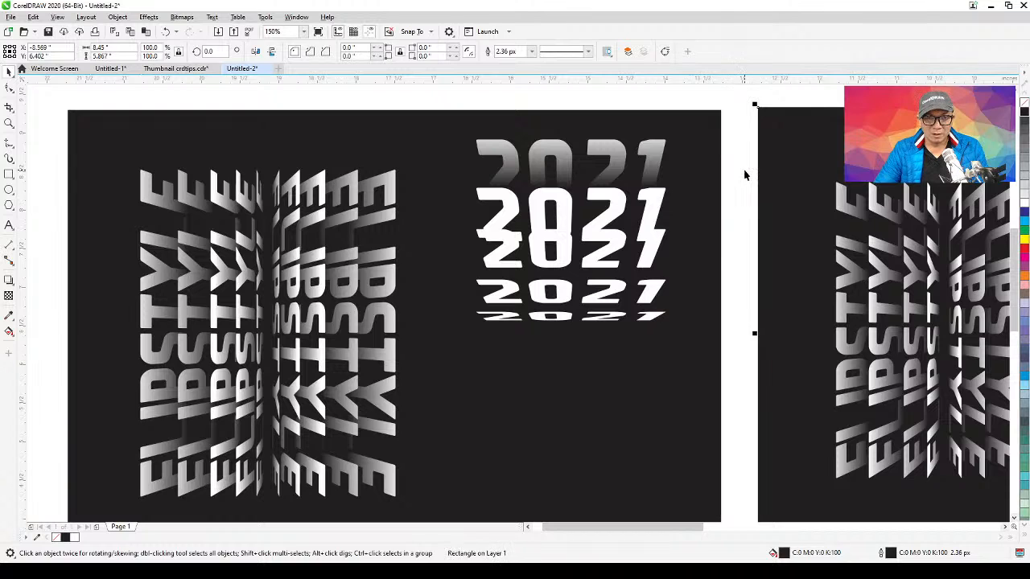
drag(738, 169, 454, 368)
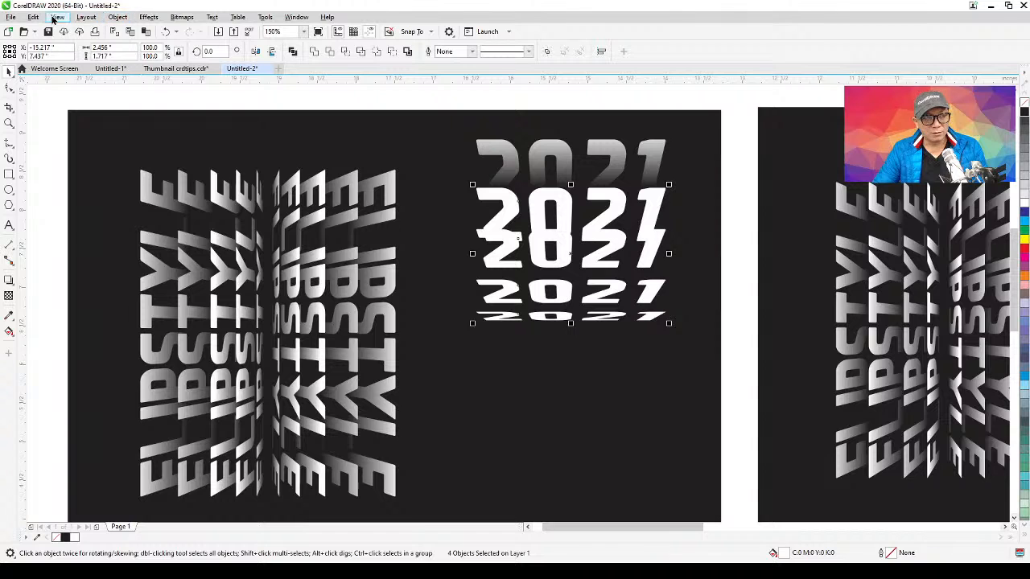
click(33, 17)
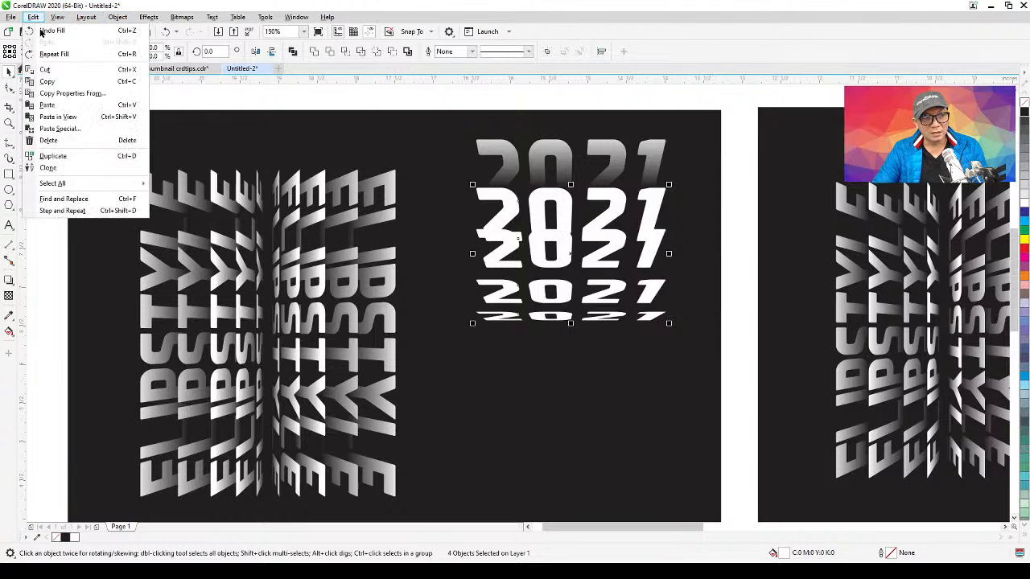
click(66, 94)
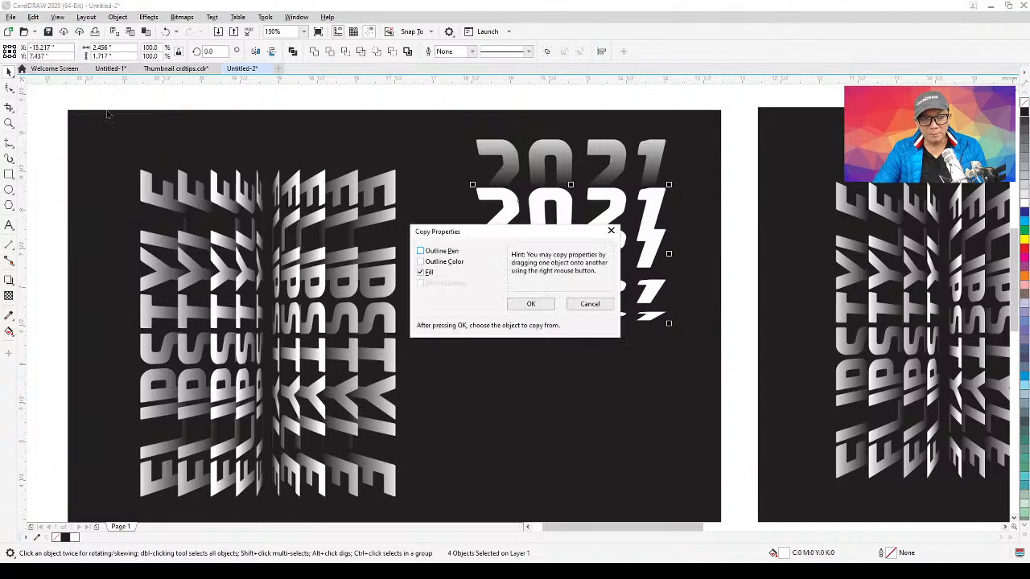
click(541, 308)
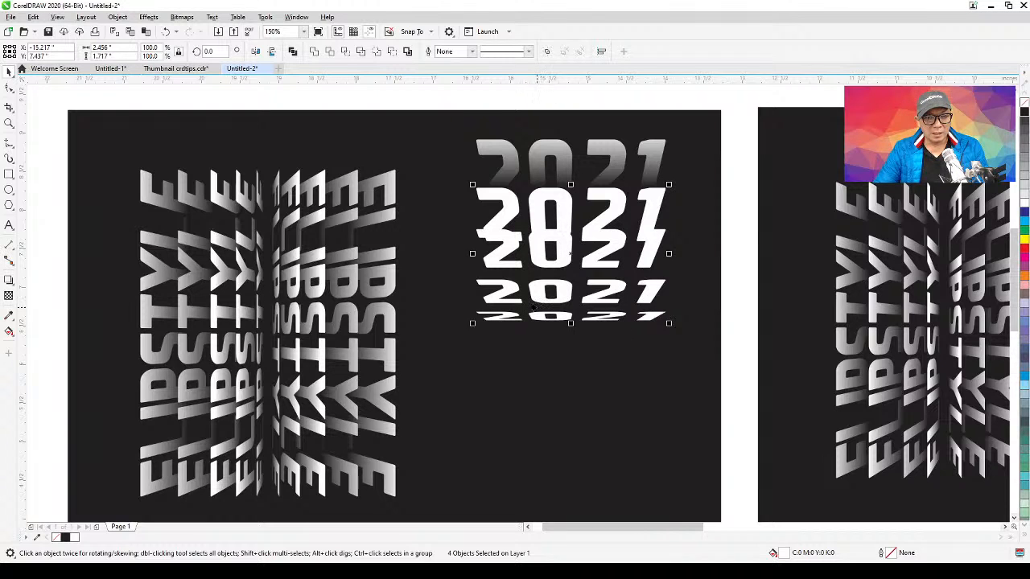
click(487, 145)
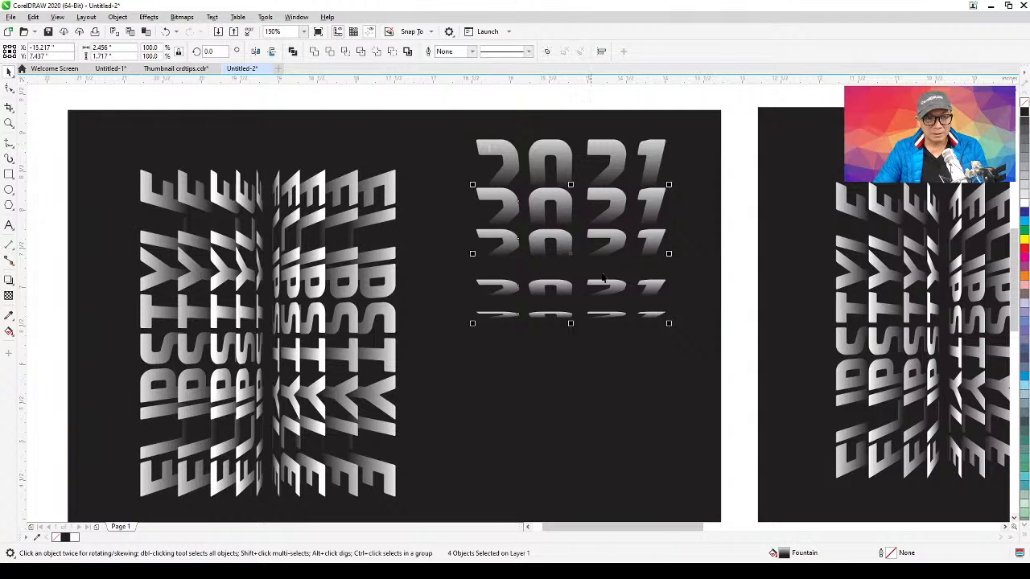
click(731, 252)
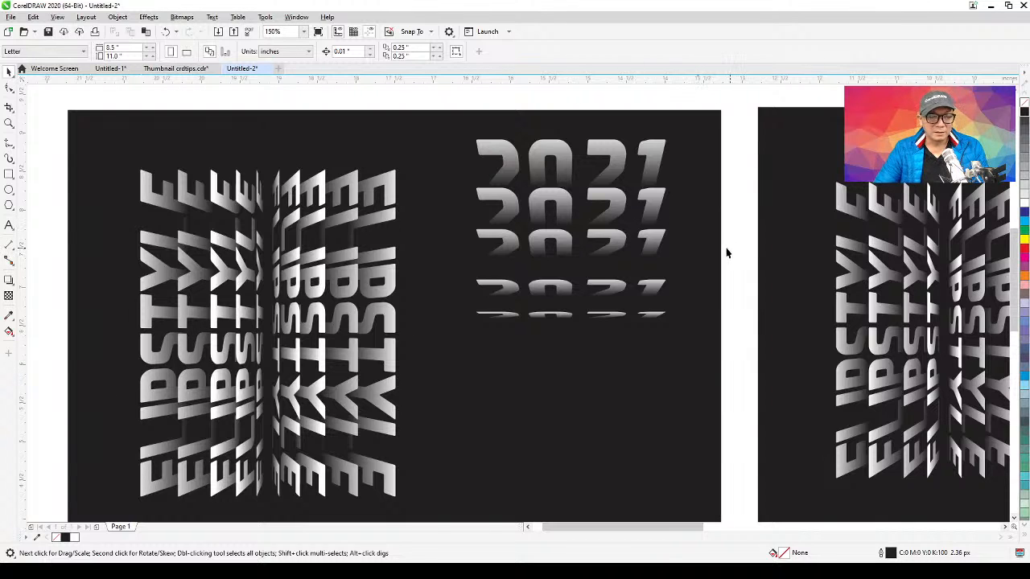
Move the second 2021 up toward the top one, and nudge the third 2021 straight up about 0.21 inches
click(619, 210)
drag(619, 210, 617, 241)
key(F10)
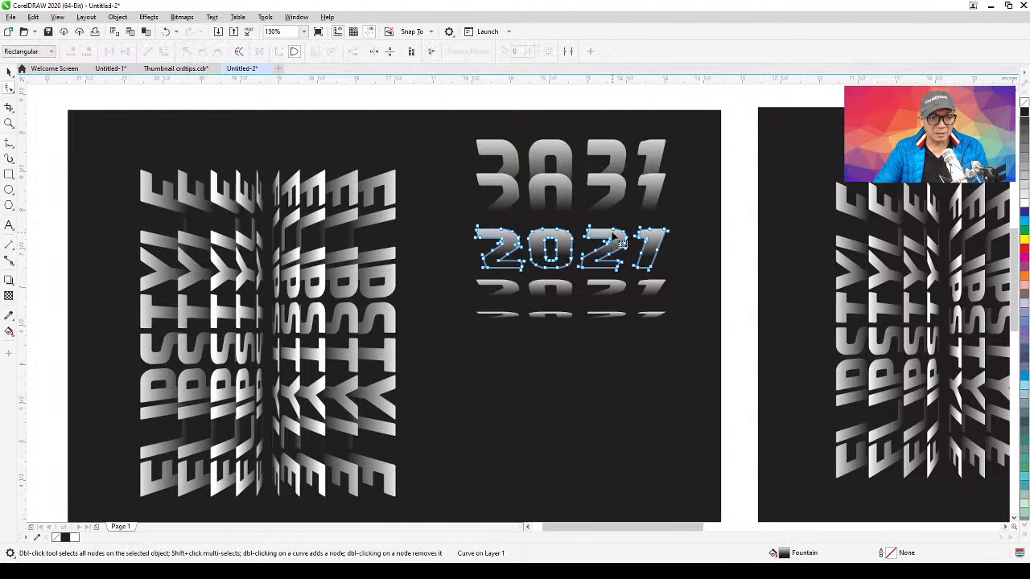
click(9, 71)
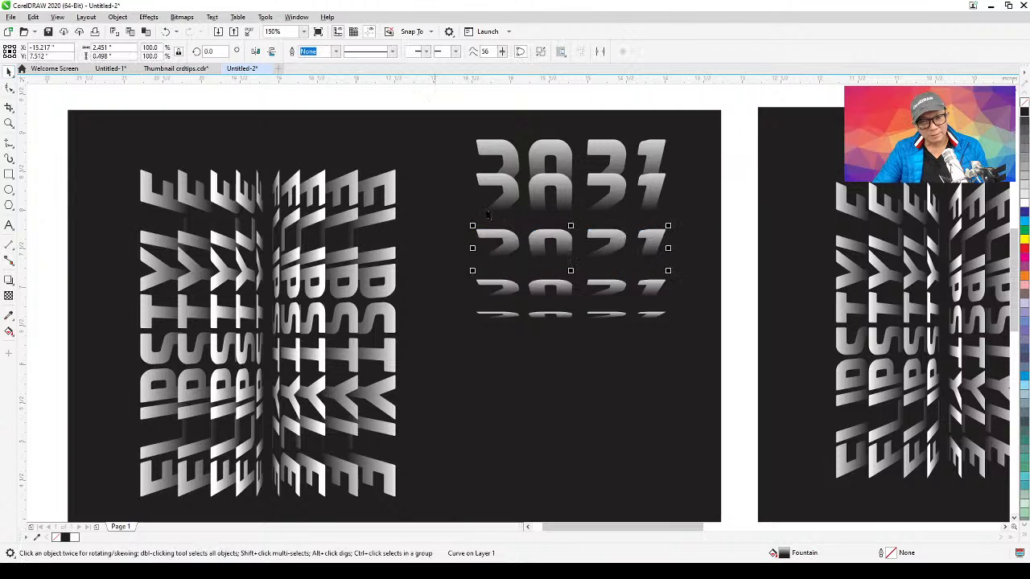
key(Up)
key(Up)
key(Up)
key(Up)
key(Up)
key(Up)
key(Up)
key(Up)
key(Up)
key(Up)
key(Up)
key(Up)
key(Up)
key(Up)
key(Up)
key(Up)
key(Up)
key(Up)
key(Up)
key(Up)
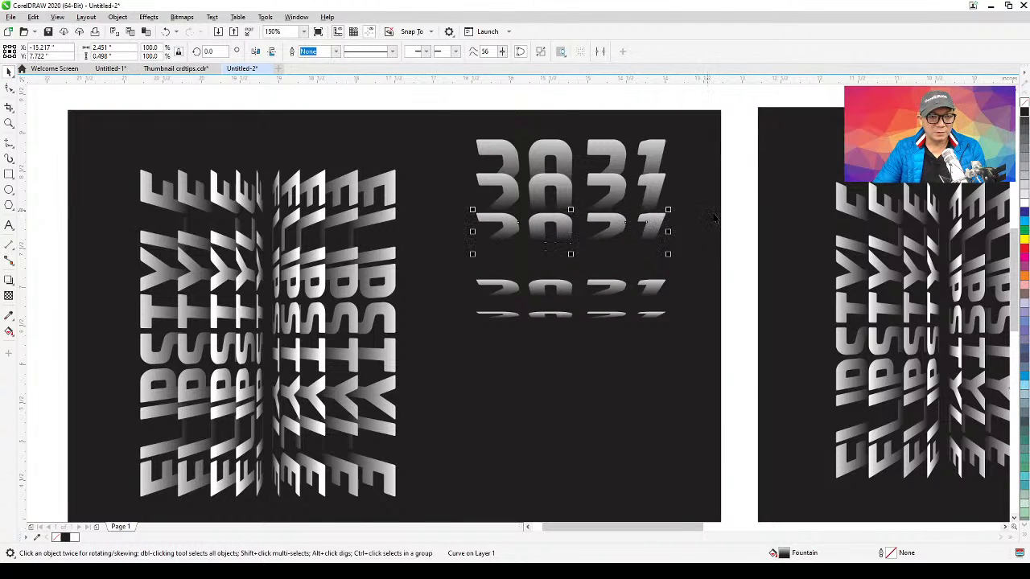
Move the fourth 2021 up about 0.52 inches and the flattened bottom 2021 up about 0.65 inches to close the gaps
click(658, 290)
drag(659, 290, 656, 240)
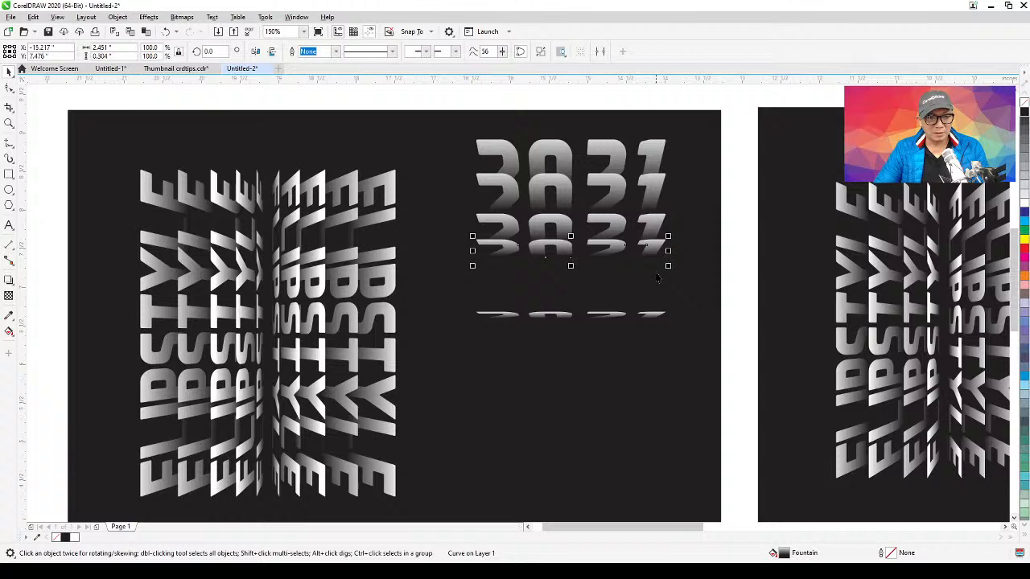
click(649, 318)
drag(648, 317, 648, 265)
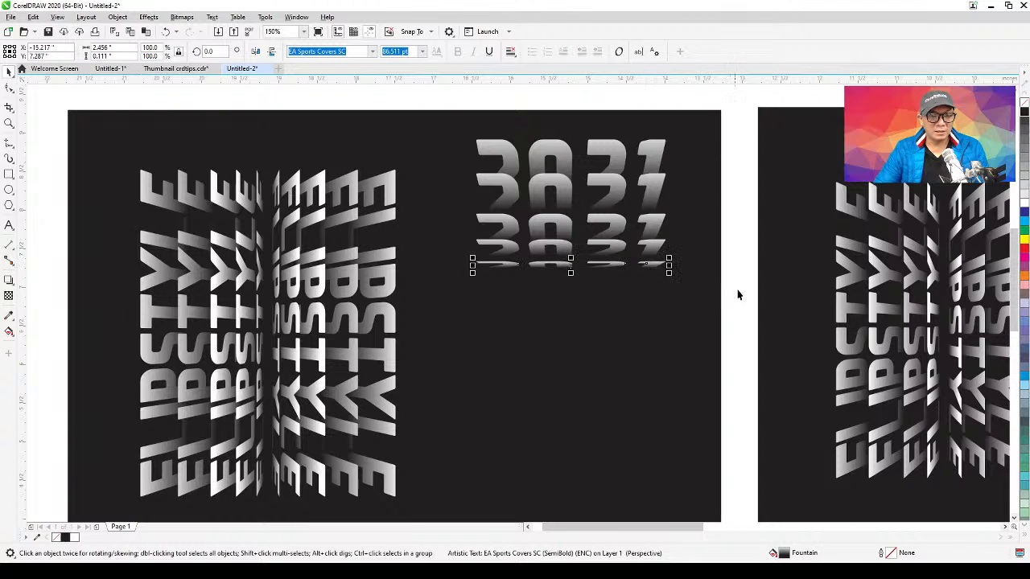
click(742, 300)
Compare the stack with the finished 2021 sample, and move the topmost 2021 up and the second one slightly up
drag(742, 301, 344, 327)
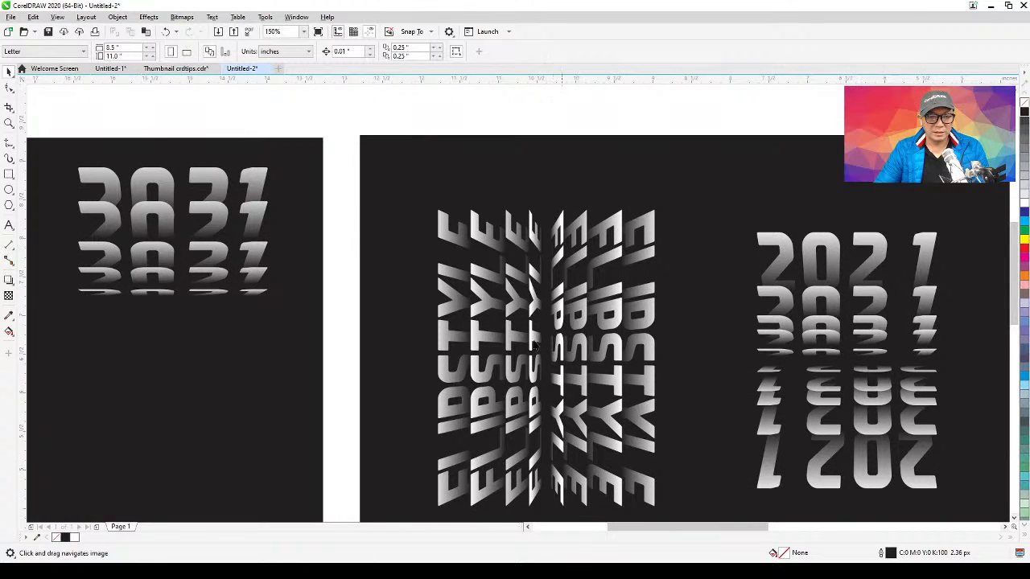
drag(478, 361, 752, 367)
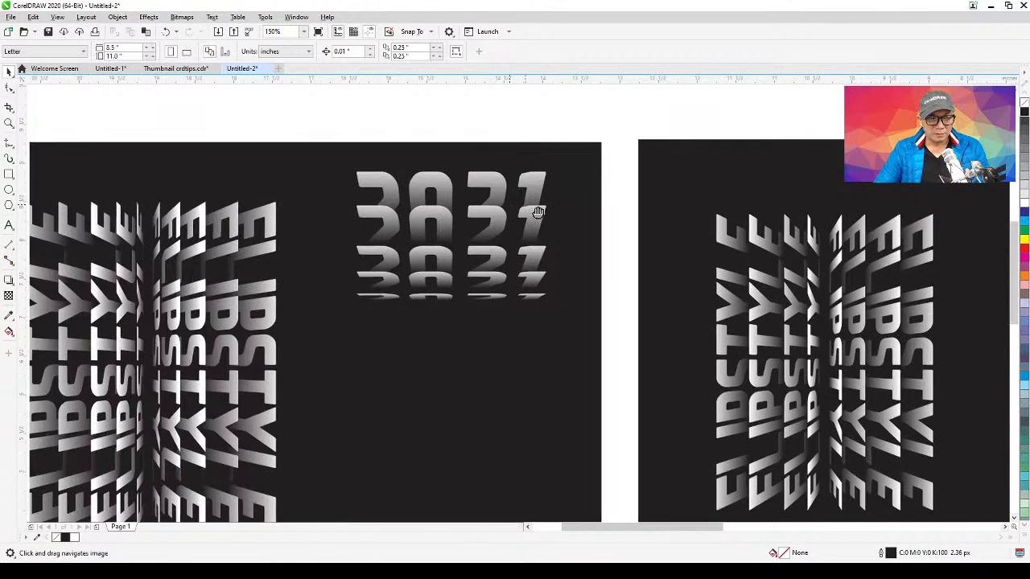
drag(539, 212, 592, 176)
click(594, 195)
click(602, 240)
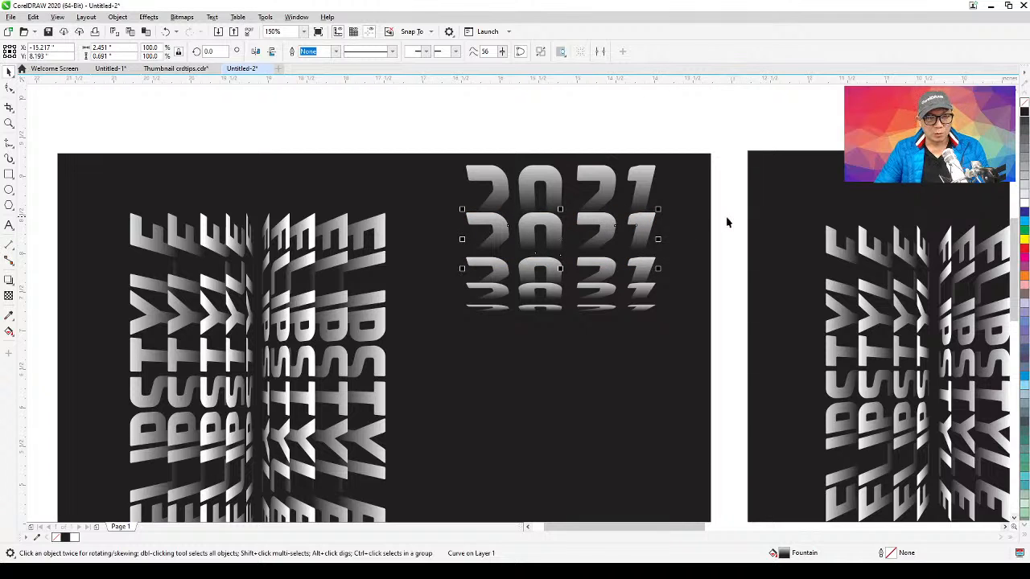
Extend the topmost 2021's fountain fill by moving its black end straight down, below the text's lower edge
click(636, 186)
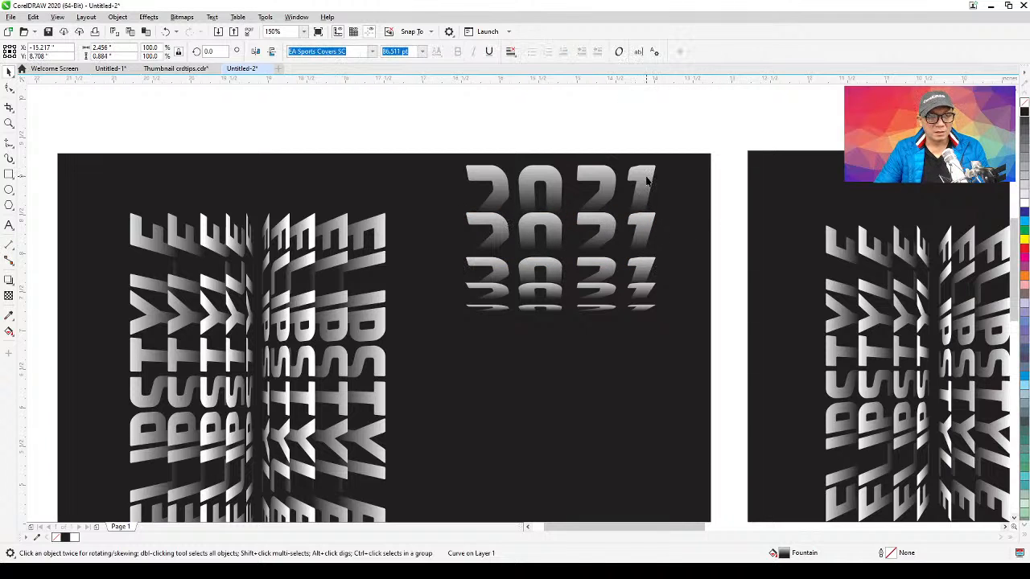
click(10, 333)
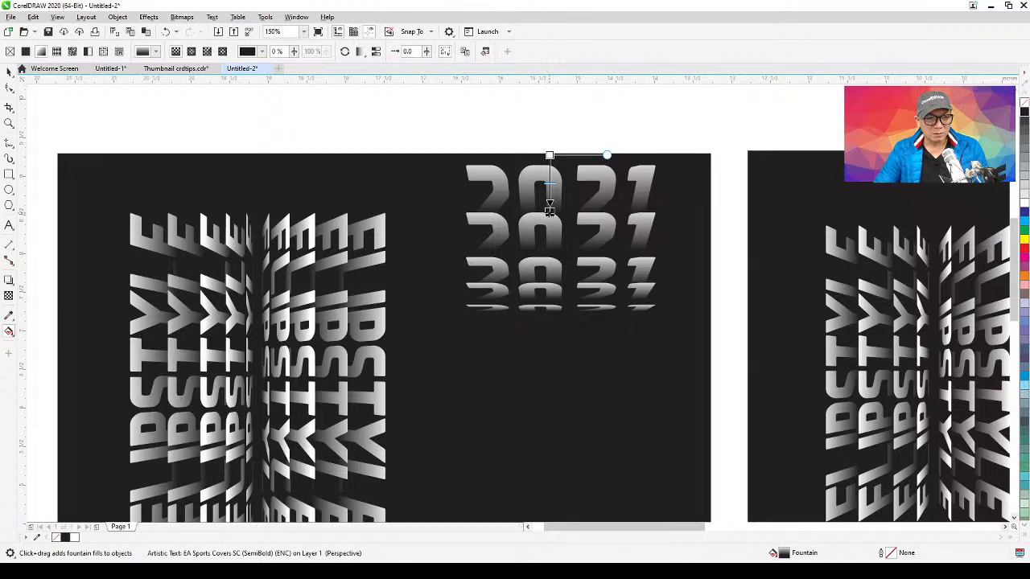
drag(548, 211, 549, 227)
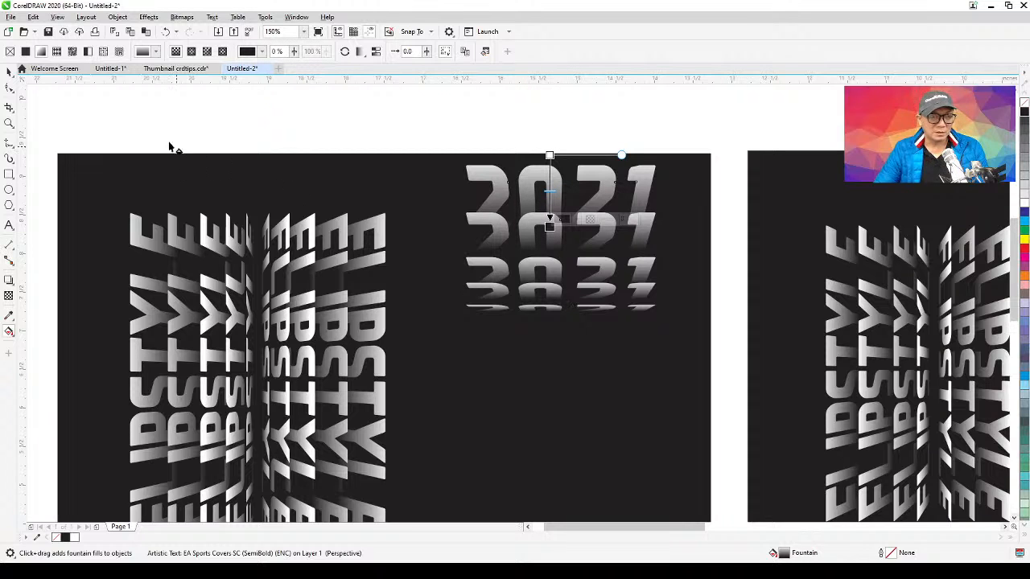
click(9, 71)
click(259, 114)
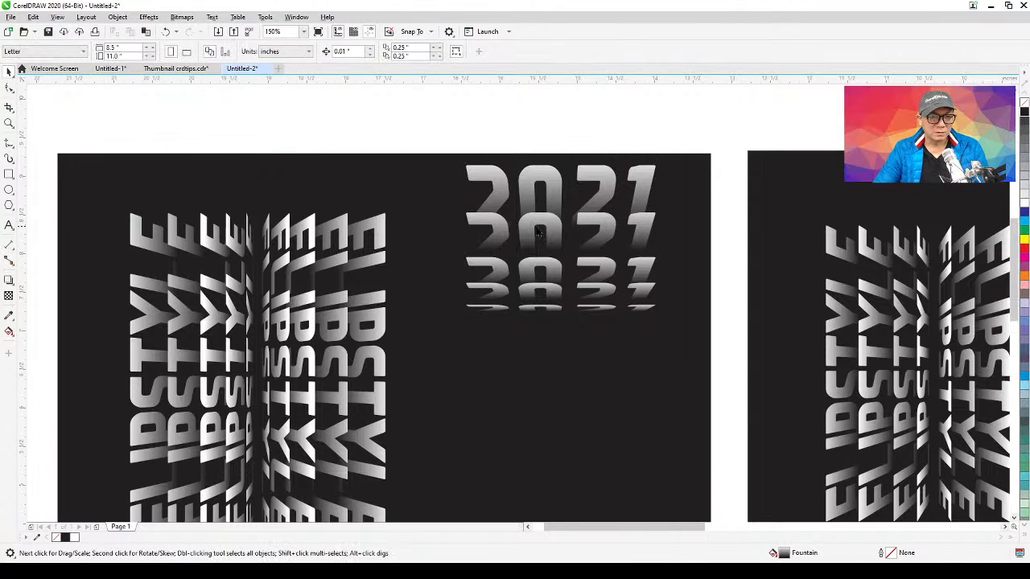
Nudge the second 2021 straight down about 0.17 inches to uncover more of the top 2021
click(605, 222)
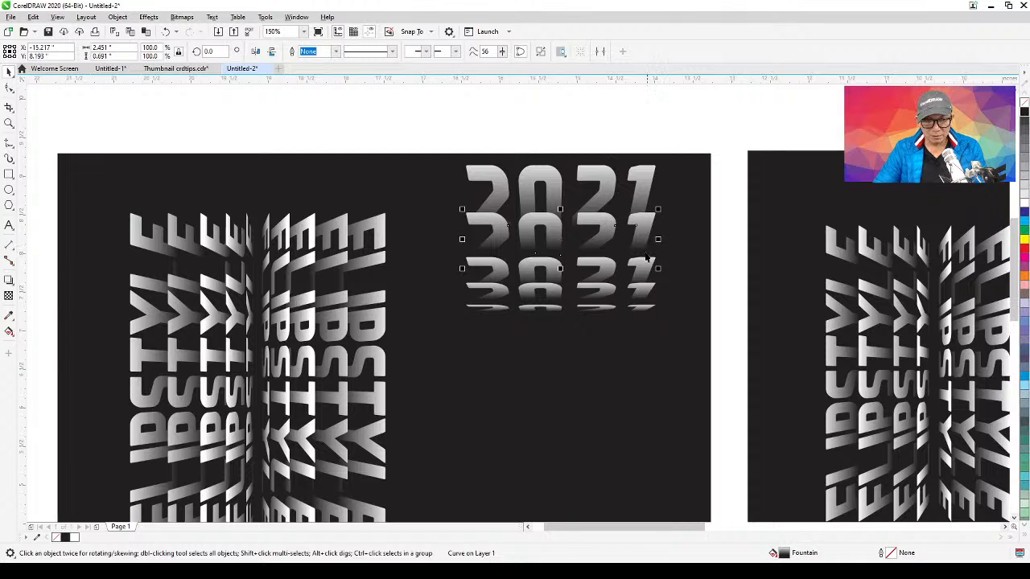
key(Down)
key(Down)
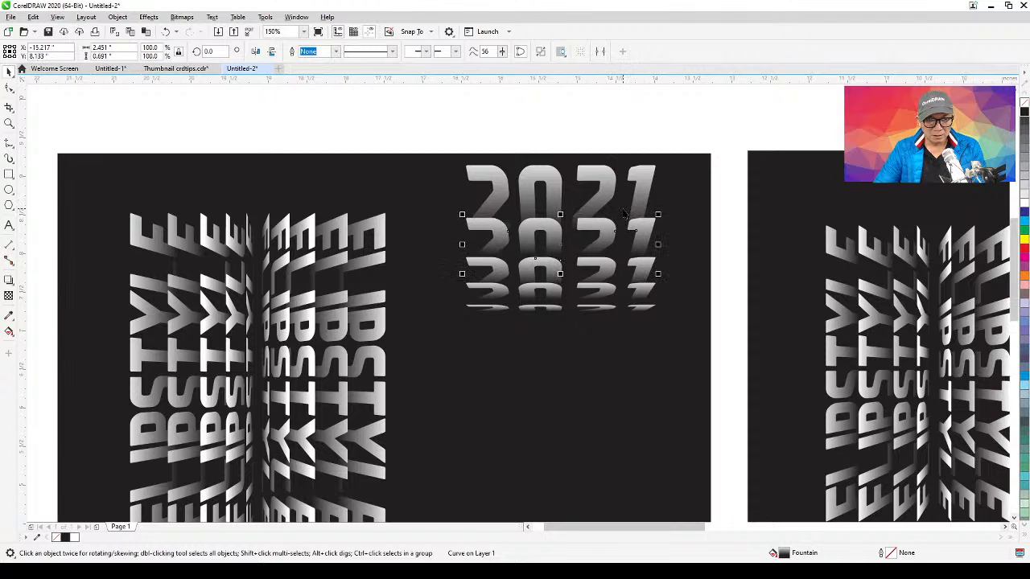
key(Down)
key(Down)
key(Down)
key(Down)
key(Down)
key(Down)
key(Down)
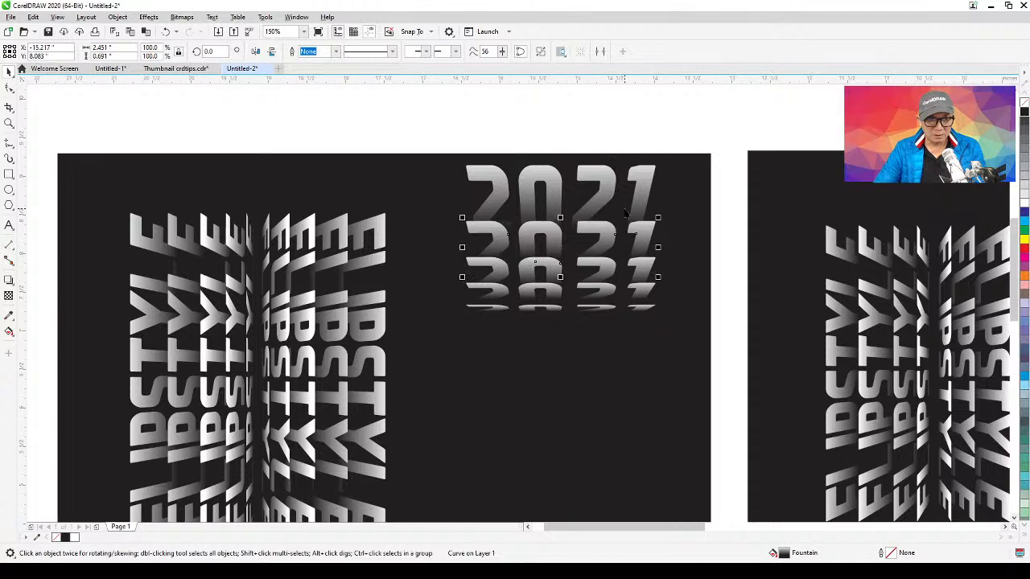
key(Down)
key(Down)
key(Down)
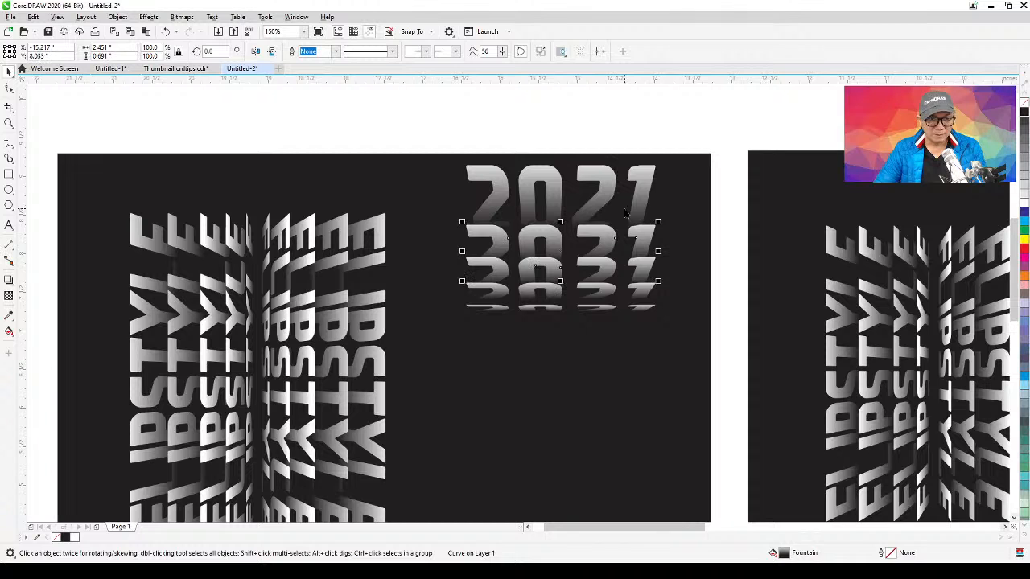
Stretch the topmost 2021's fountain fill slightly further down by its black end
click(611, 193)
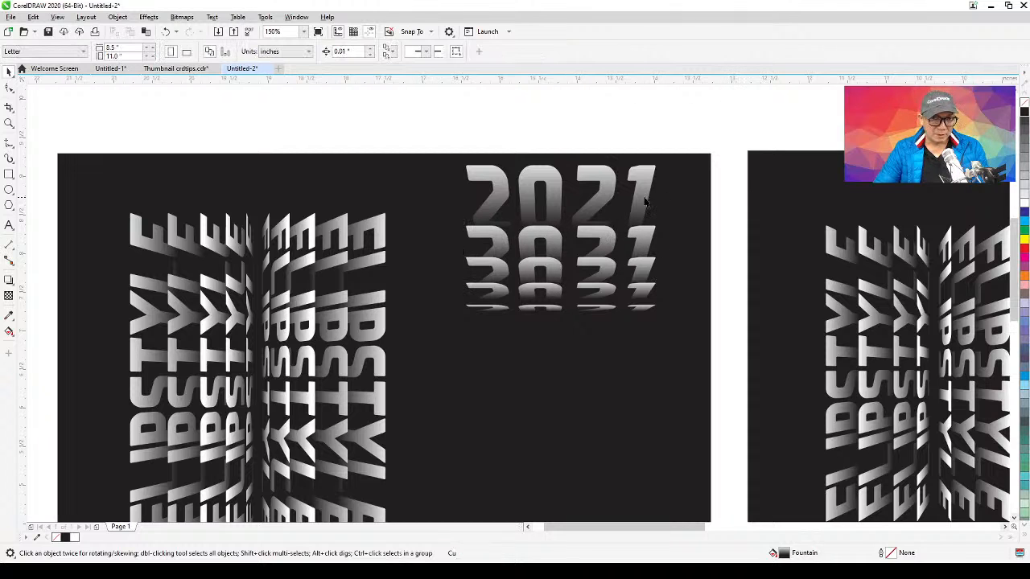
click(10, 331)
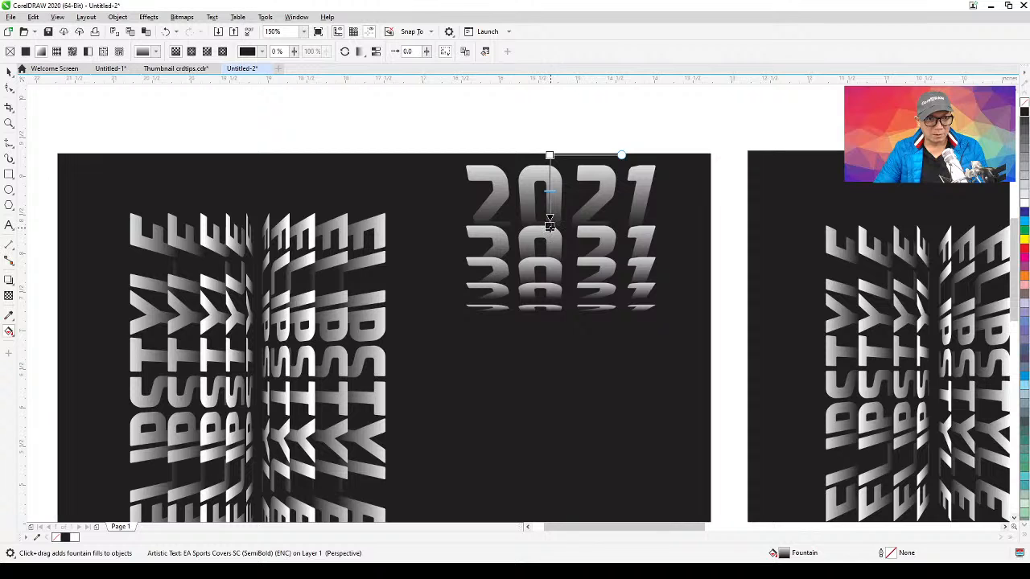
drag(549, 227, 549, 233)
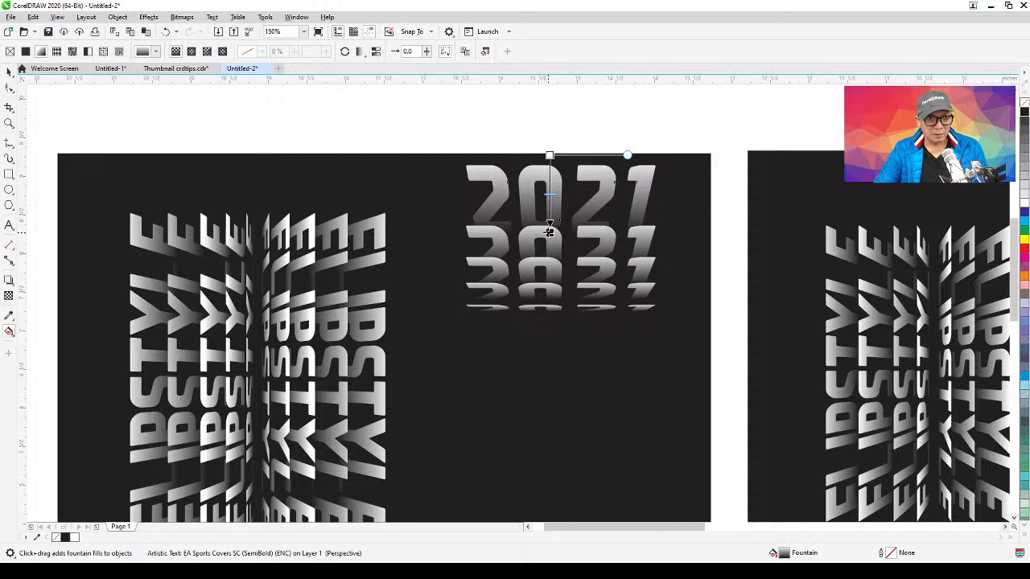
click(9, 71)
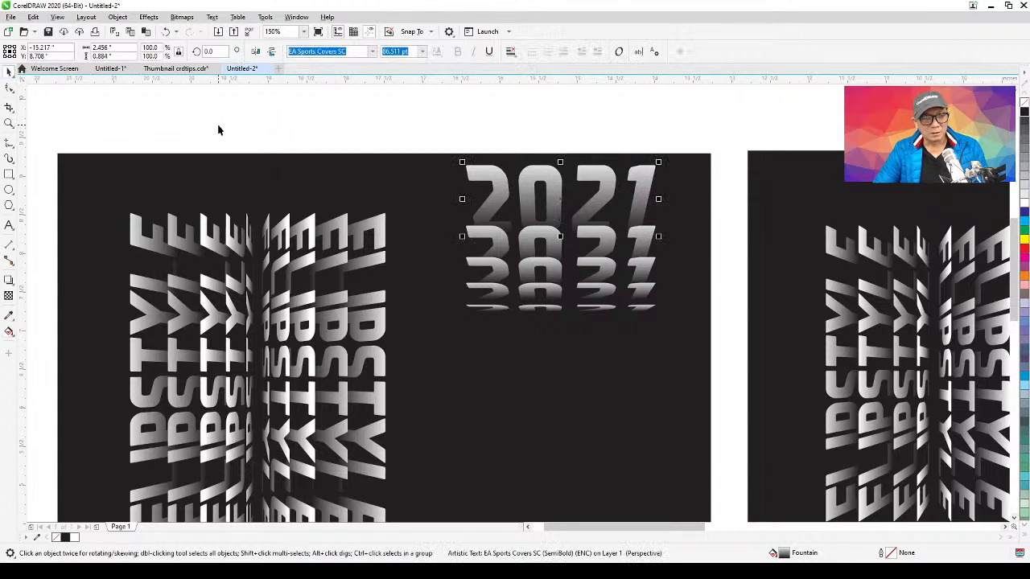
click(218, 129)
Nudge the lower 2021 texts, including the flattened bottom one, slightly down to even out the stack's spacing
click(551, 272)
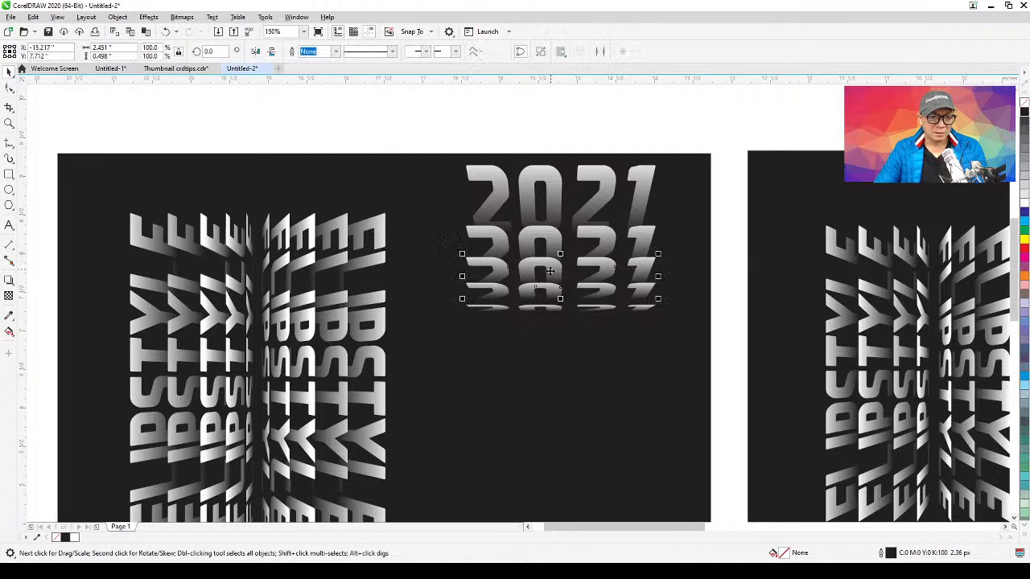
click(535, 309)
click(530, 309)
drag(530, 309, 532, 264)
click(530, 289)
click(531, 260)
click(532, 264)
click(535, 235)
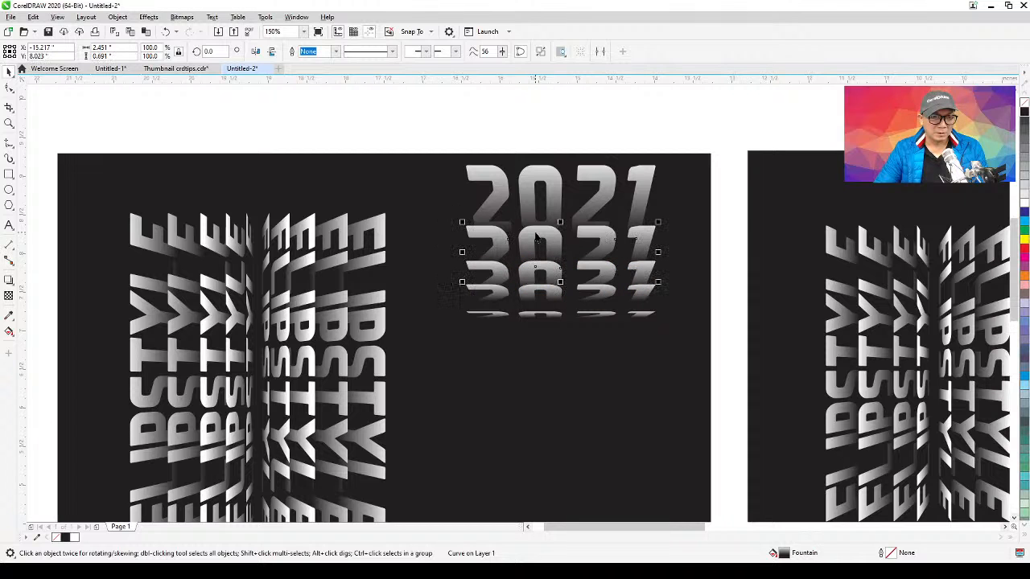
click(717, 207)
Select the five stacked 2021 texts, create a vertically mirrored copy, and place it directly below the original stack
key(h)
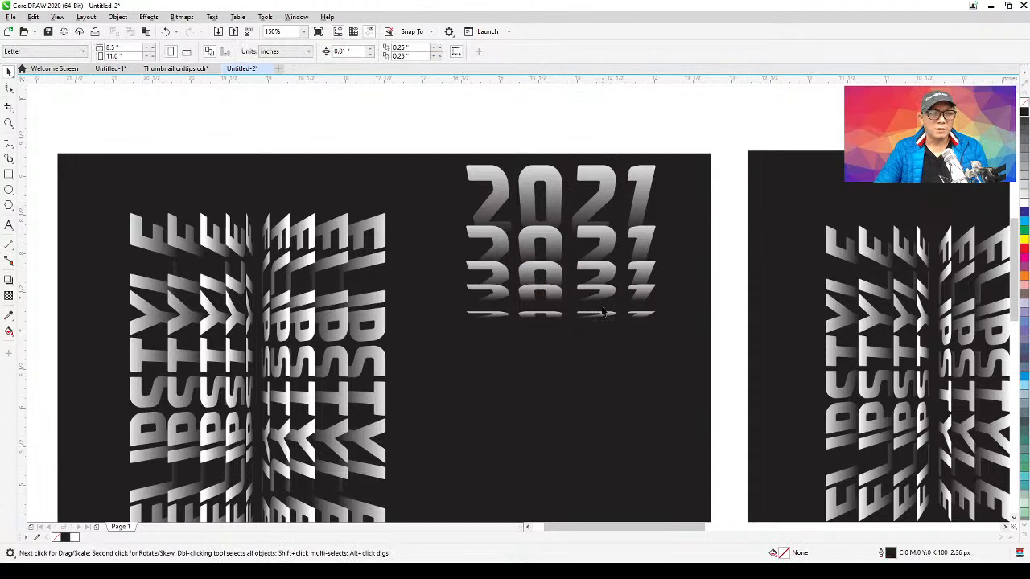
drag(605, 314, 599, 320)
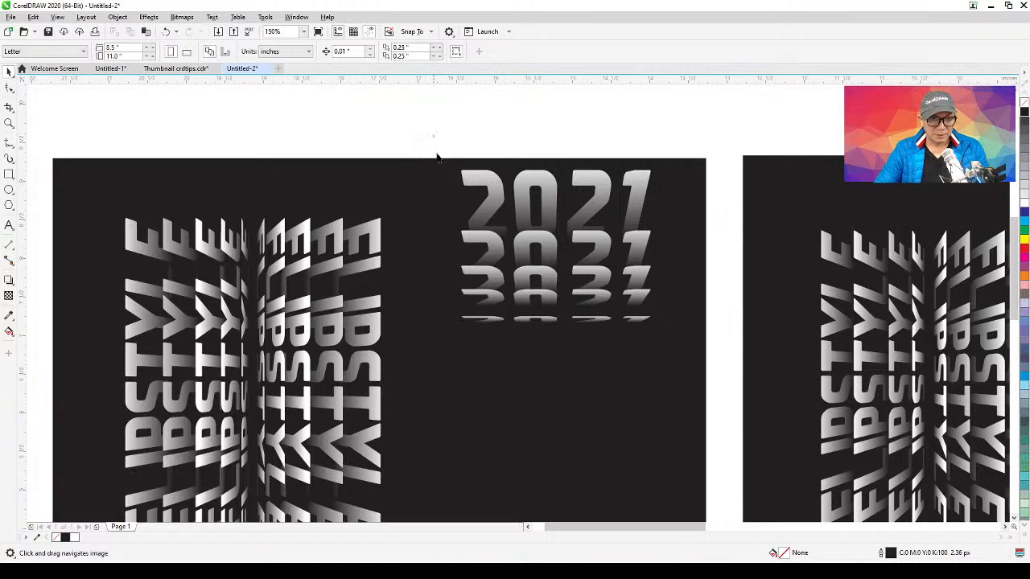
key(space)
drag(435, 151, 708, 365)
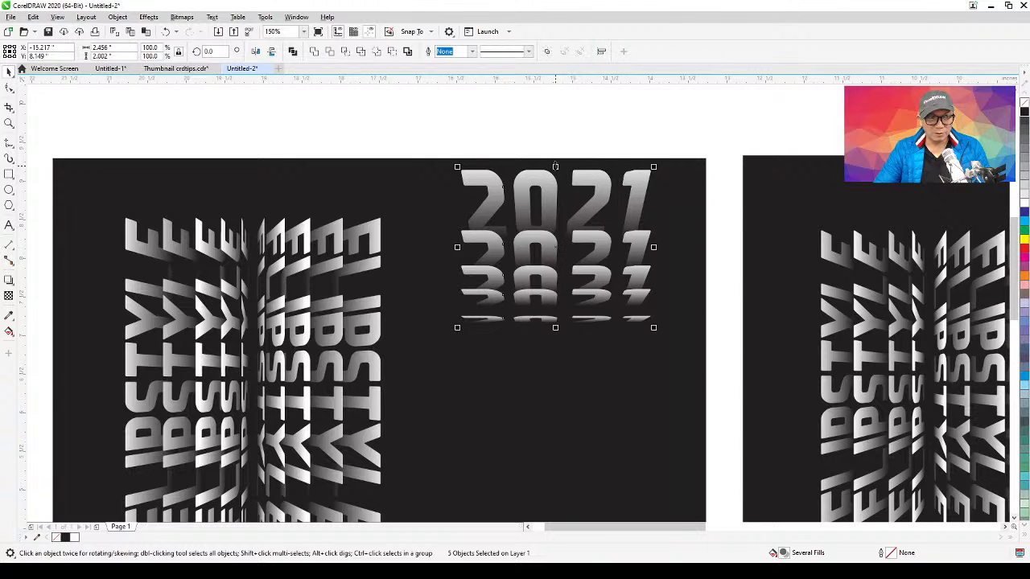
click(272, 52)
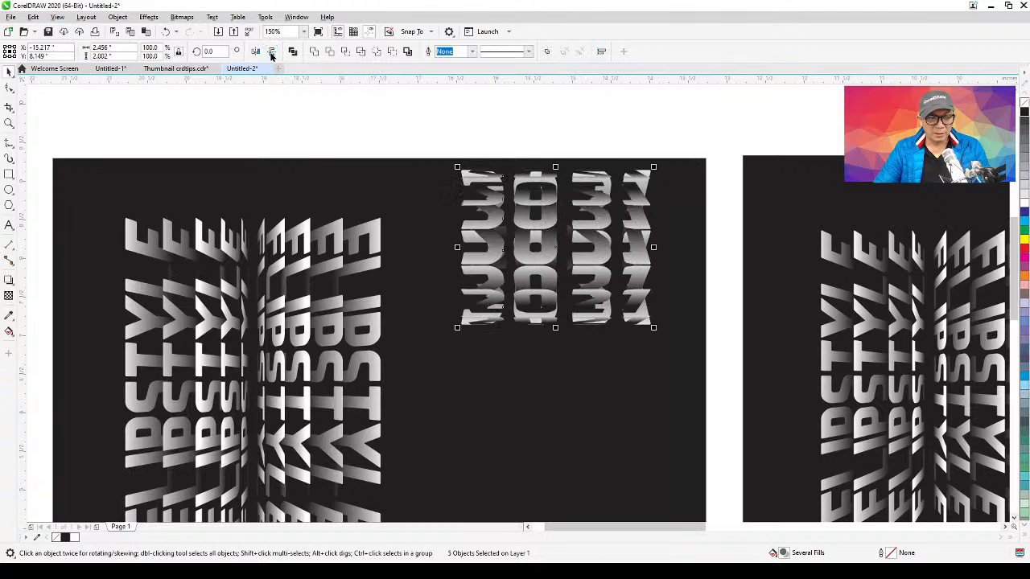
drag(509, 243, 519, 419)
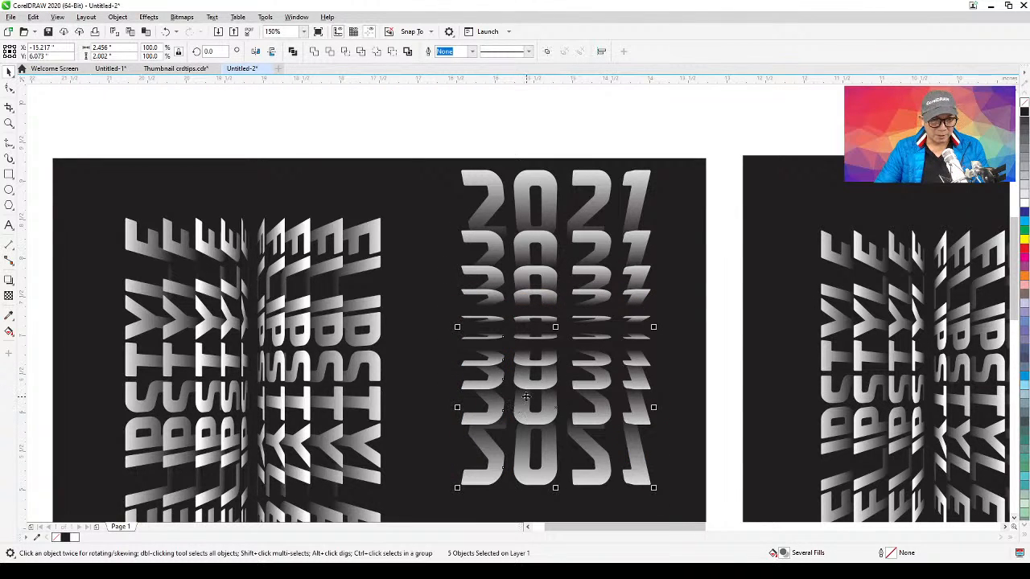
Compare the mirrored stack with the finished 2021 sample, undoing the accidental move of the sample's dark background
key(h)
drag(671, 394, 688, 352)
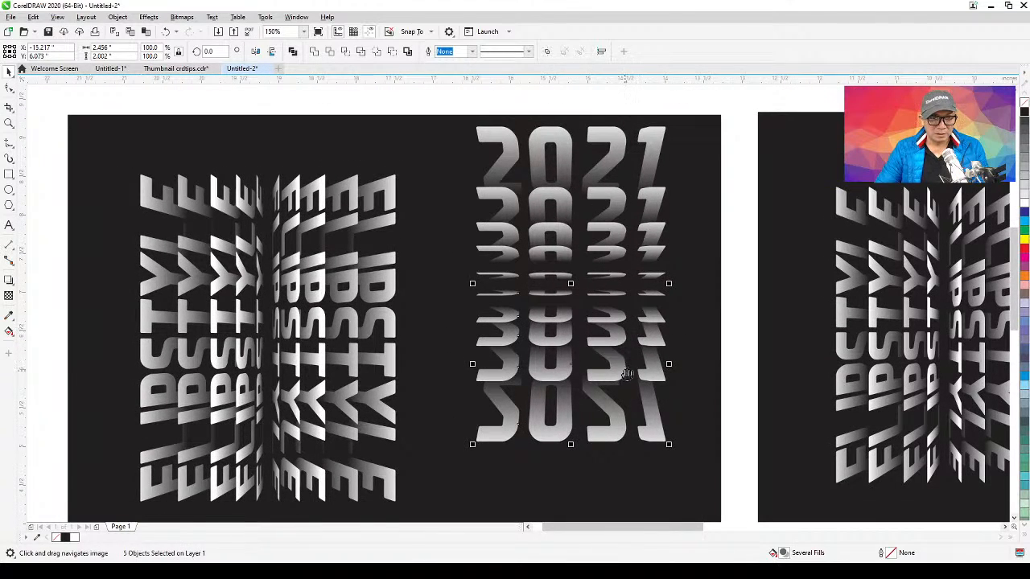
drag(626, 382, 615, 392)
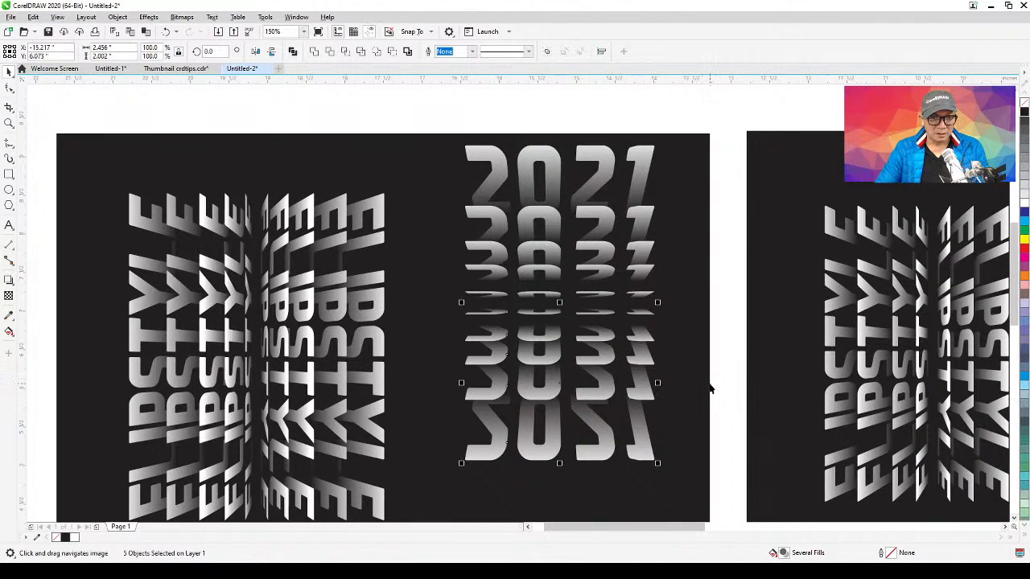
drag(710, 381, 612, 376)
drag(945, 386, 675, 393)
drag(850, 409, 751, 395)
drag(662, 414, 790, 399)
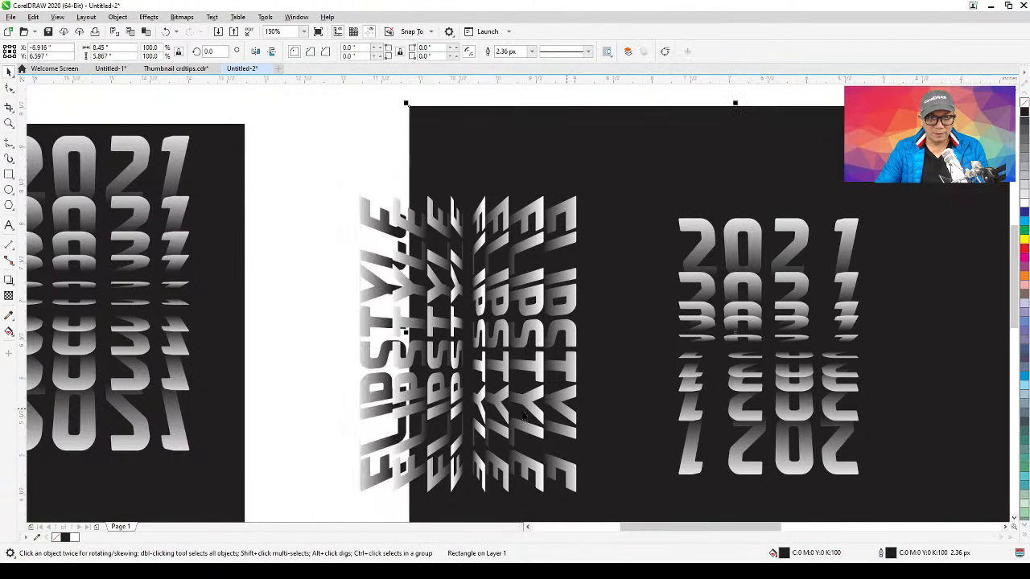
key(ctrl+z)
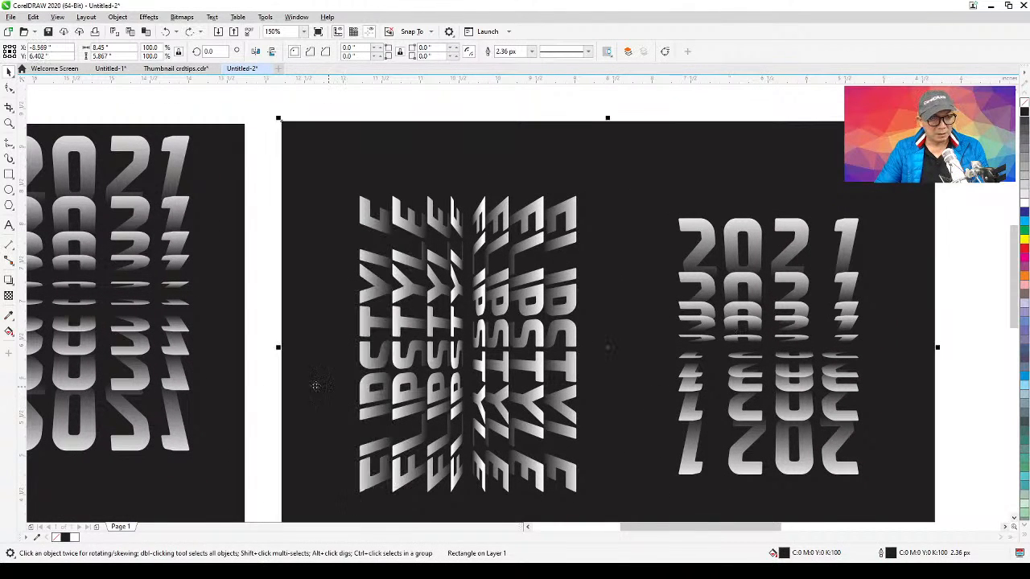
key(h)
drag(269, 391, 620, 351)
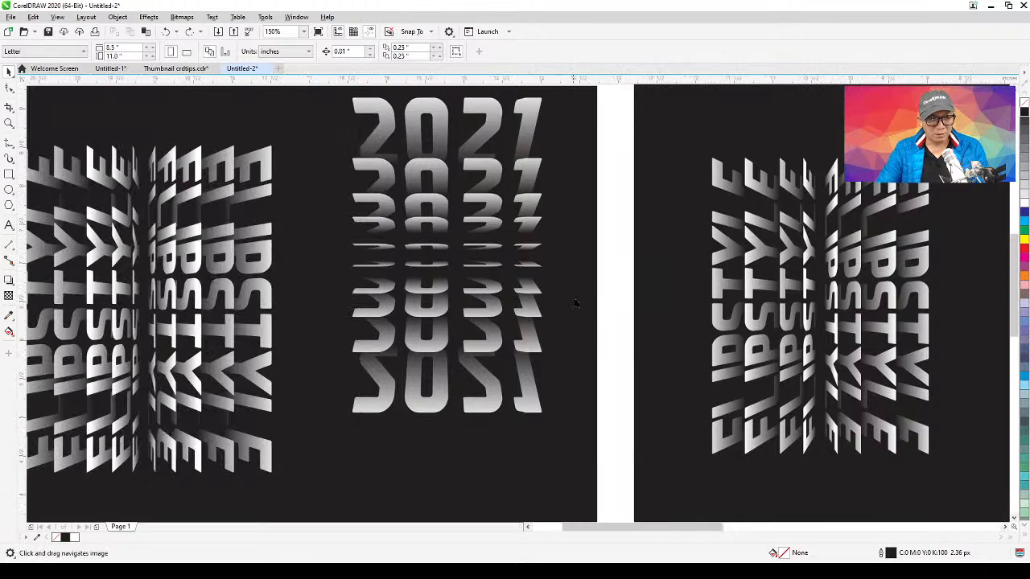
Mirror the four larger 2021 texts of the lower copy horizontally, leaving out the flattened one
drag(611, 268, 314, 473)
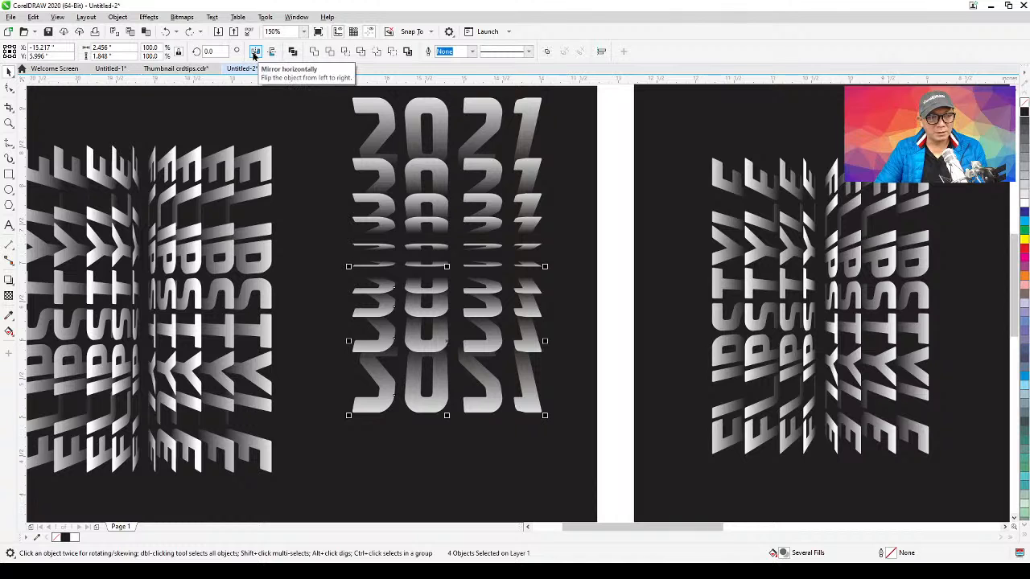
click(254, 52)
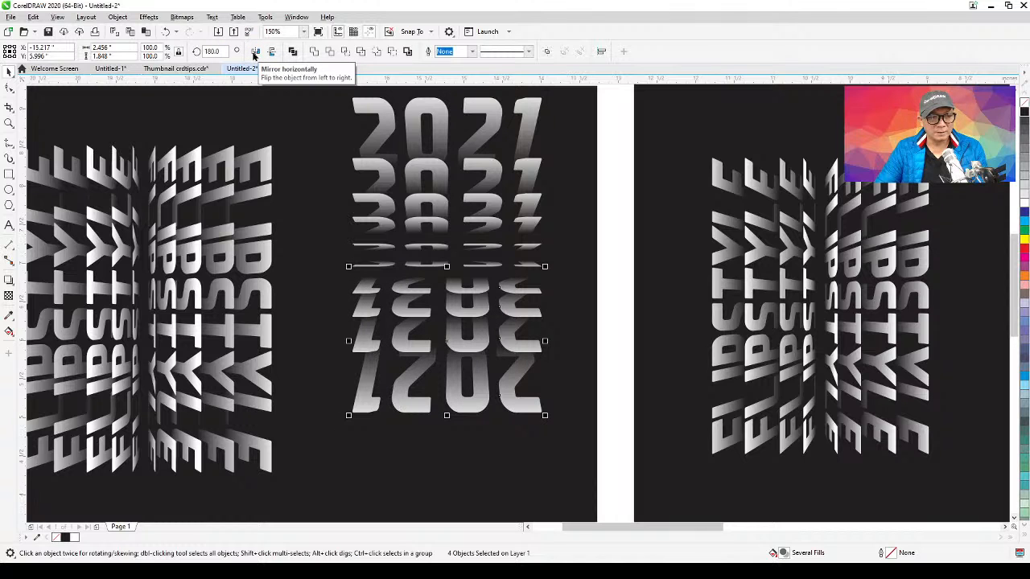
click(598, 253)
Select all ten 2021 texts and move them straight down about 0.64 inches to align vertically with the FLIPSTYLE artwork
scroll(597, 274, down, 1)
drag(596, 282, 647, 292)
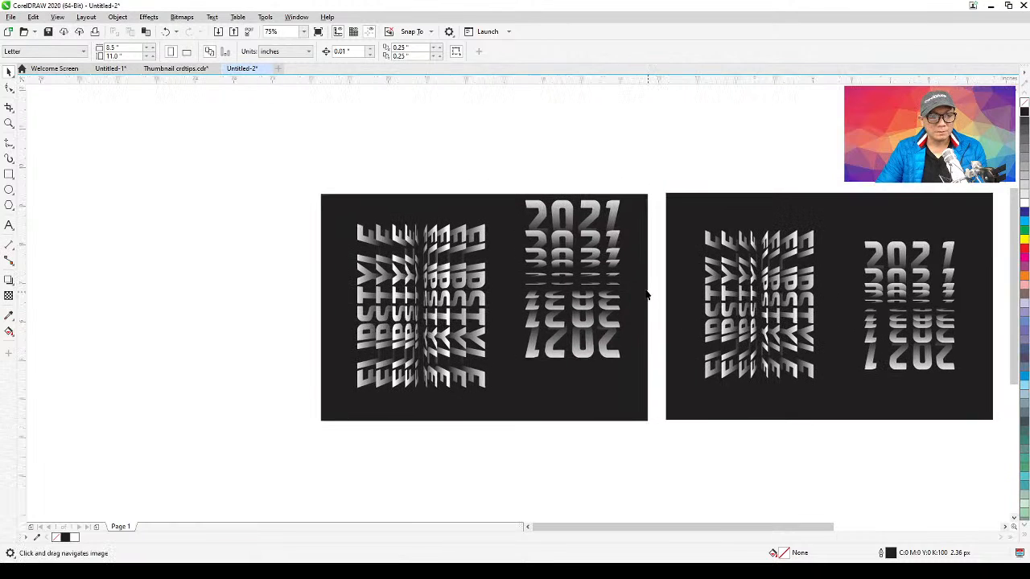
drag(507, 177, 643, 398)
drag(586, 349, 588, 374)
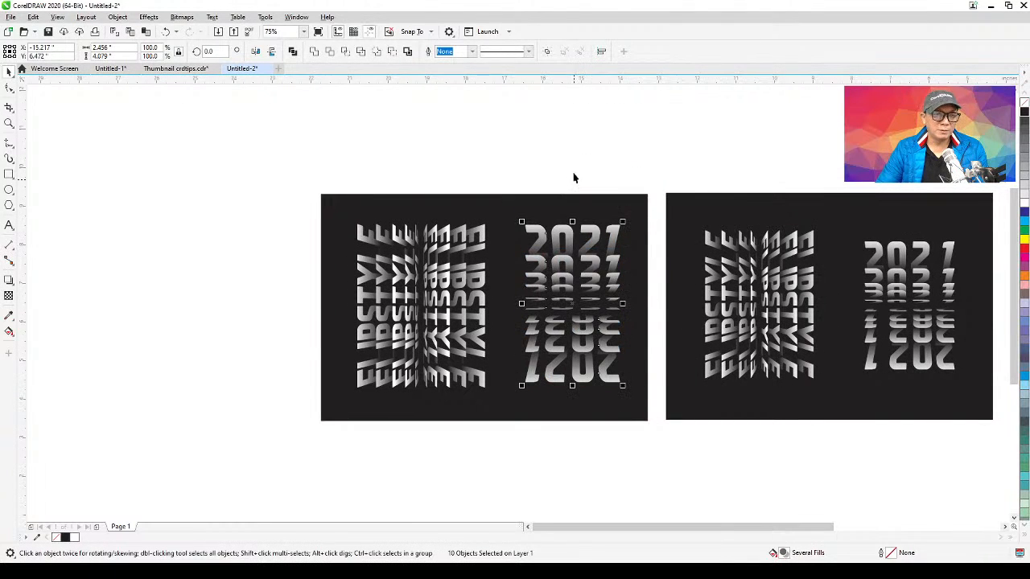
click(572, 177)
Recolor the start of the topmost 2021's fountain fill, trying Powder Blue and red before settling on blue
scroll(537, 333, up, 1)
drag(538, 342, 515, 379)
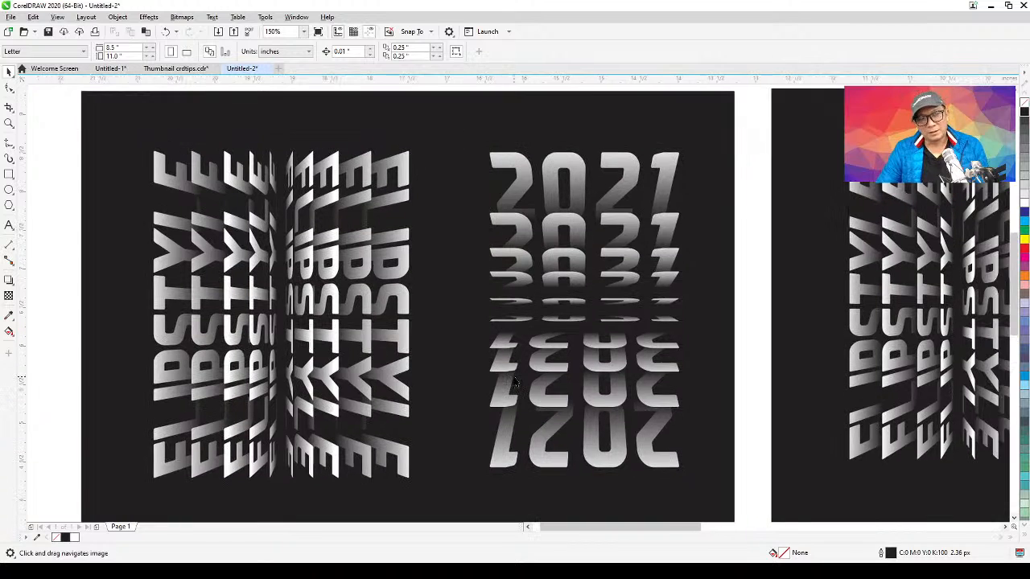
click(581, 169)
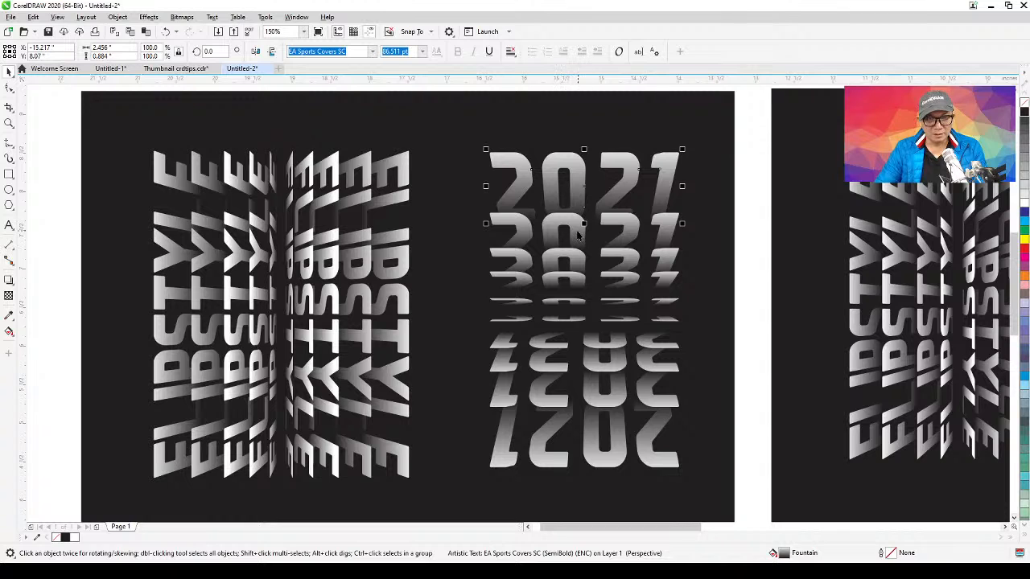
click(9, 333)
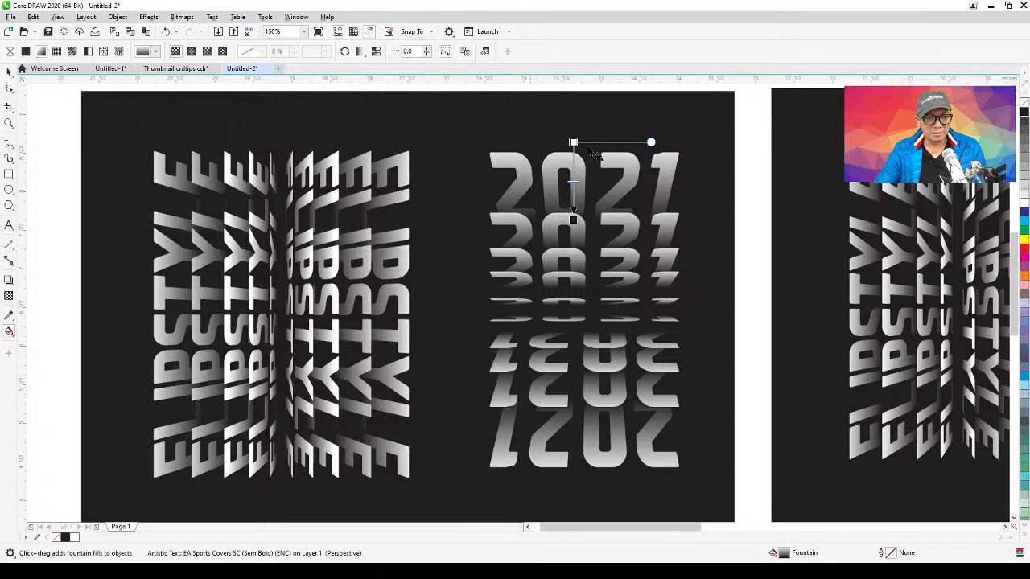
click(573, 141)
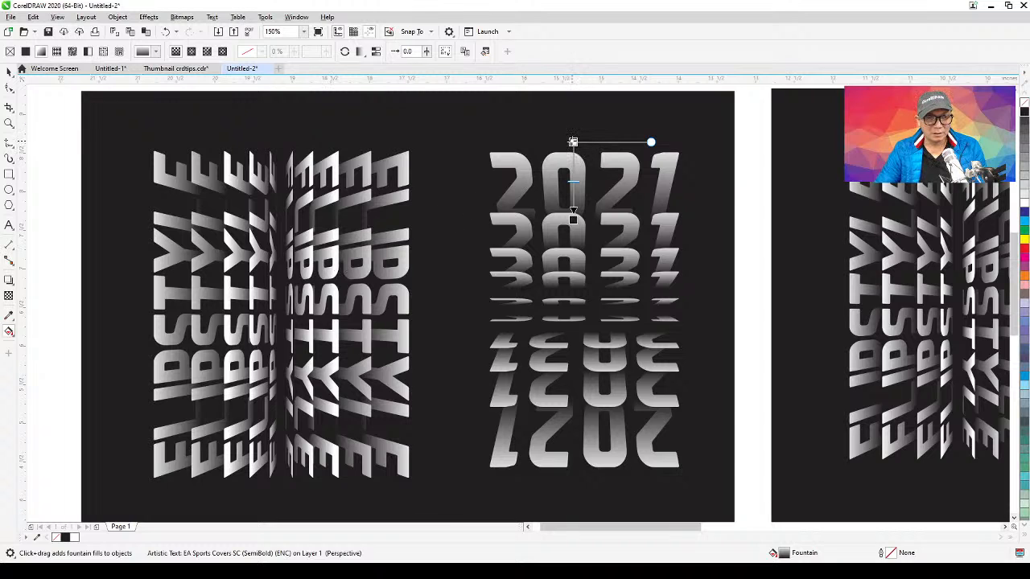
click(1022, 305)
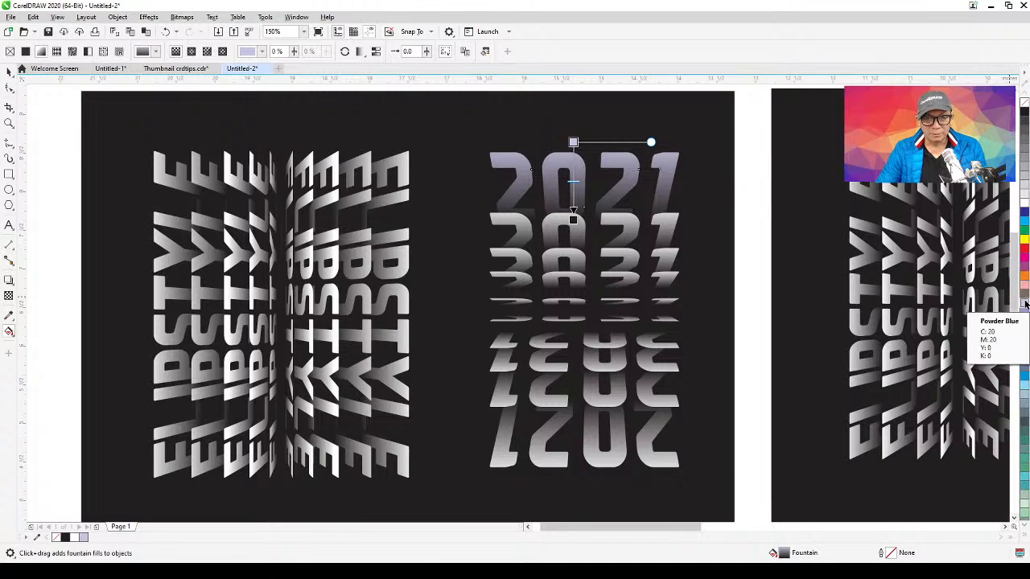
click(1025, 251)
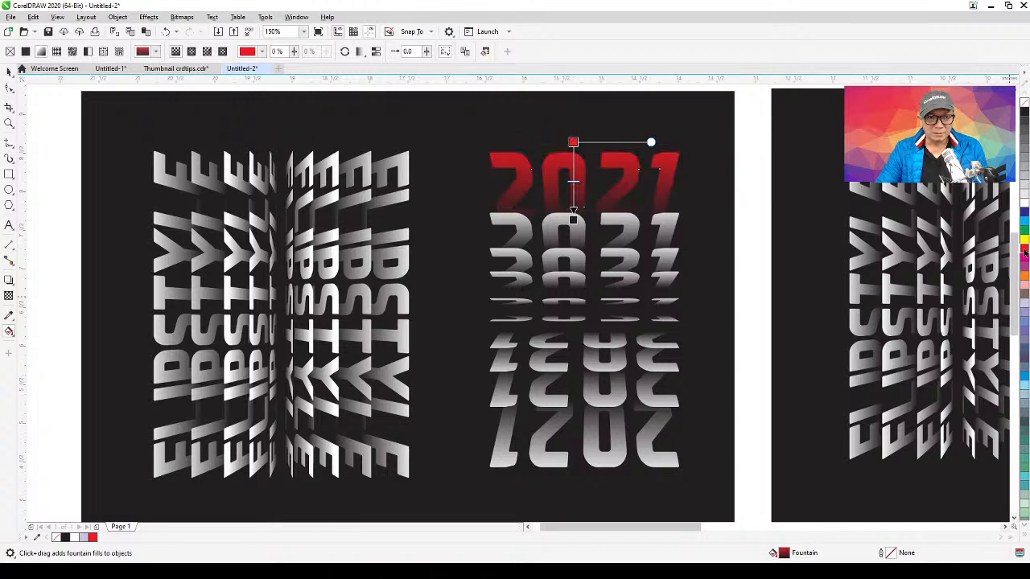
click(1025, 377)
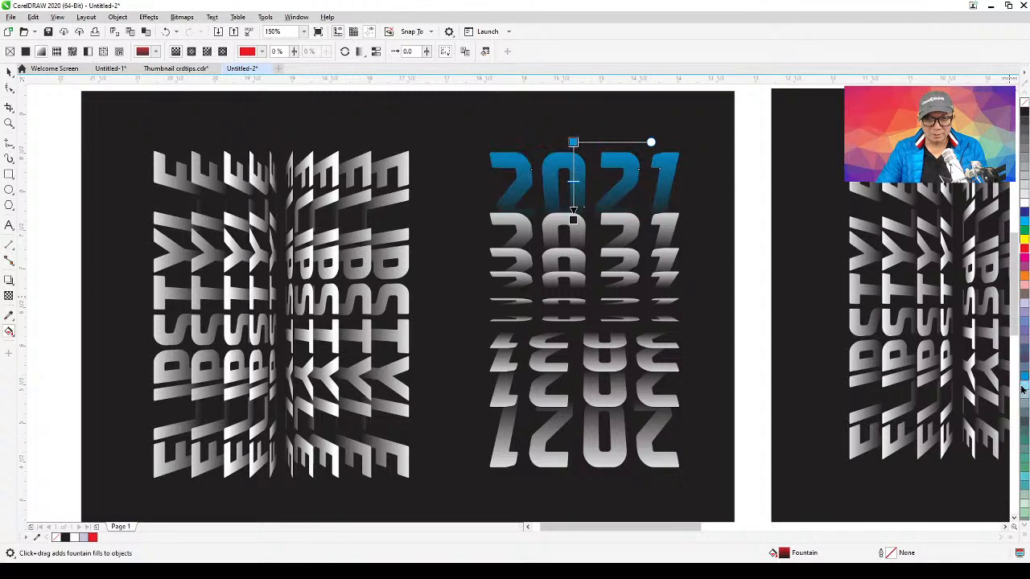
Set the gradient start color of the topmost 2021 to light blue and that of the second 2021 to Cyan
click(1024, 386)
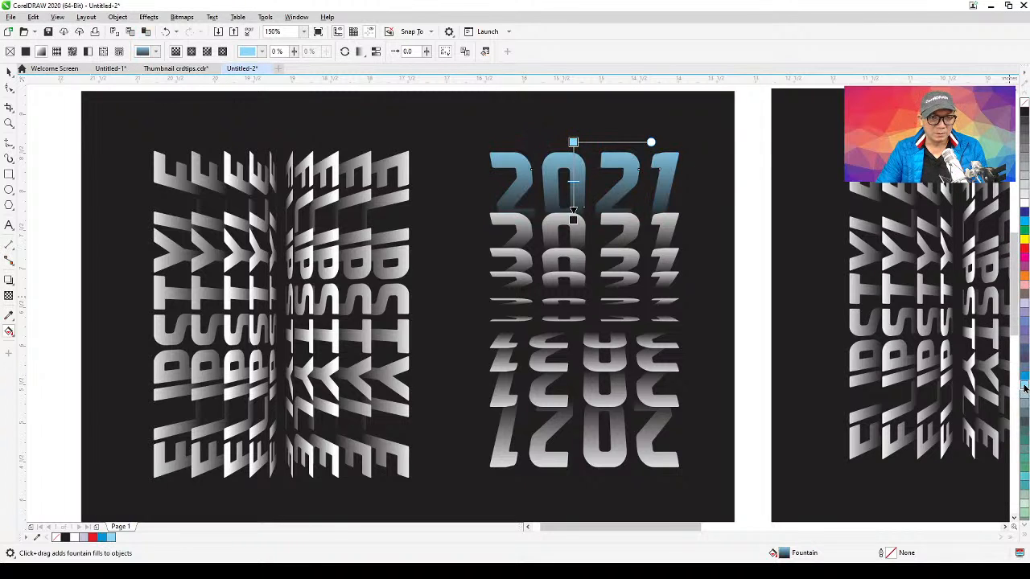
click(678, 226)
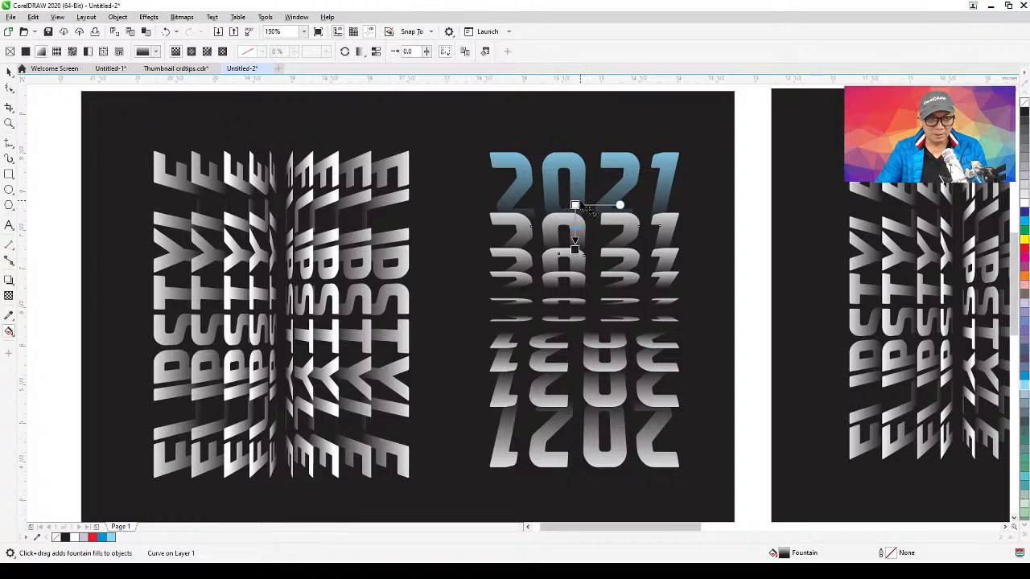
click(575, 205)
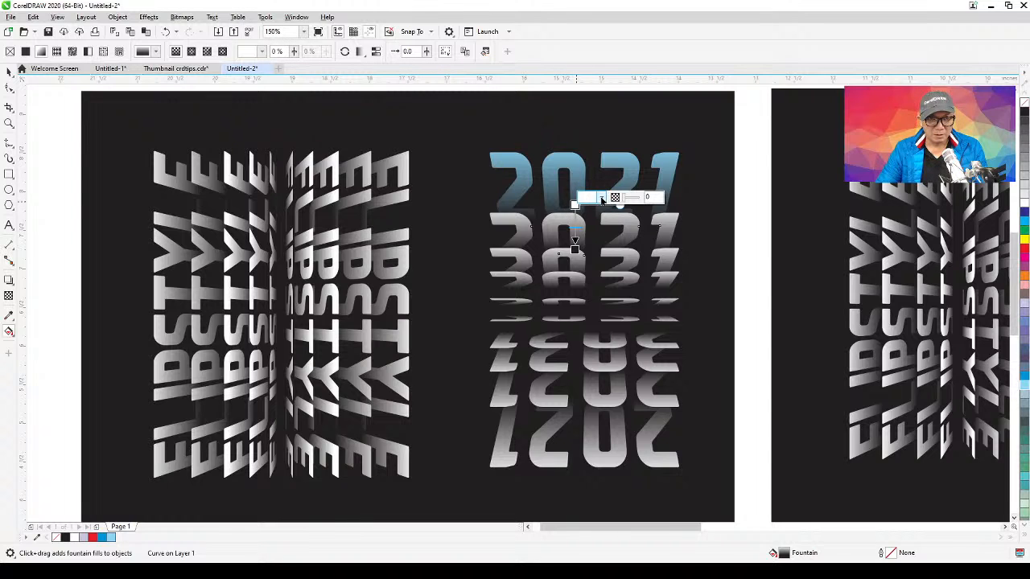
click(602, 198)
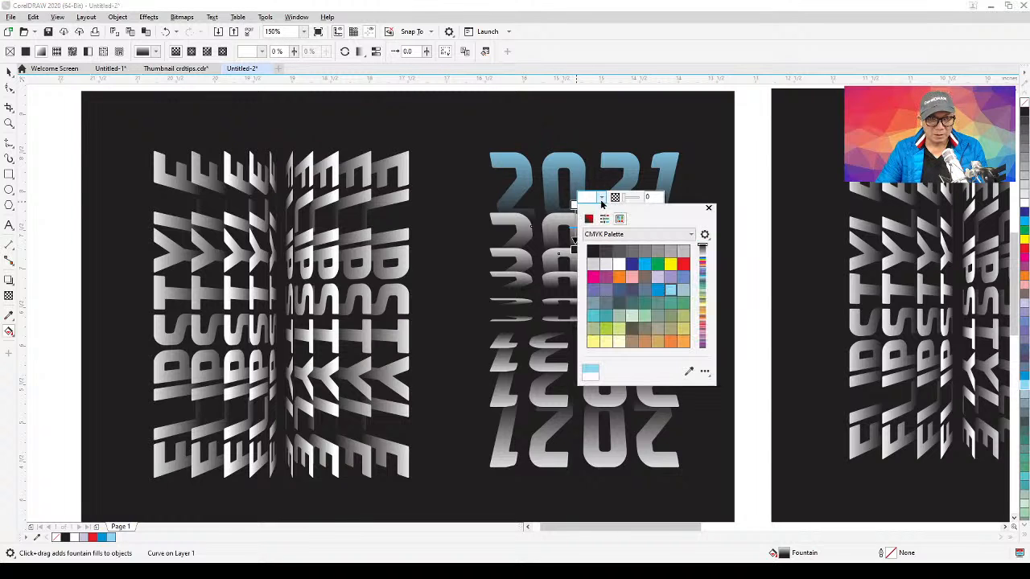
click(618, 278)
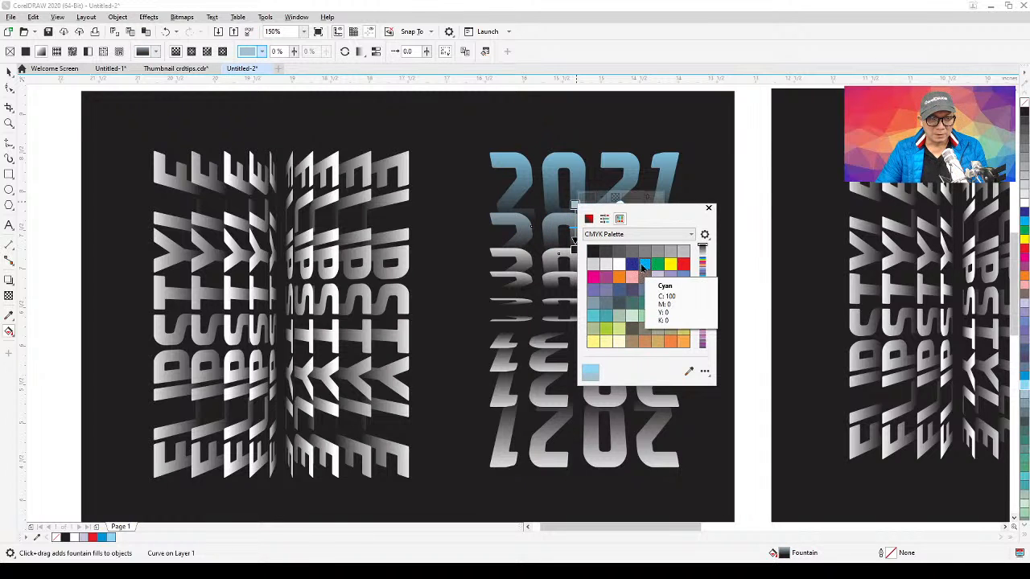
click(644, 265)
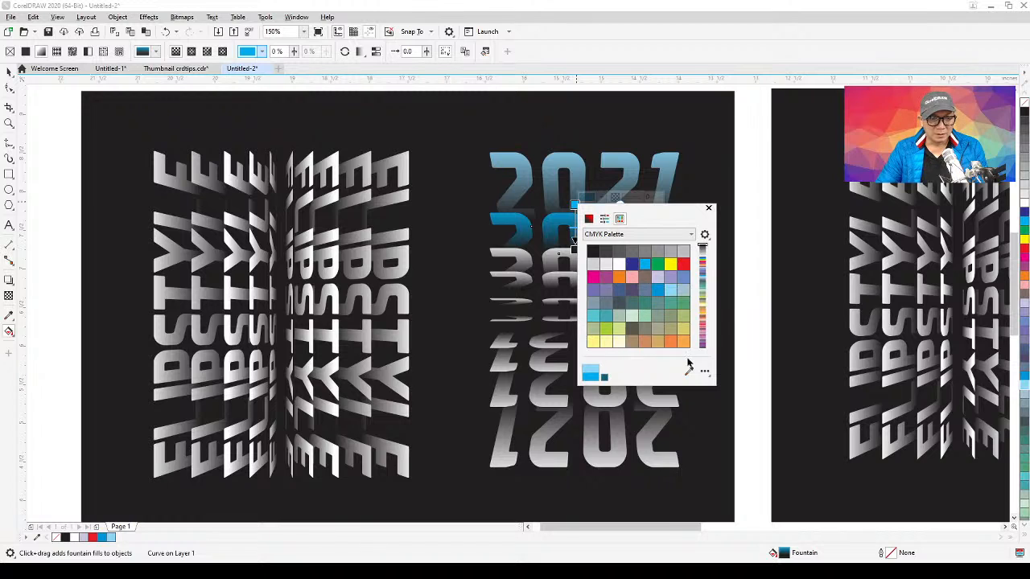
click(708, 207)
Recolor the start of the third 2021's fountain fill with teal from the CMYK palette
drag(574, 205, 574, 242)
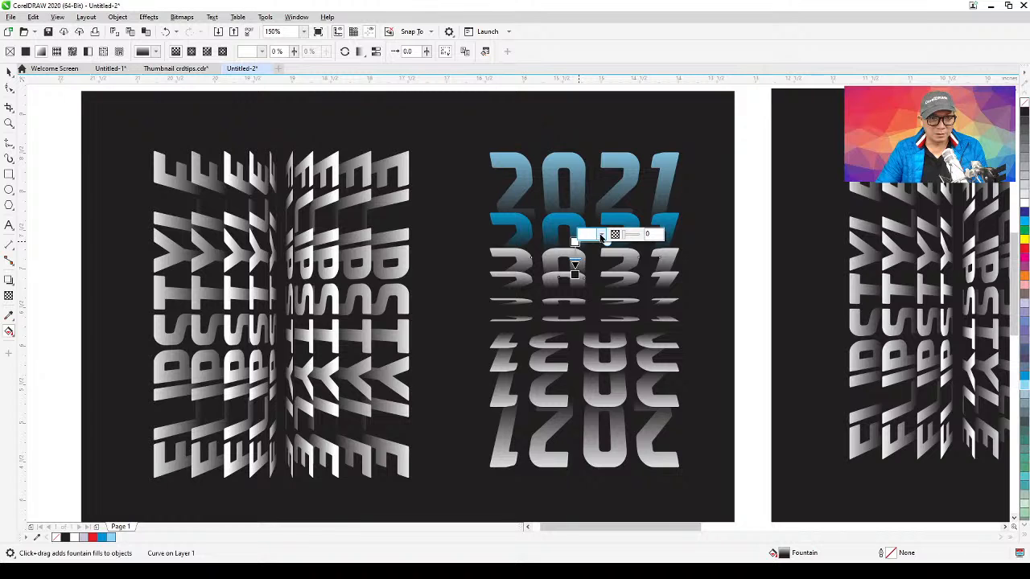
click(600, 236)
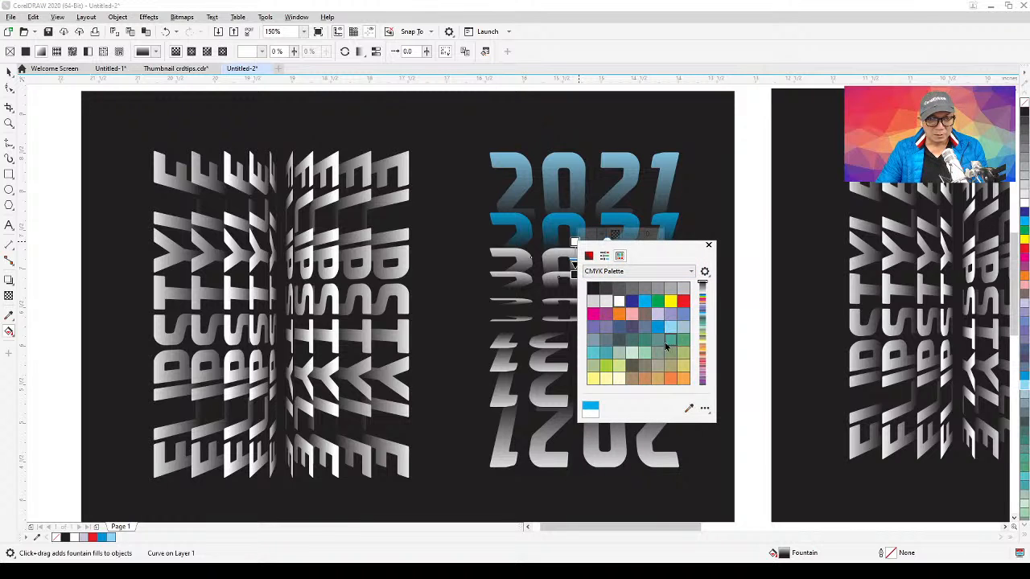
click(608, 354)
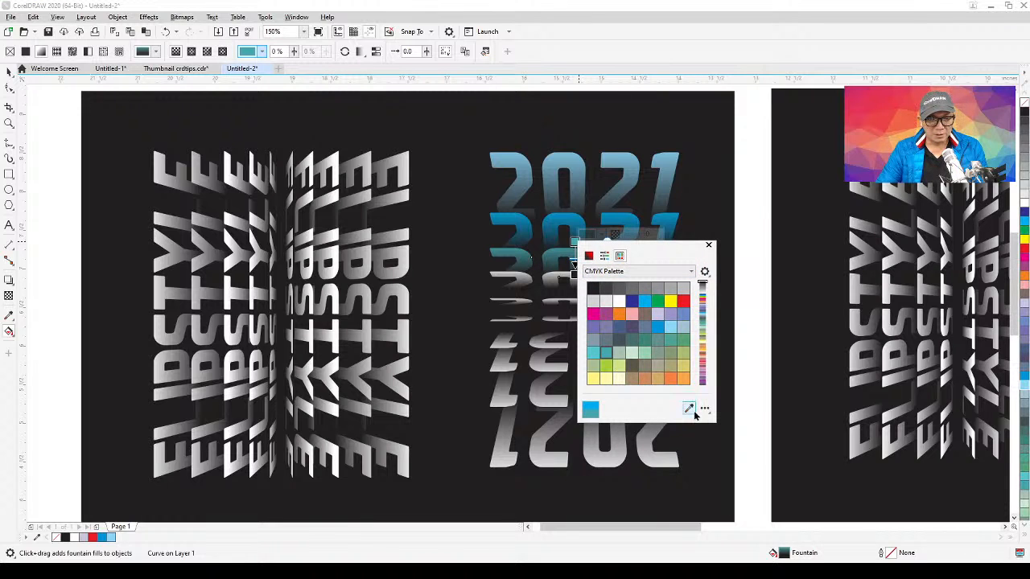
click(709, 245)
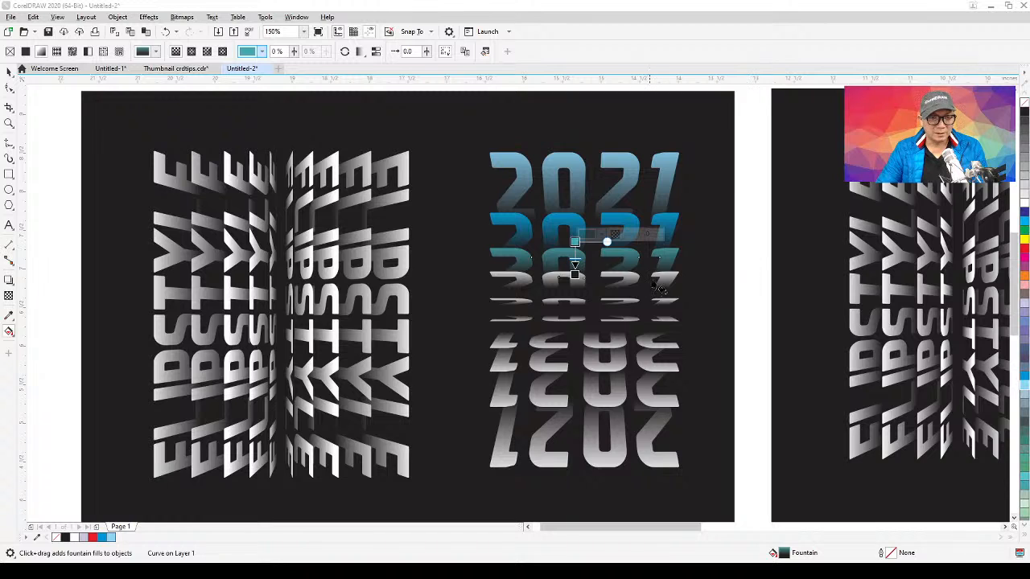
Recolor the start of the fourth 2021's fountain fill with pale yellow, leaving the flattened 2021 below it as is
click(593, 269)
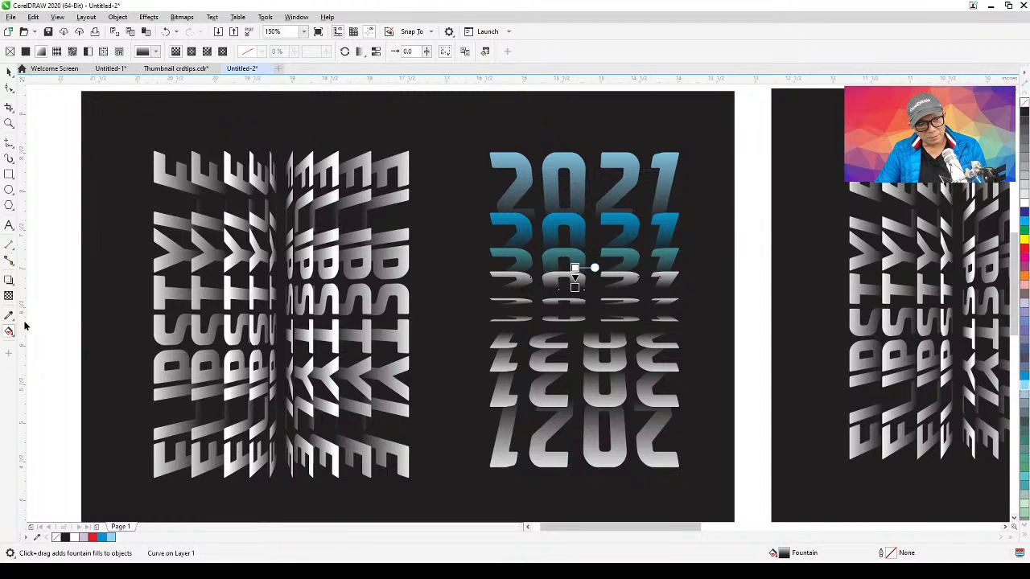
click(575, 267)
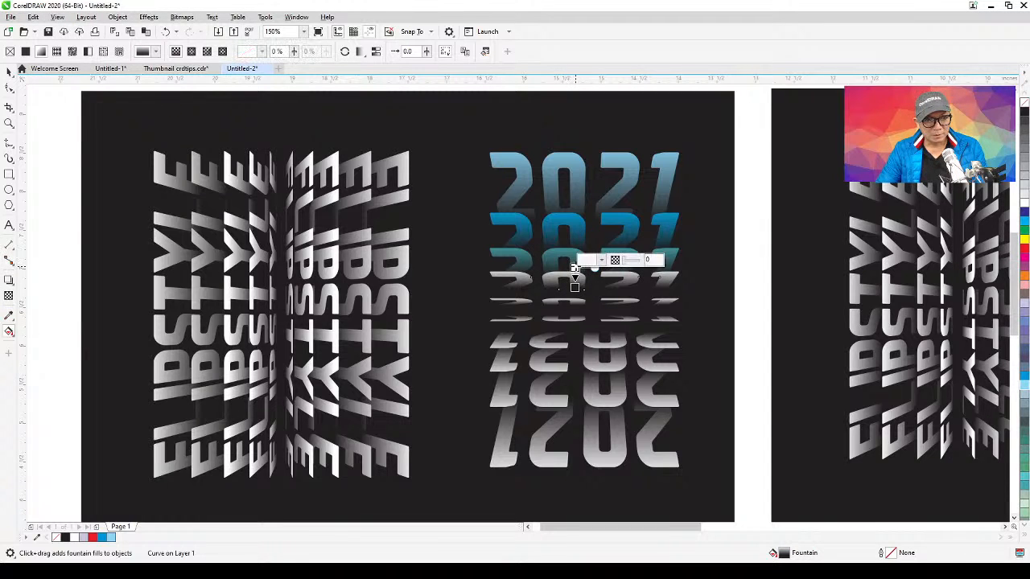
click(603, 260)
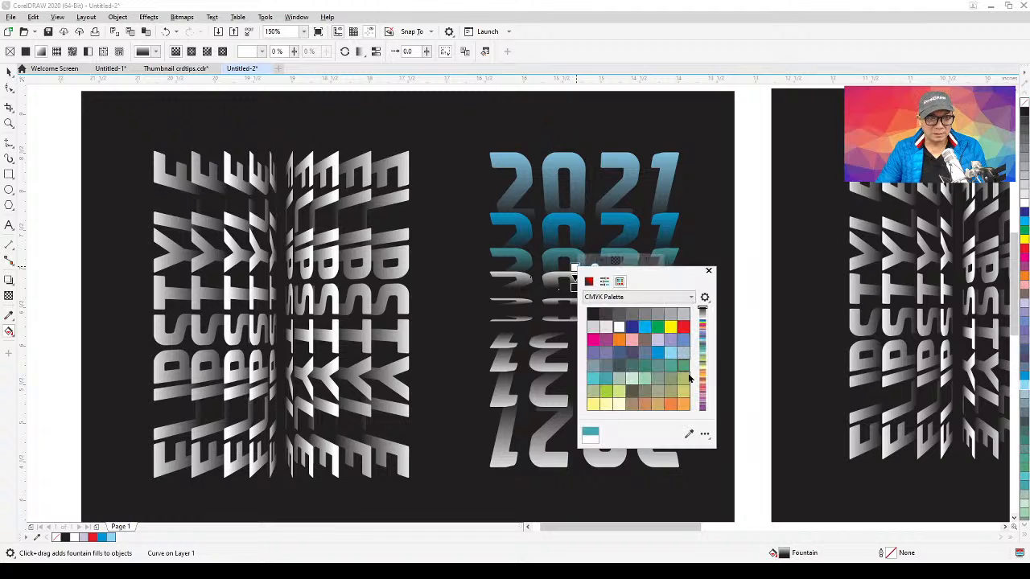
click(620, 405)
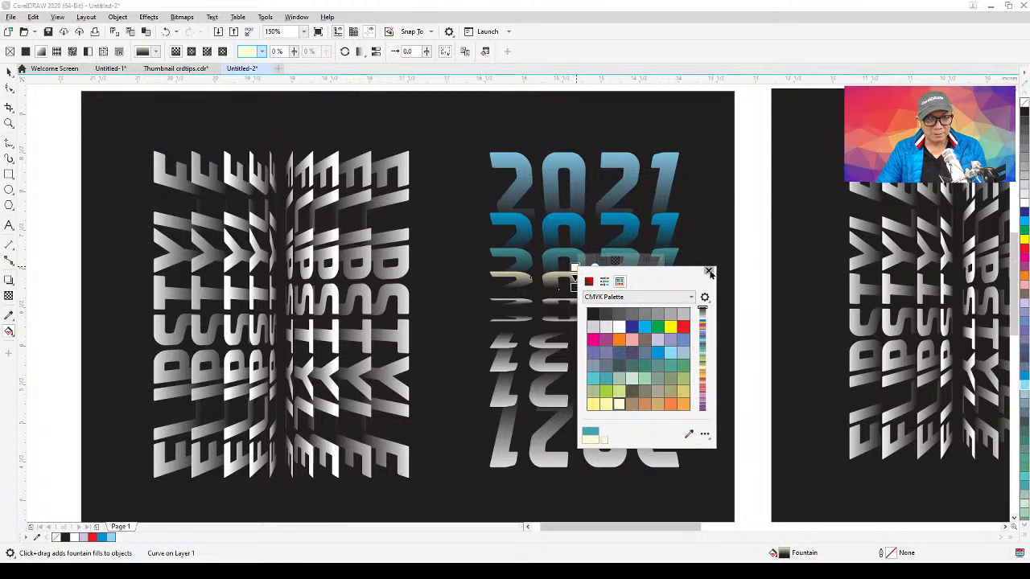
click(708, 270)
click(672, 308)
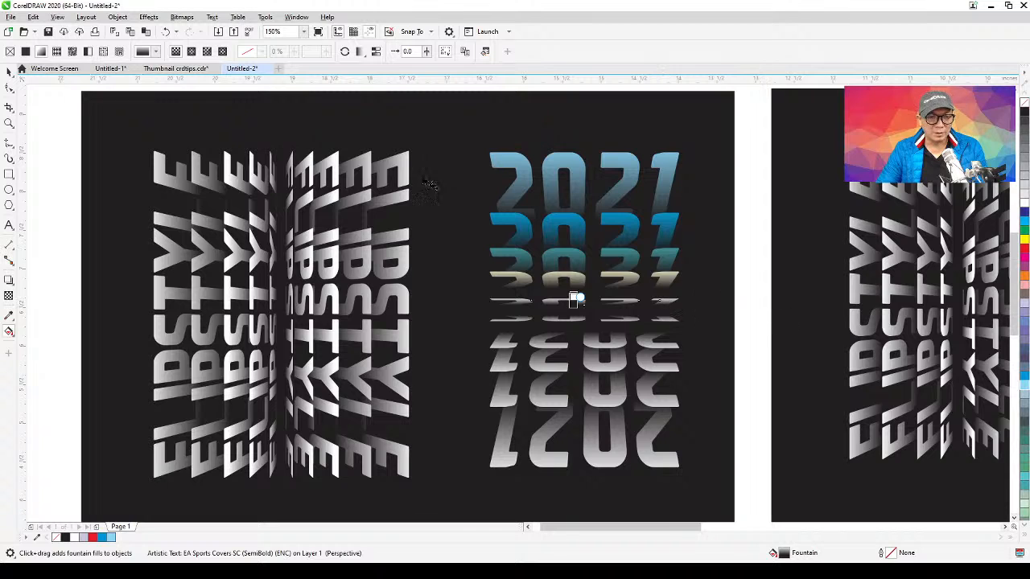
click(9, 73)
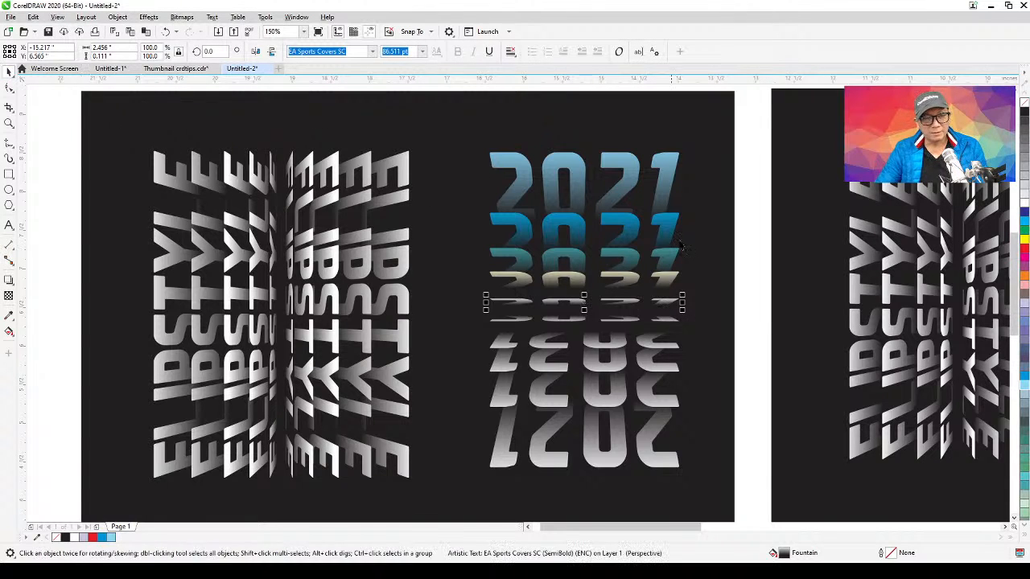
click(740, 223)
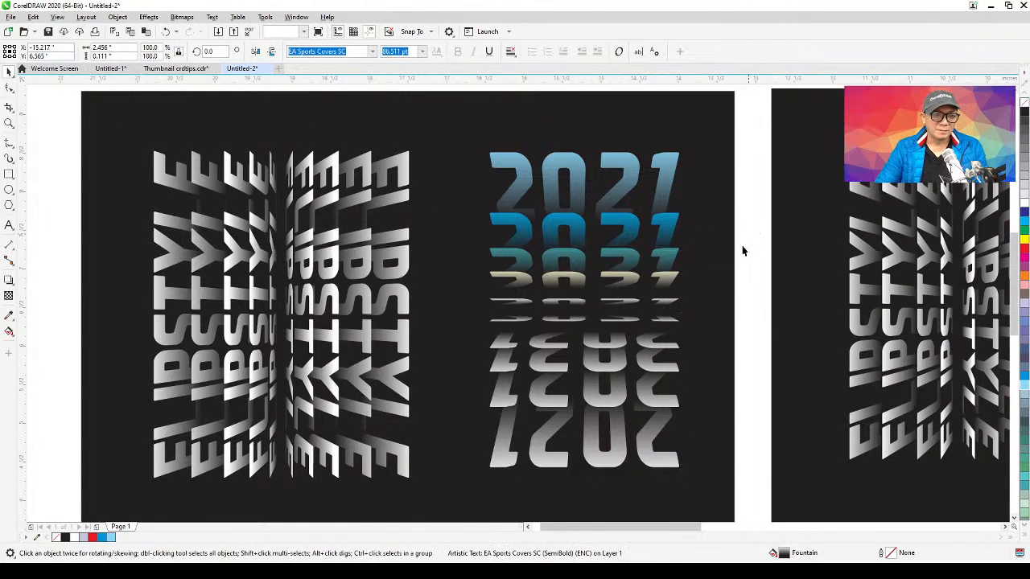
Copy only the fill properties from the topmost light blue 2021 to the mirrored 2021 at the bottom of the stack
click(645, 461)
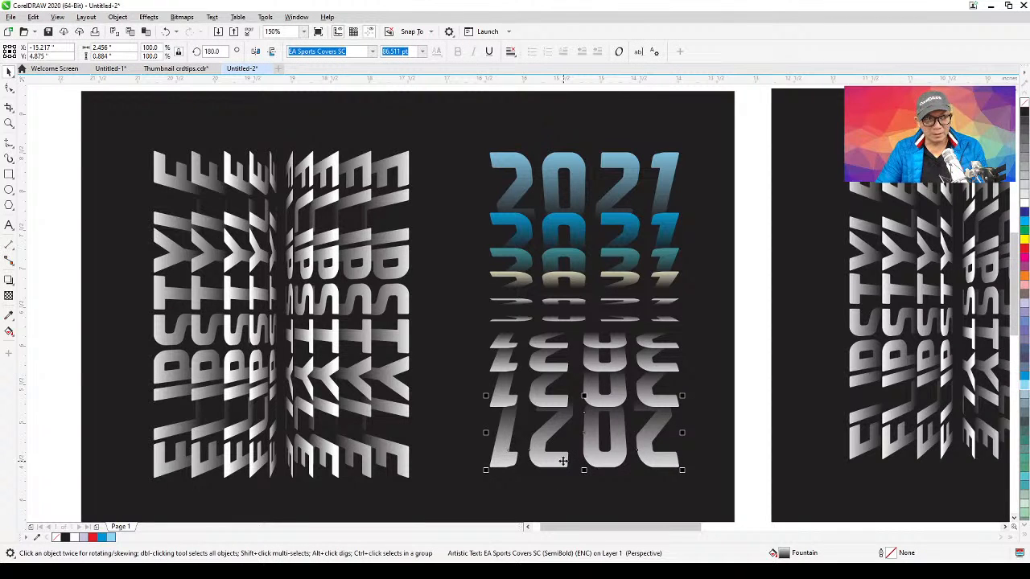
click(32, 17)
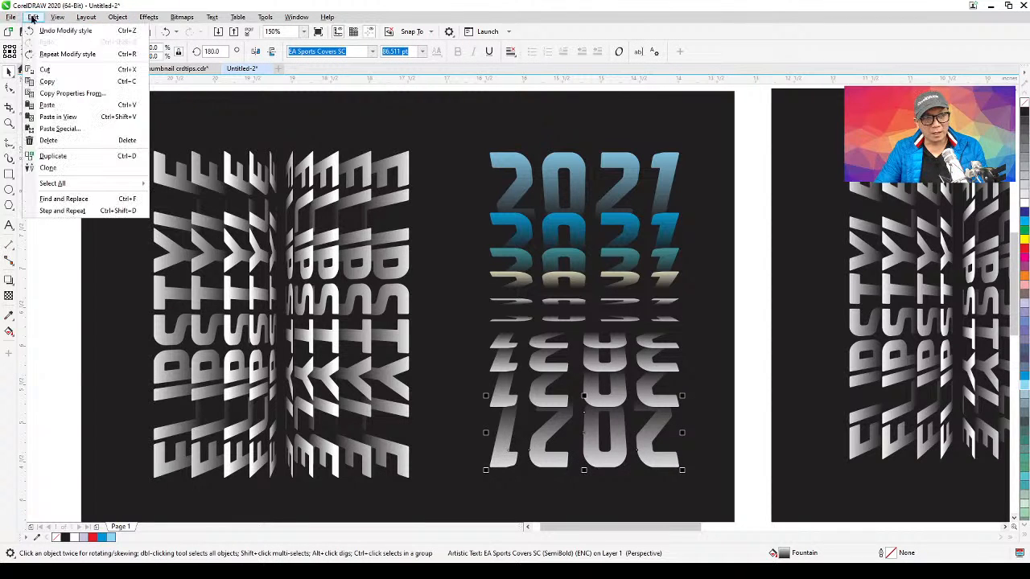
click(57, 94)
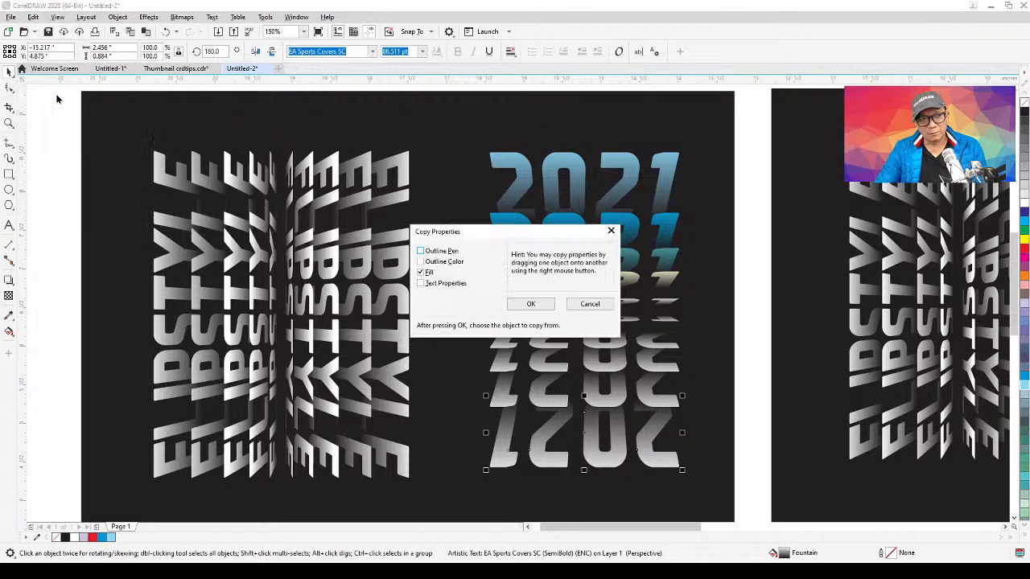
click(528, 305)
click(499, 165)
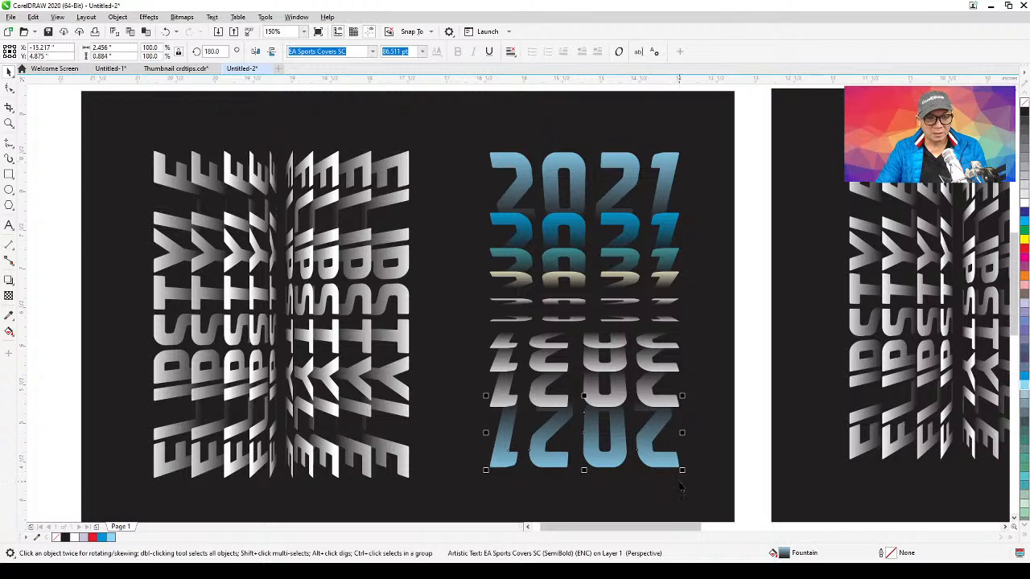
Copy the cyan fountain fill of the second 2021 to the mirrored 2021 second from the bottom
click(646, 400)
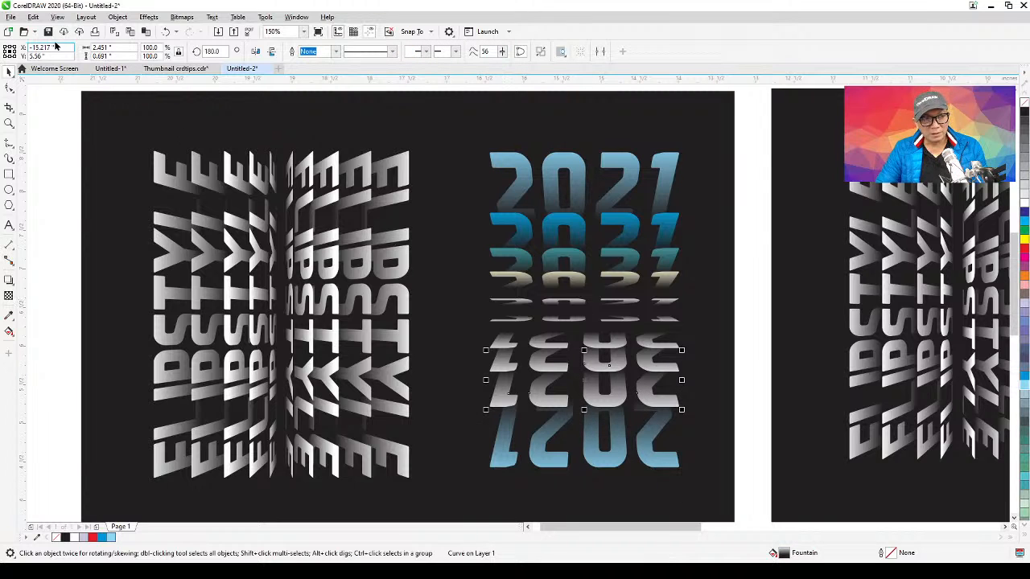
click(33, 17)
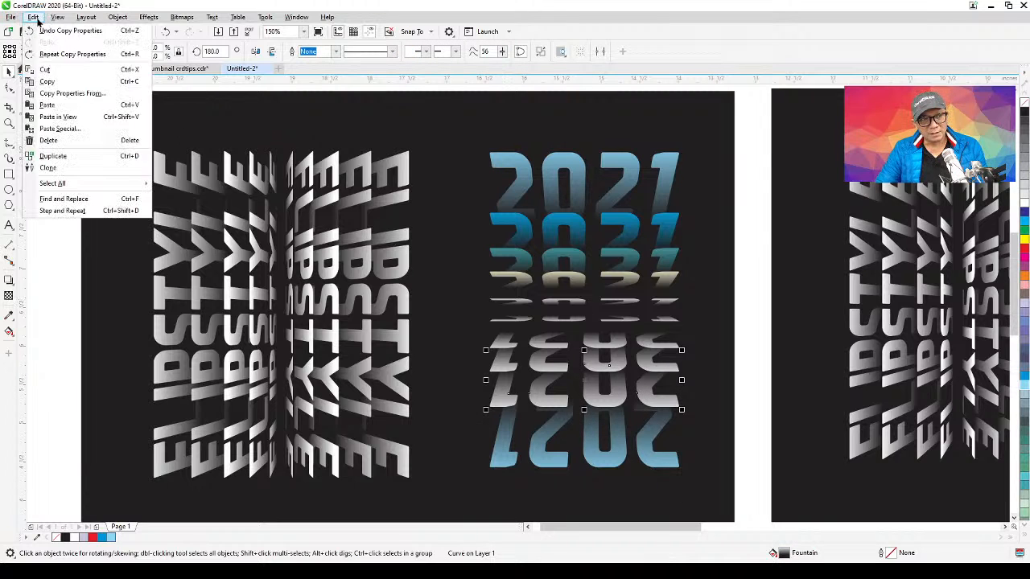
click(76, 93)
click(530, 303)
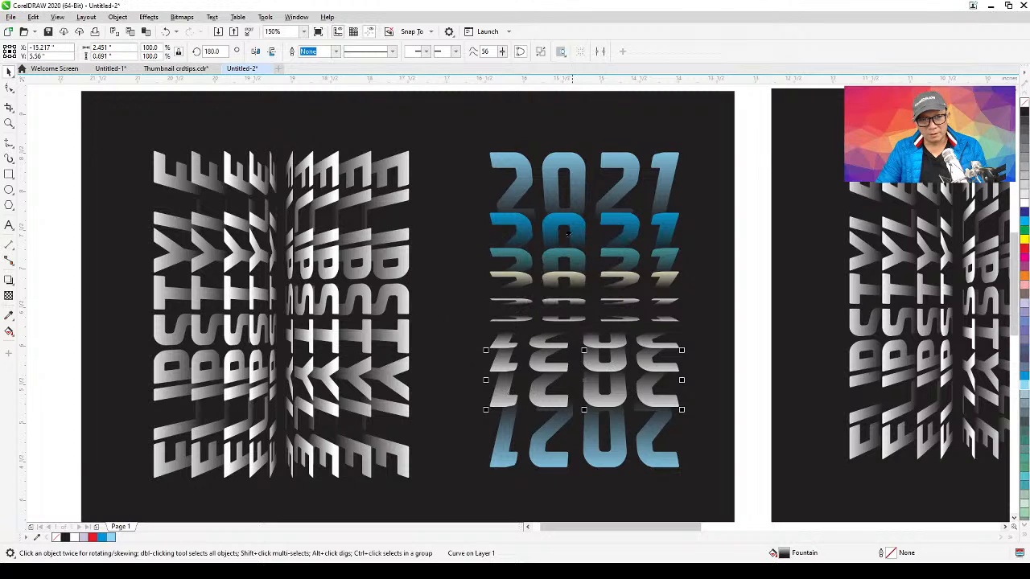
click(570, 226)
Copy the teal fountain fill of the third 2021 to the mirrored 2021 third from the bottom
click(554, 374)
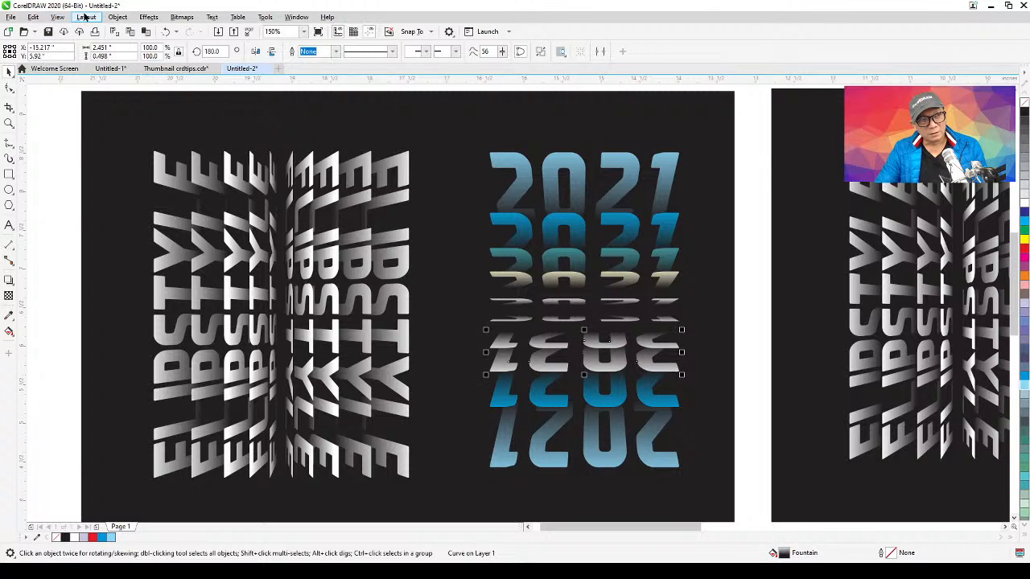
click(33, 17)
click(80, 93)
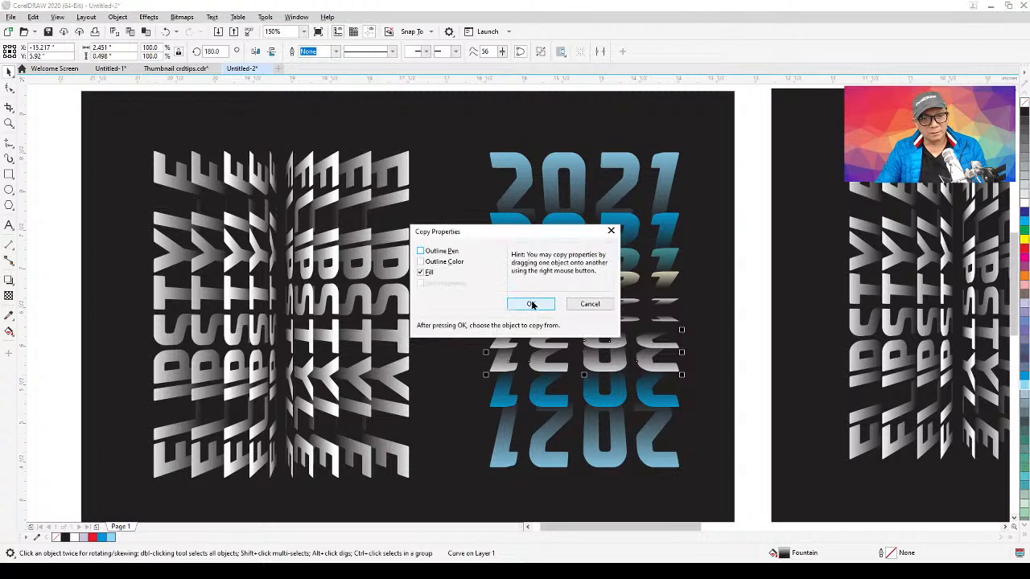
click(533, 304)
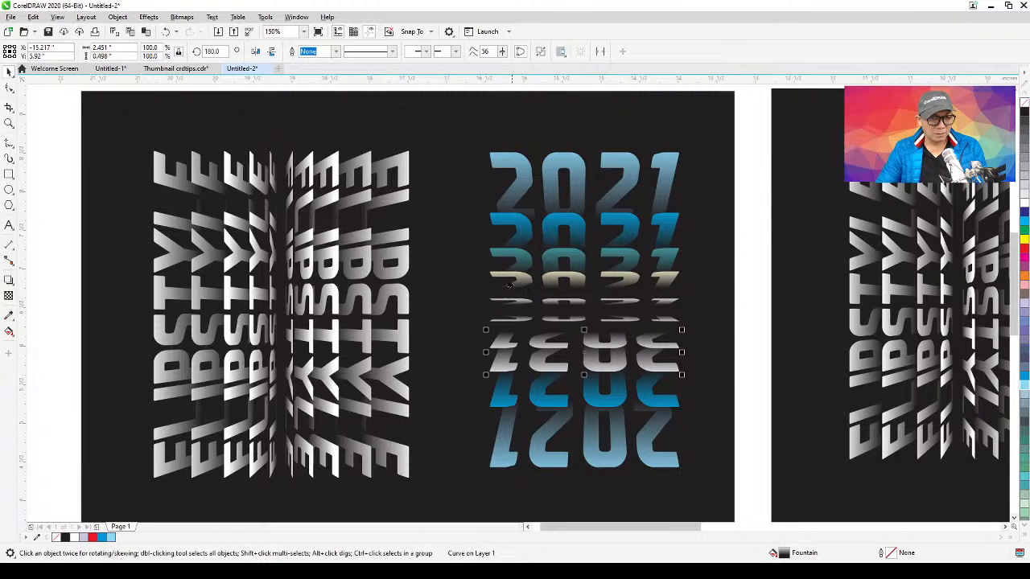
click(519, 261)
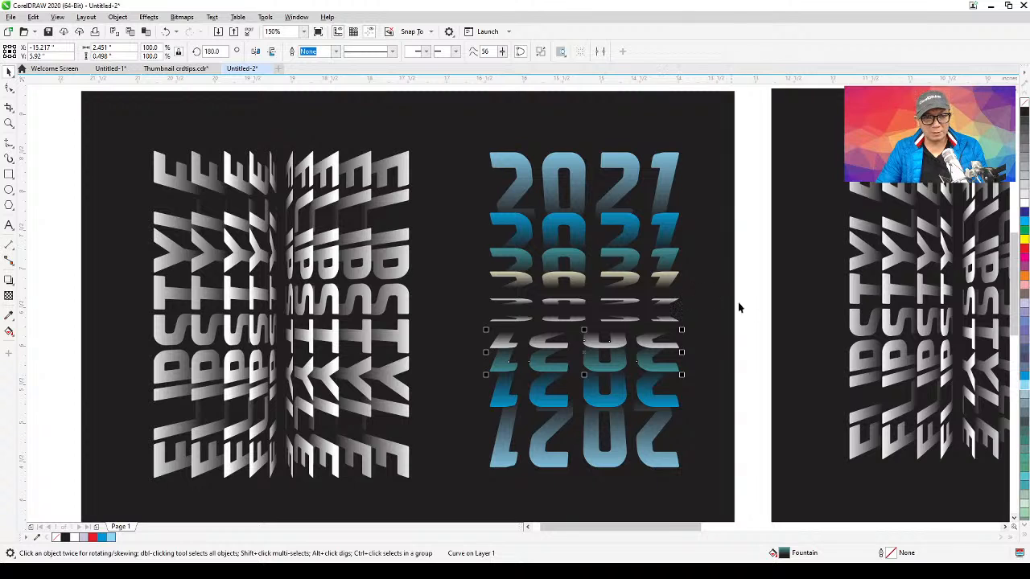
Copy the pale yellow fountain fill of the fourth 2021 to the mirrored 2021 fourth from the bottom, then deselect it
click(626, 348)
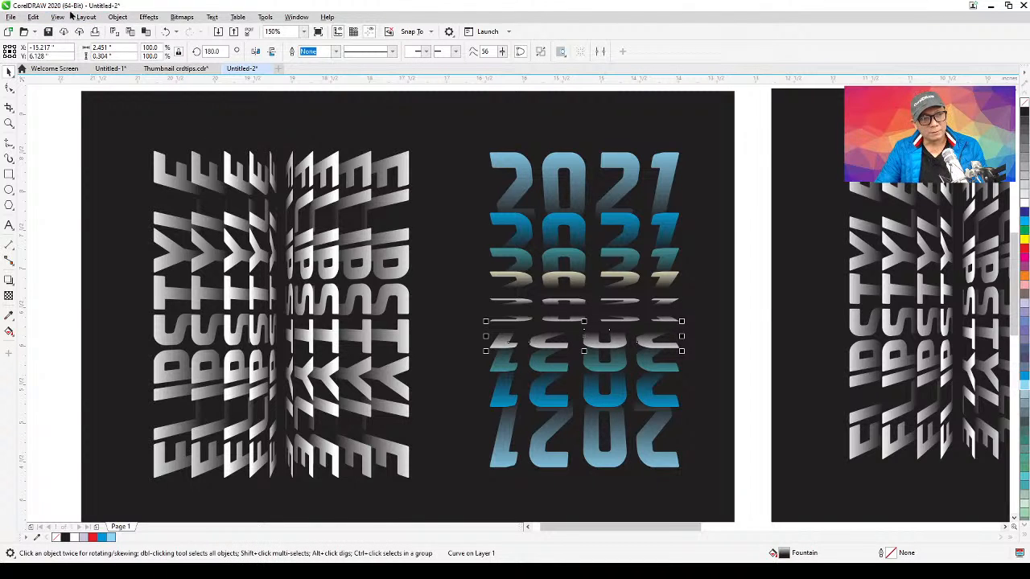
click(34, 18)
click(63, 95)
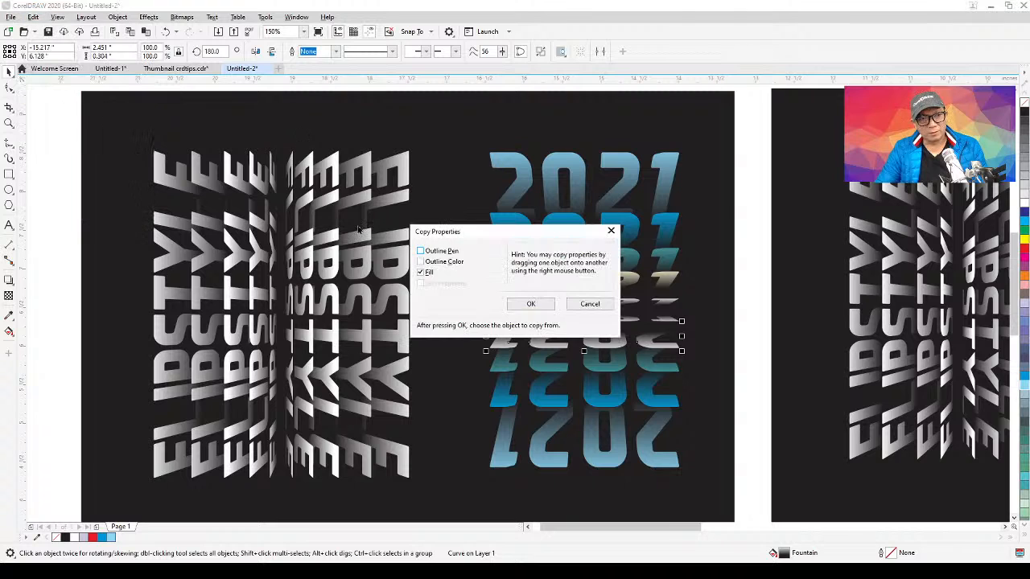
click(531, 304)
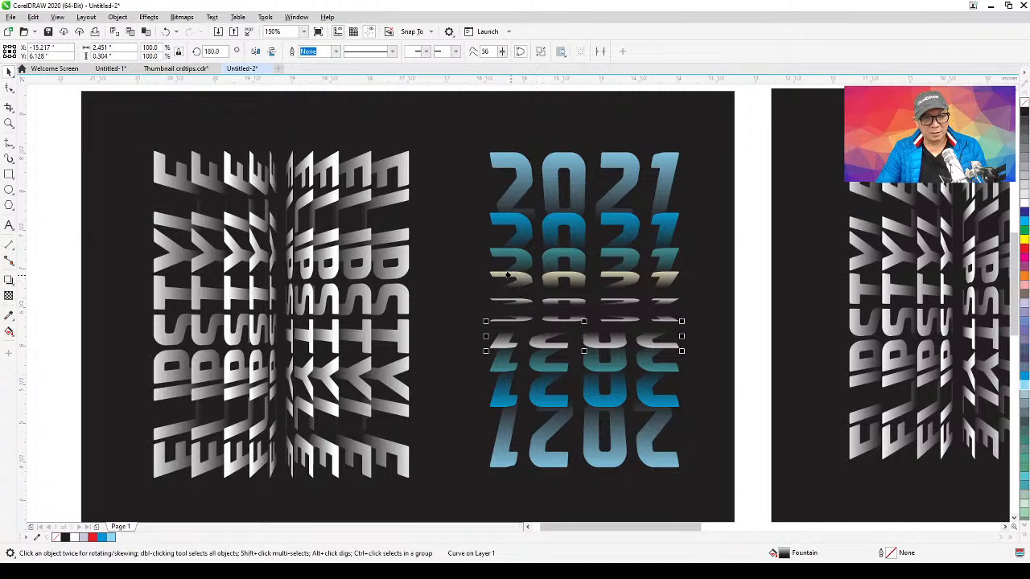
click(737, 272)
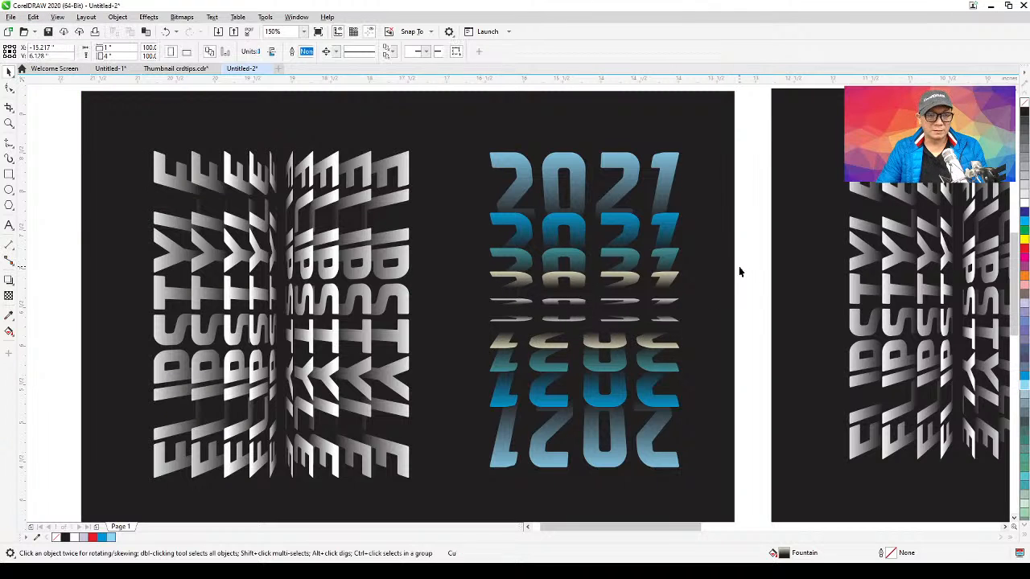
Compare the recolored artwork with the finished grayscale sample, undoing the accidental move of the artwork's dark background
scroll(737, 271, down, 2)
drag(720, 266, 572, 284)
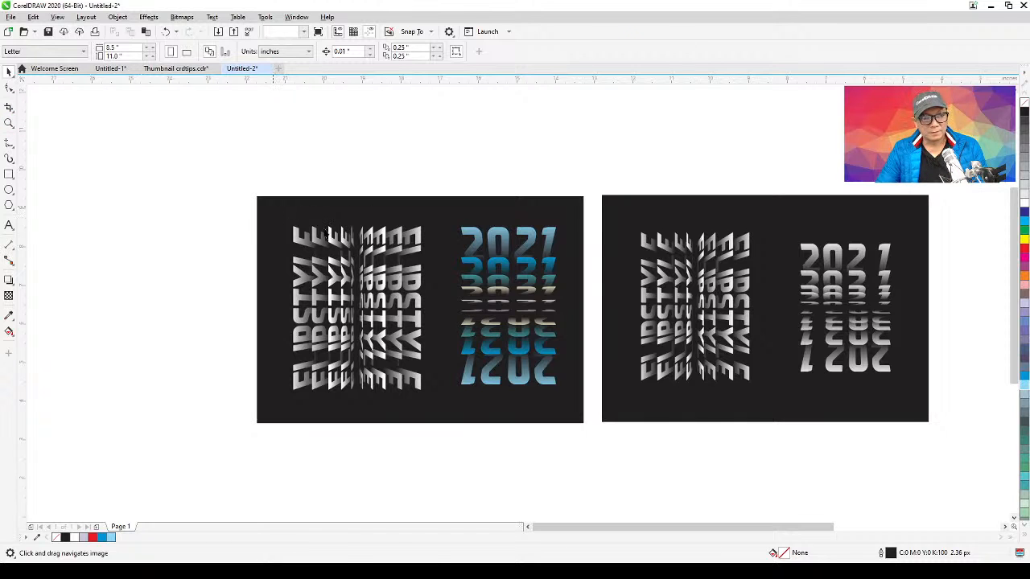
drag(263, 205, 321, 226)
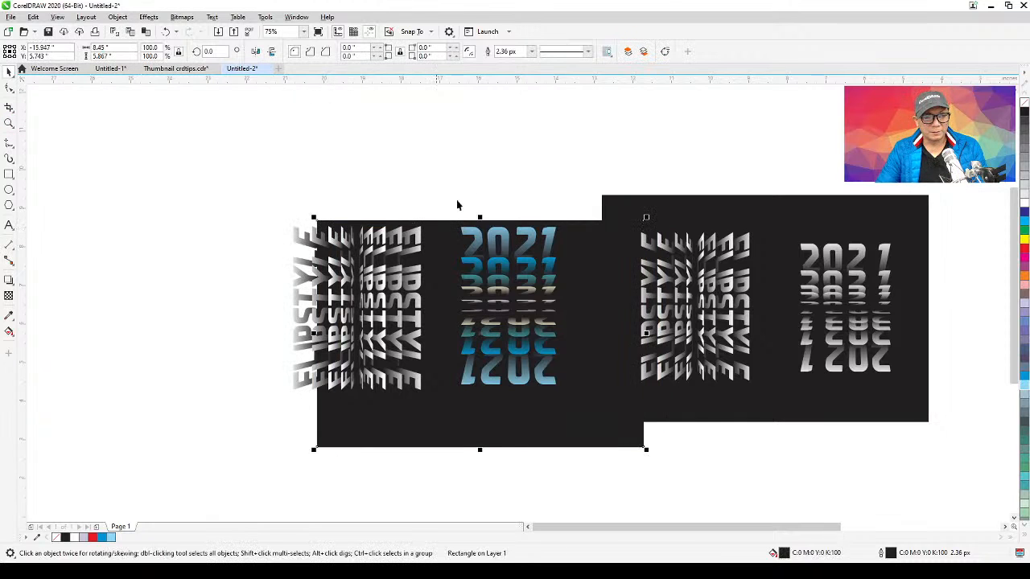
key(ctrl+z)
click(458, 151)
scroll(497, 243, up, 1)
drag(497, 245, 477, 190)
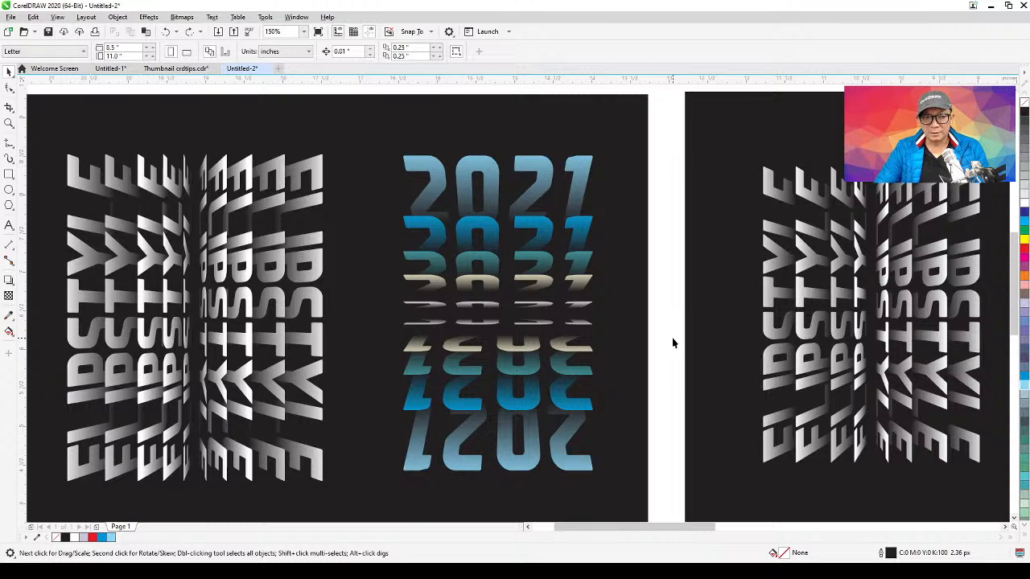
scroll(673, 344, down, 2)
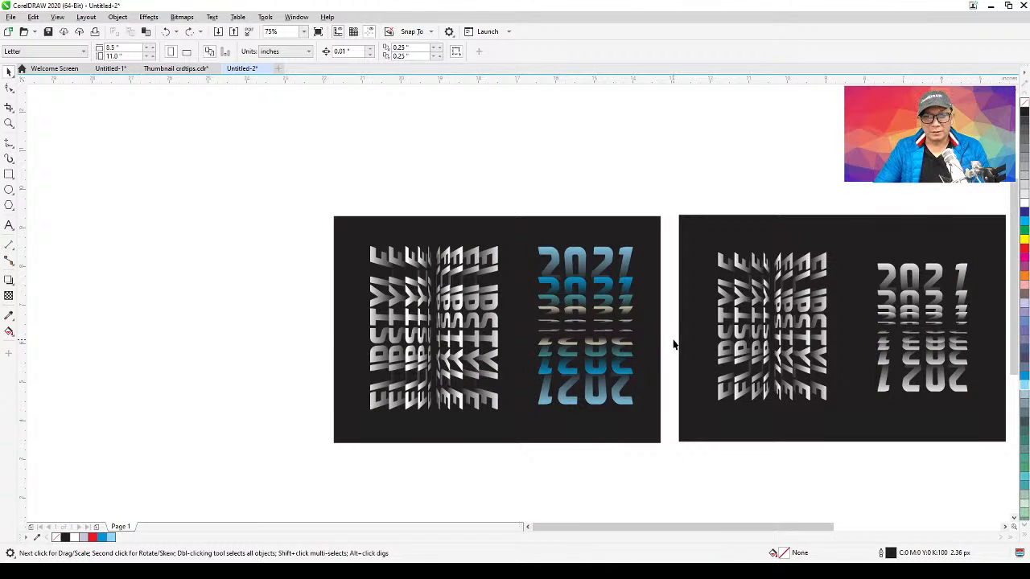
scroll(674, 345, up, 2)
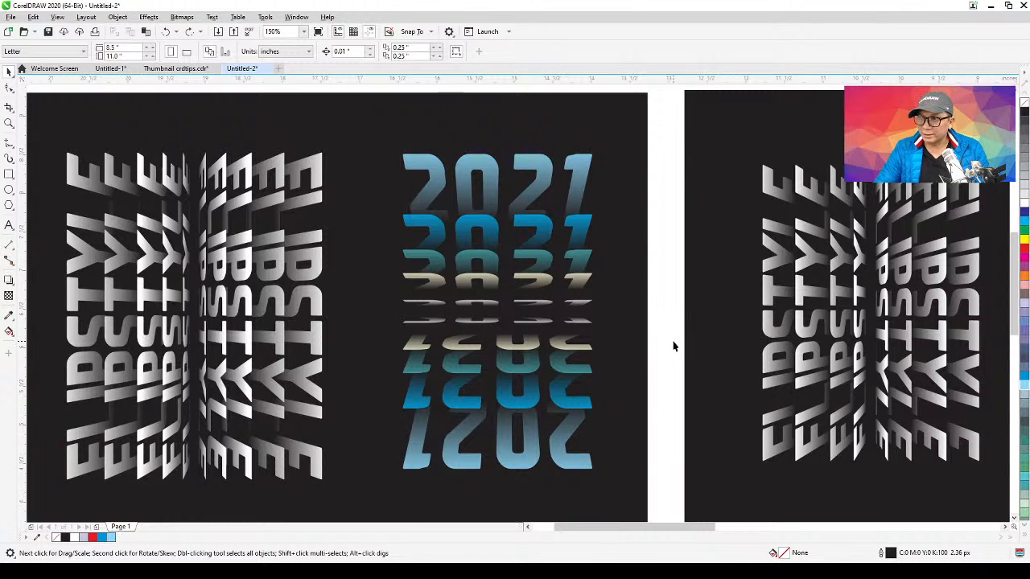